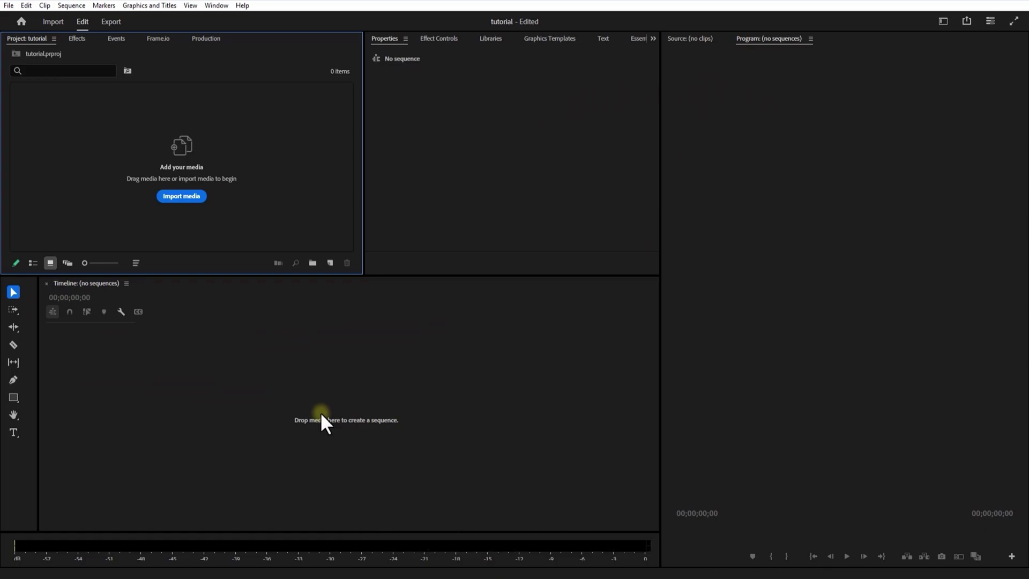
- Create a new sequence with a custom frame size of 1080 horizontal by 1920 vertical
left_click(330, 262)
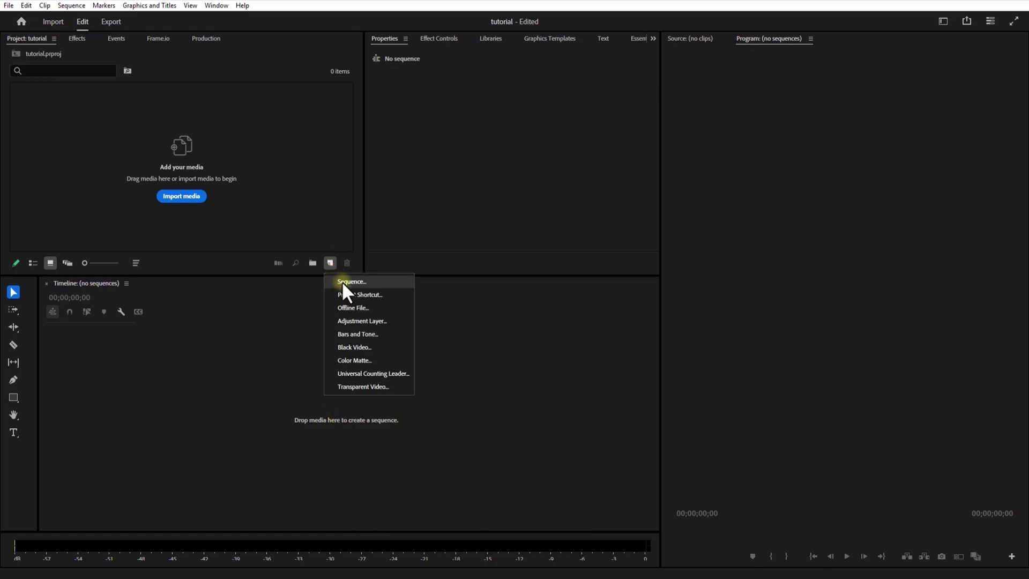
left_click(341, 281)
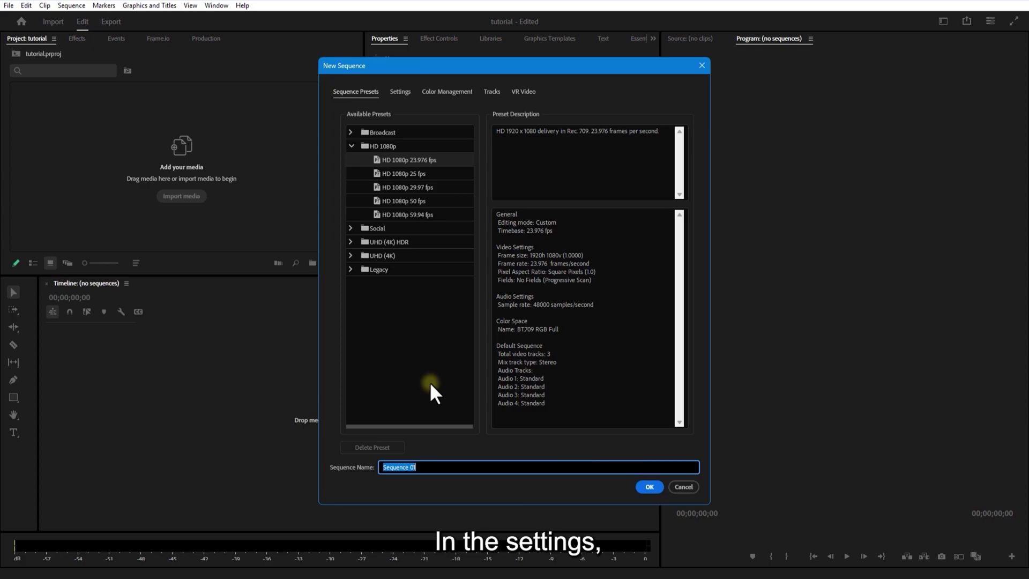
left_click(399, 93)
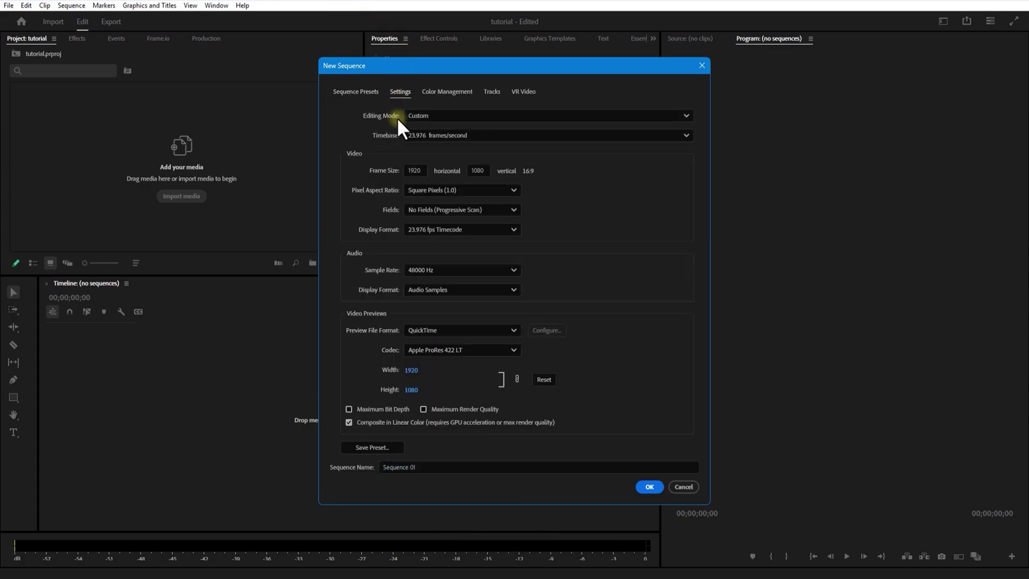
left_click(418, 170)
type("1080")
left_click(480, 170)
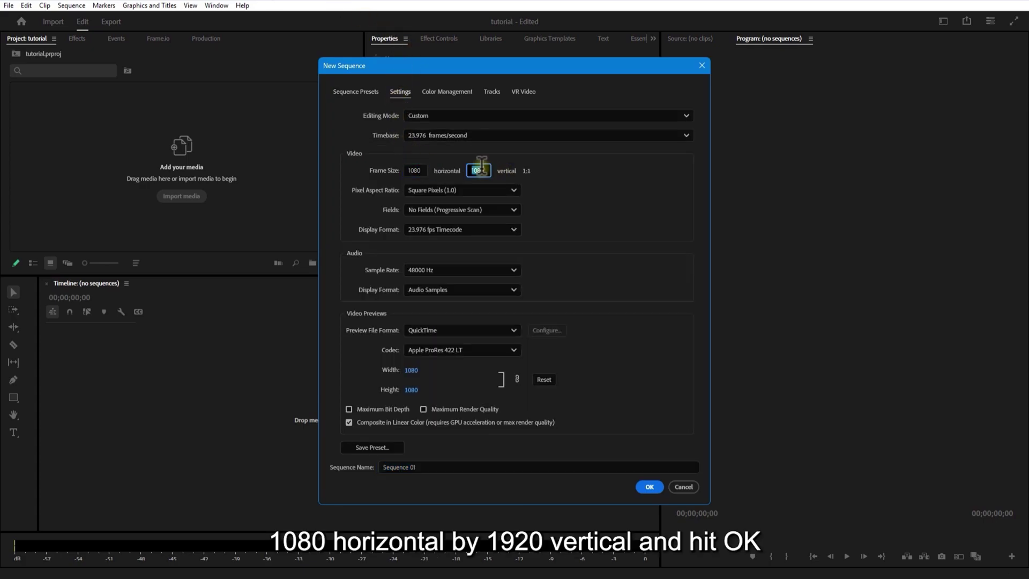
left_click(652, 485)
- Import the blue-sky cloud clip and Untitled-1.png, and place the PNG on track V2 at the start of the sequence
right_click(194, 169)
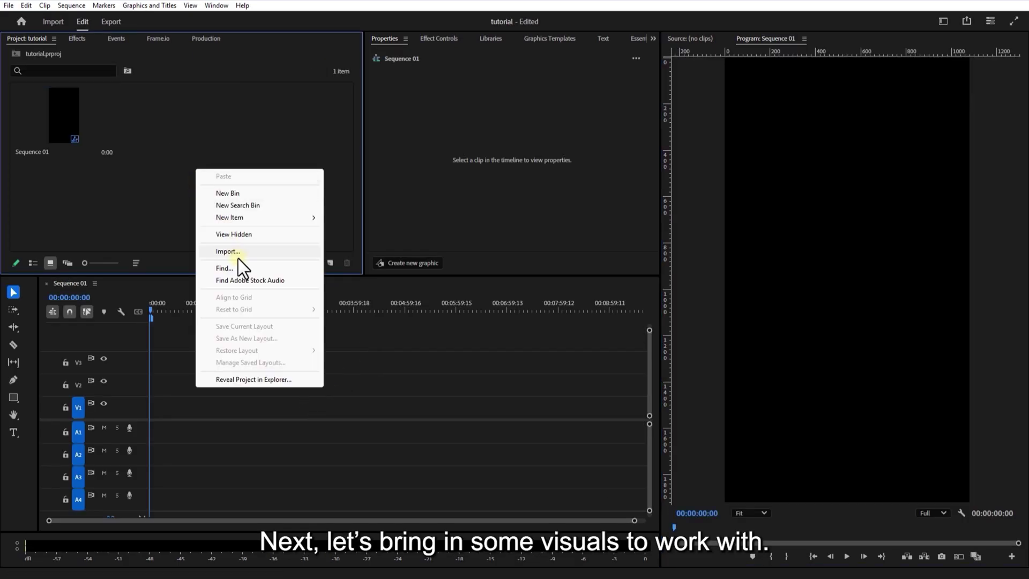
left_click(237, 250)
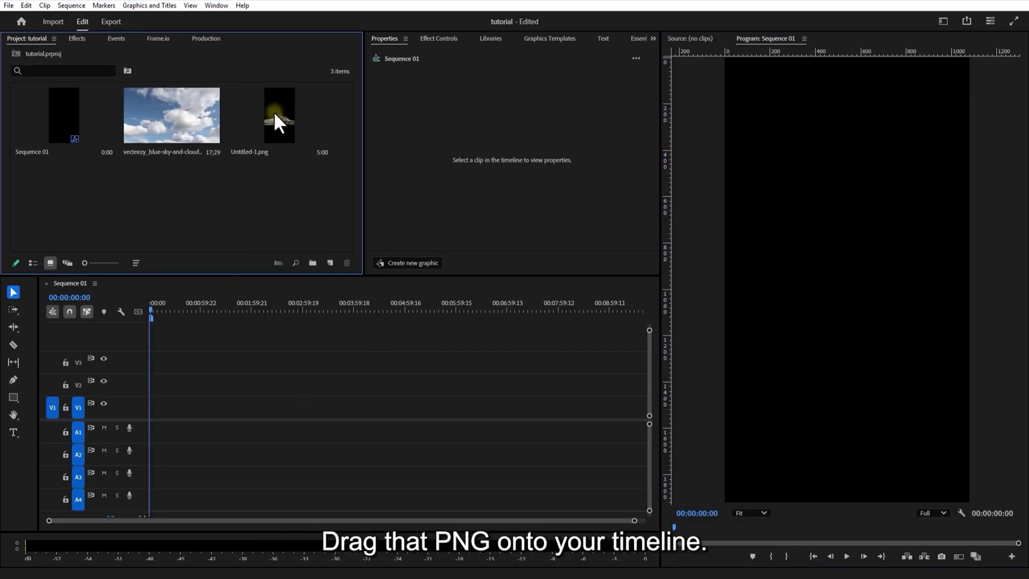
left_click_drag(275, 115, 151, 413)
left_click_drag(635, 520, 418, 501)
left_click(187, 408)
left_click_drag(186, 408, 185, 386)
- Create a white color matte named Color Matte and place it on track V1 beneath the PNG clip
left_click(329, 262)
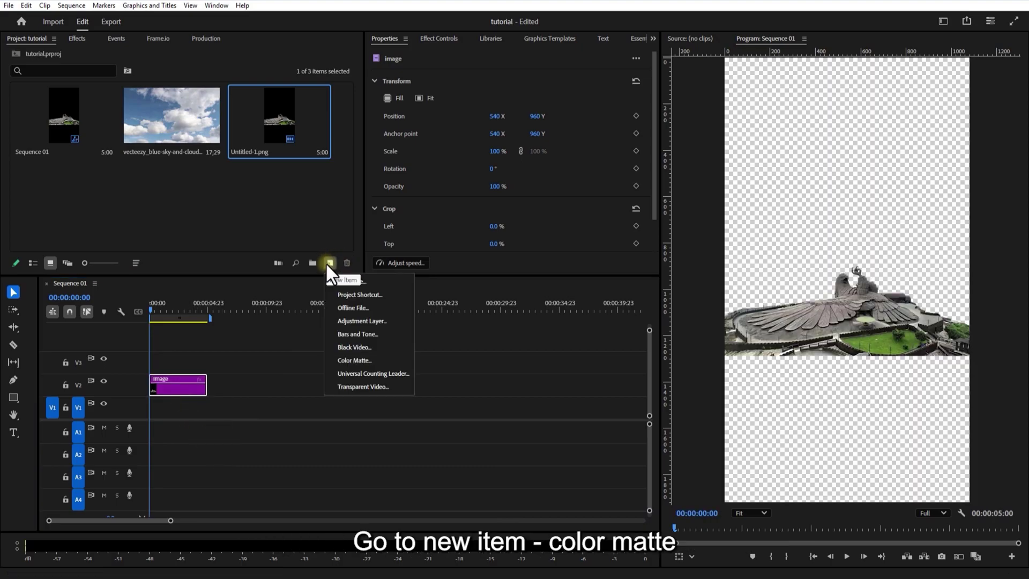
left_click(364, 360)
left_click(551, 338)
left_click_drag(425, 324, 365, 365)
left_click(588, 370)
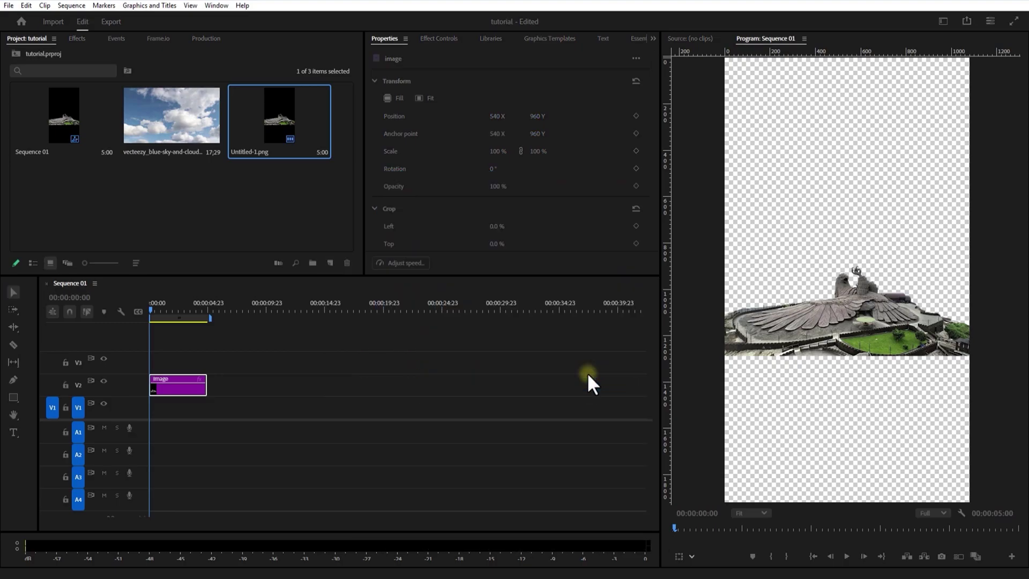
left_click(507, 306)
left_click_drag(299, 139, 161, 425)
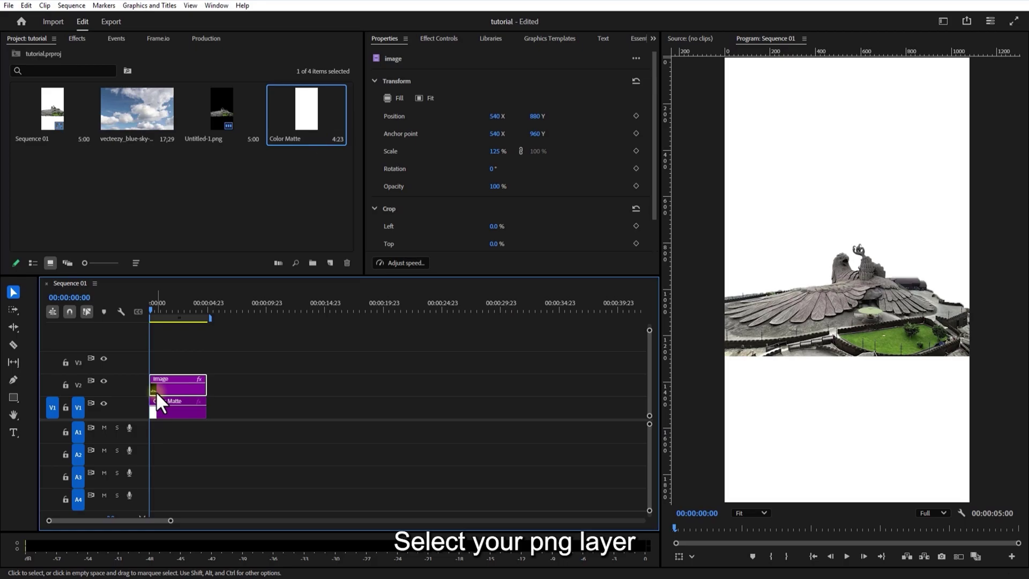
- Add a rectangular opacity mask to the PNG clip and reshape it into a thin full-width strip over the picture's lower edge
left_click(432, 37)
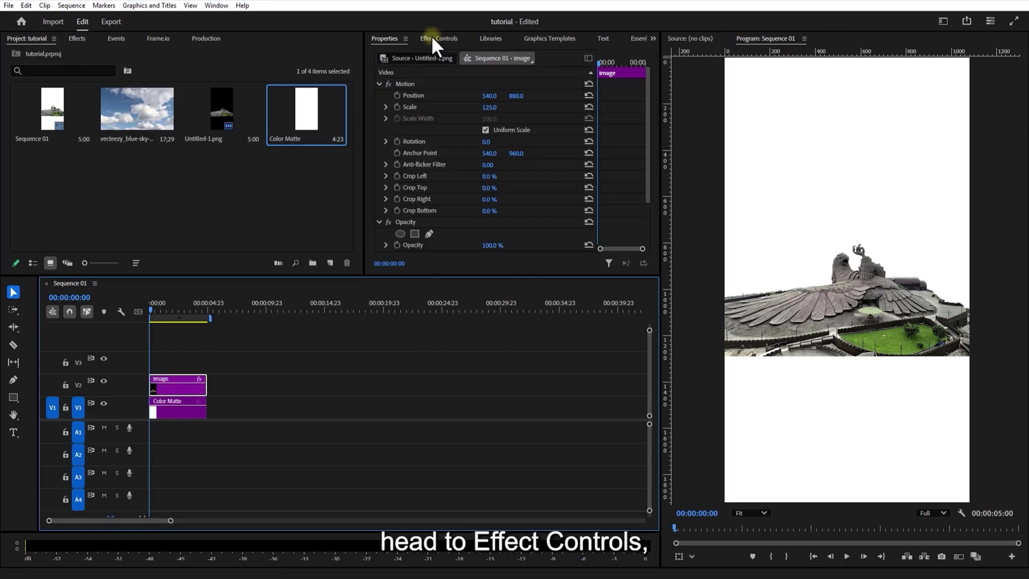
left_click_drag(648, 96, 643, 151)
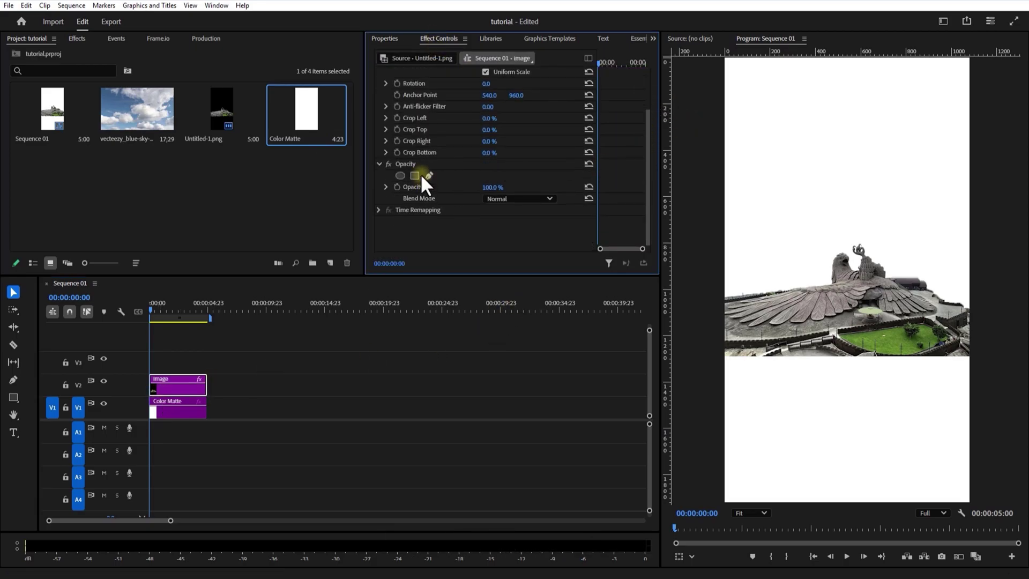
left_click_drag(841, 315, 739, 425)
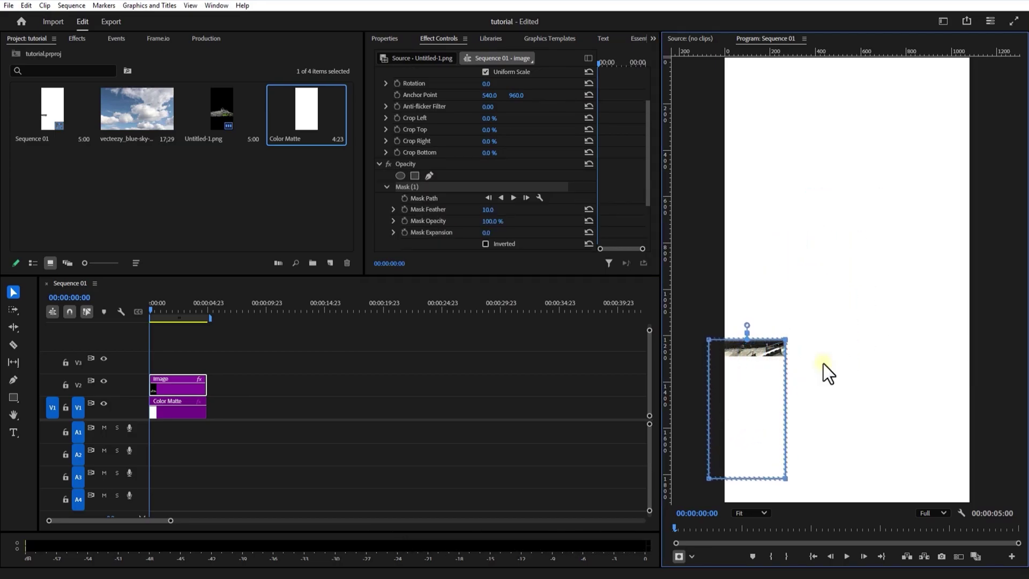
left_click_drag(787, 340, 1023, 338)
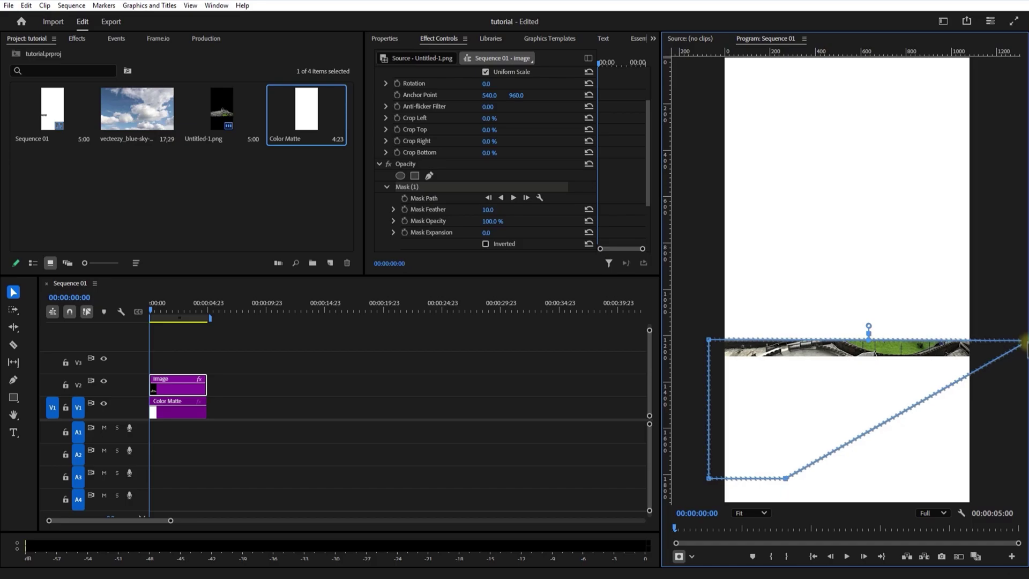
left_click_drag(785, 478, 990, 359)
left_click_drag(707, 478, 718, 364)
left_click_drag(991, 359, 997, 364)
- Invert the PNG clip's opacity mask and set its feather to 29
left_click(485, 244)
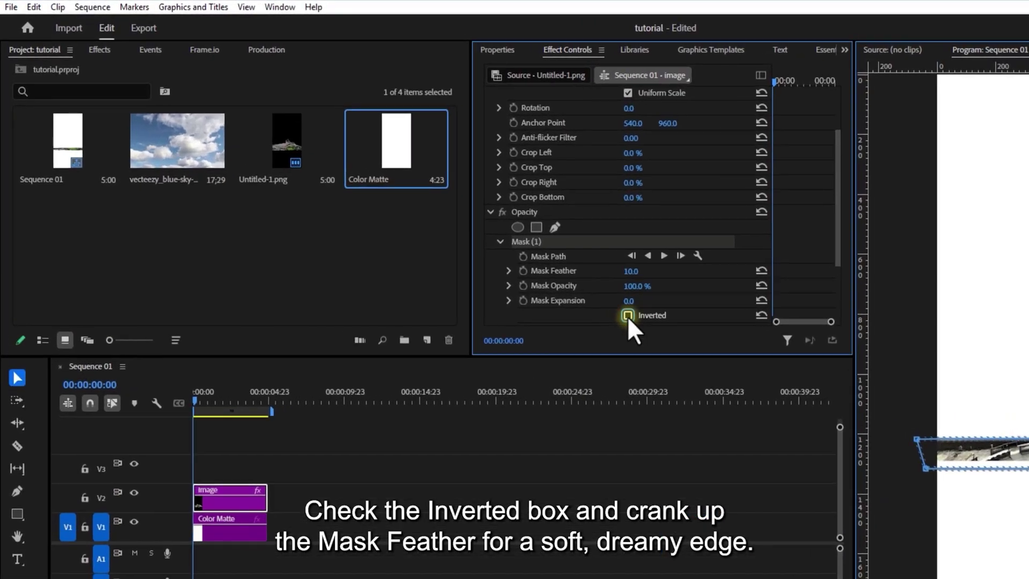
left_click(631, 271)
mouse_move(426, 249)
left_mouse_down()
mouse_move(456, 237)
mouse_move(441, 250)
left_mouse_up()
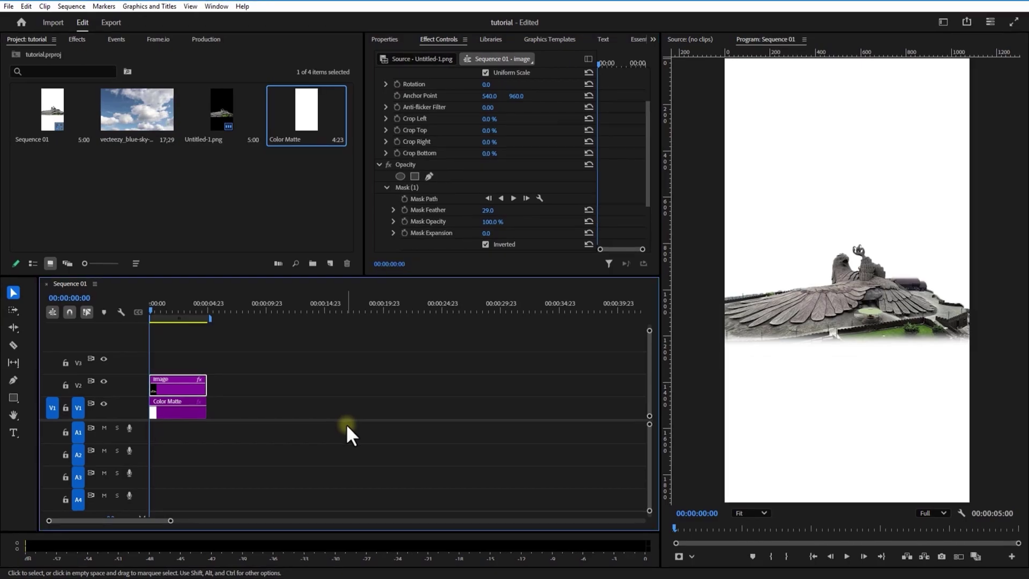
left_click(346, 426)
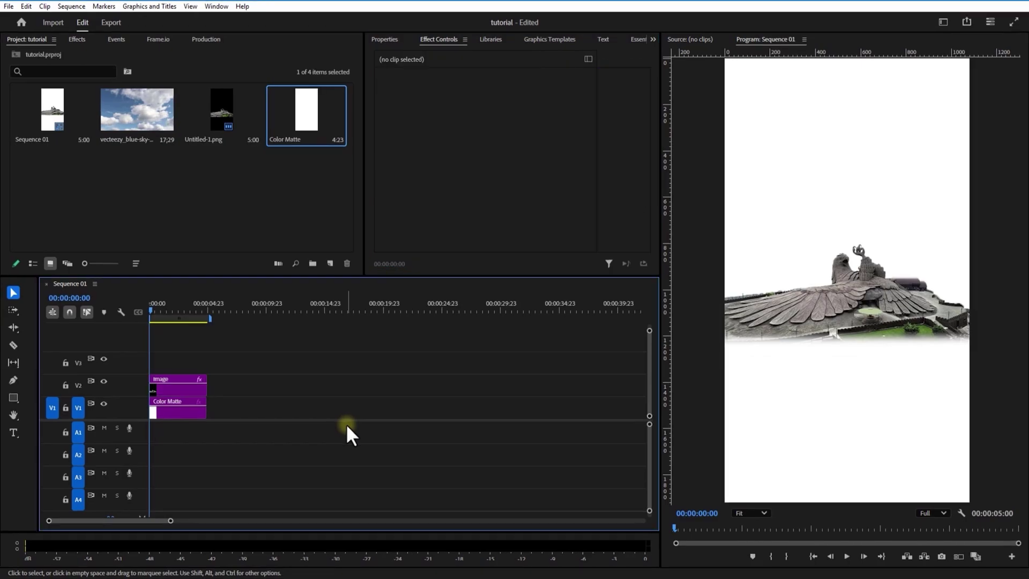
- Find the Drop Shadow effect and apply it to the PNG clip on track V2
left_click(178, 384)
left_click(83, 40)
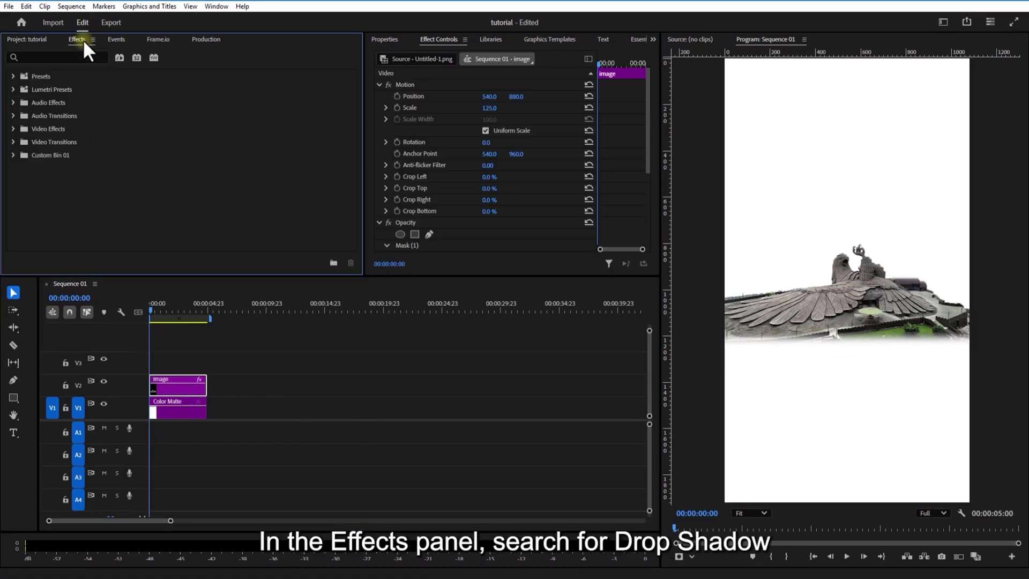
left_click(51, 54)
type("drop")
left_click_drag(60, 155, 185, 395)
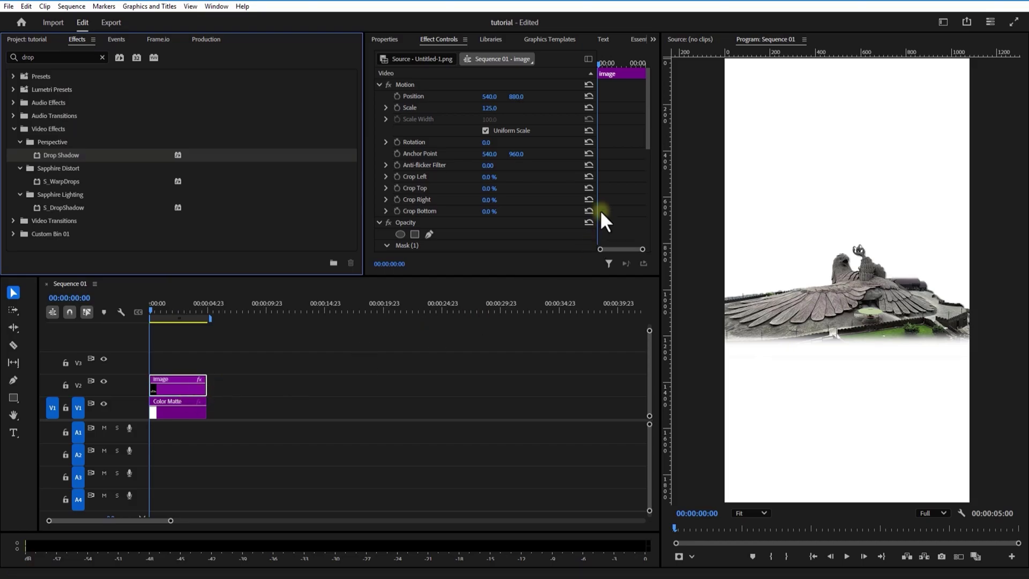
- Set the PNG clip's drop shadow to direction 85°, distance 5 and softness 9
left_click_drag(647, 121, 647, 215)
left_click_drag(513, 168, 490, 203)
left_click_drag(486, 192, 492, 193)
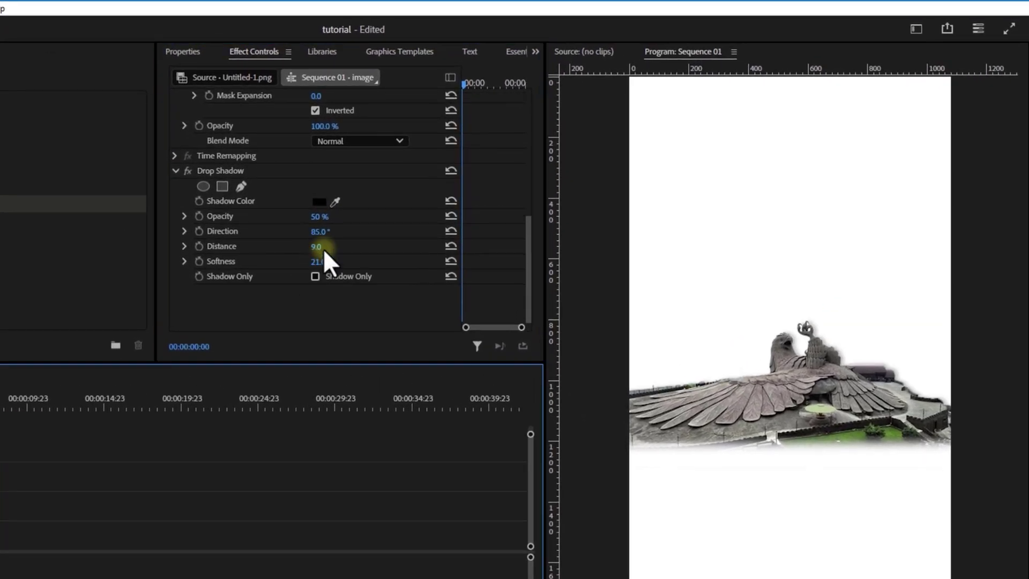
left_click_drag(317, 249, 300, 269)
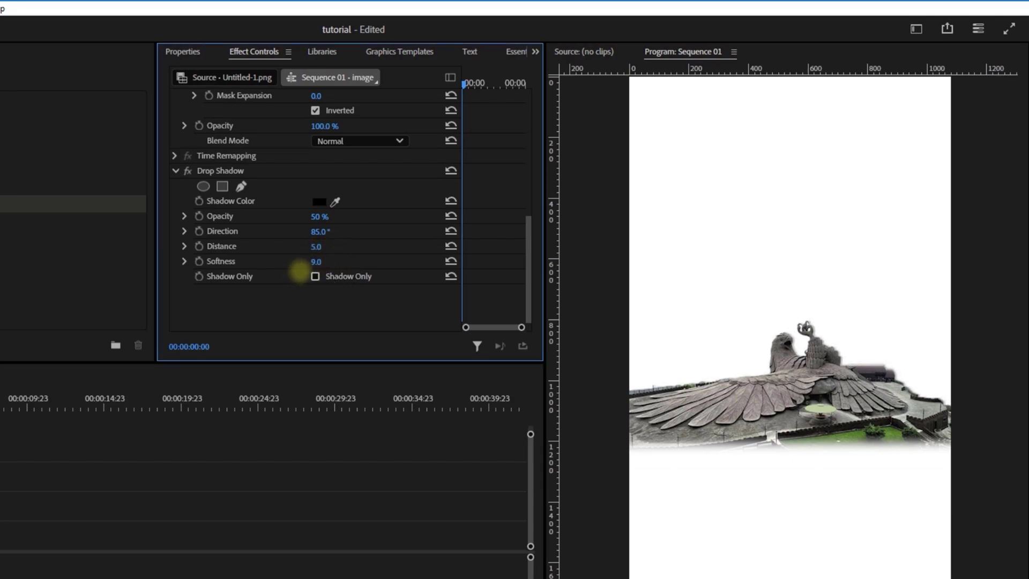
left_click(210, 472)
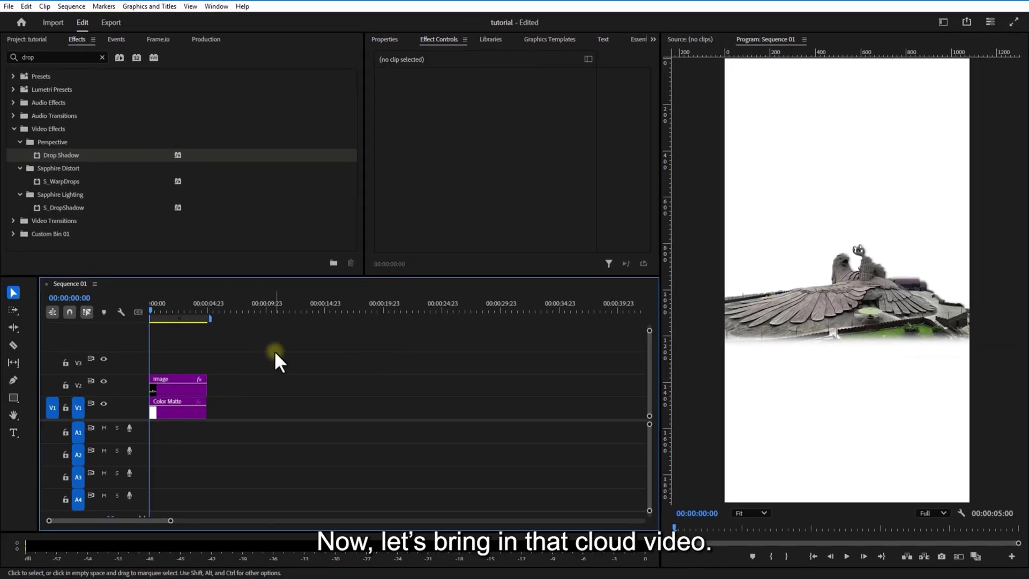
- Move the PNG clip up to track V3 and place the blue-sky cloud clip on V2 at the sequence start
left_click(31, 41)
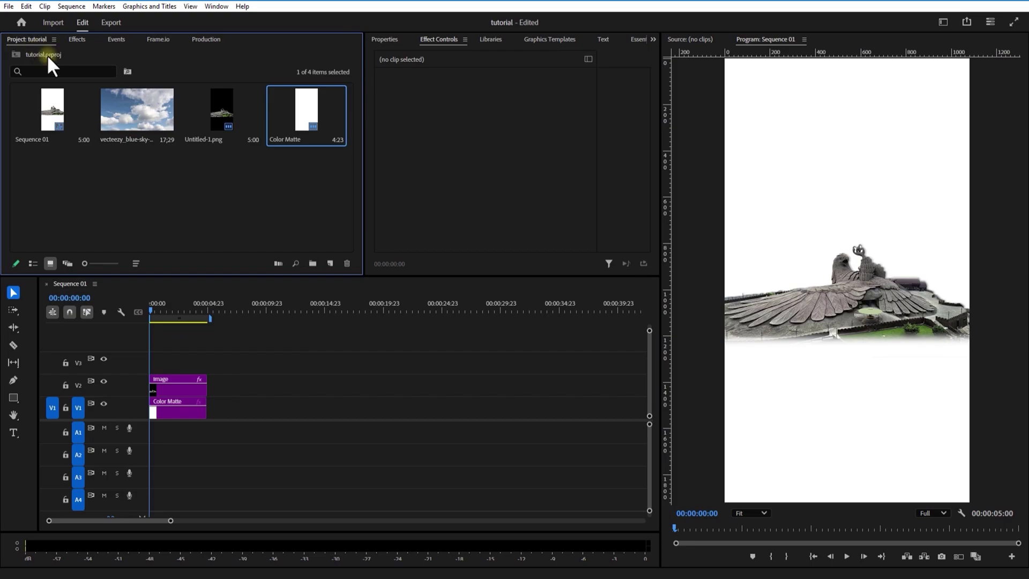
left_click_drag(119, 129, 177, 366)
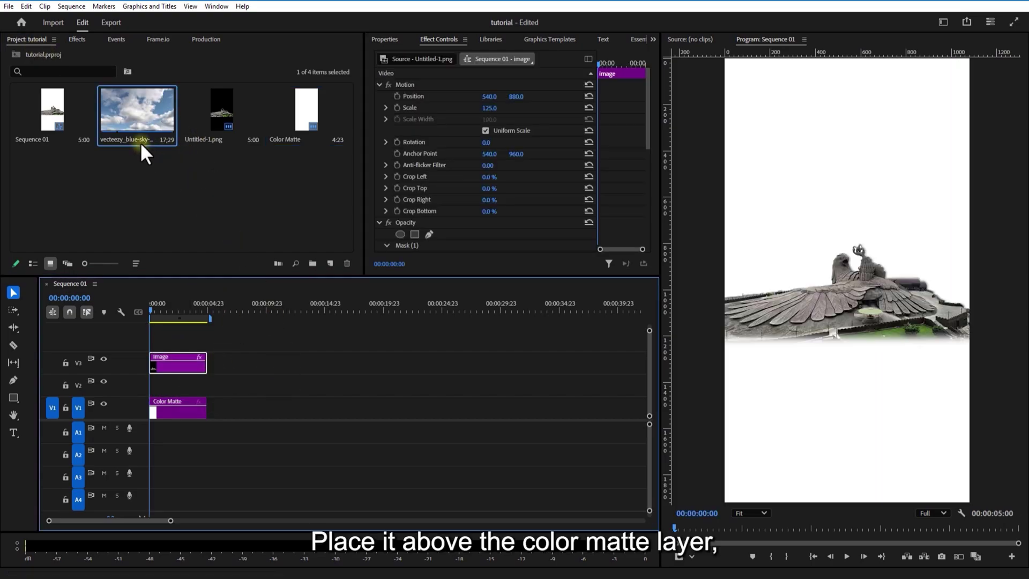
left_click_drag(130, 114, 155, 394)
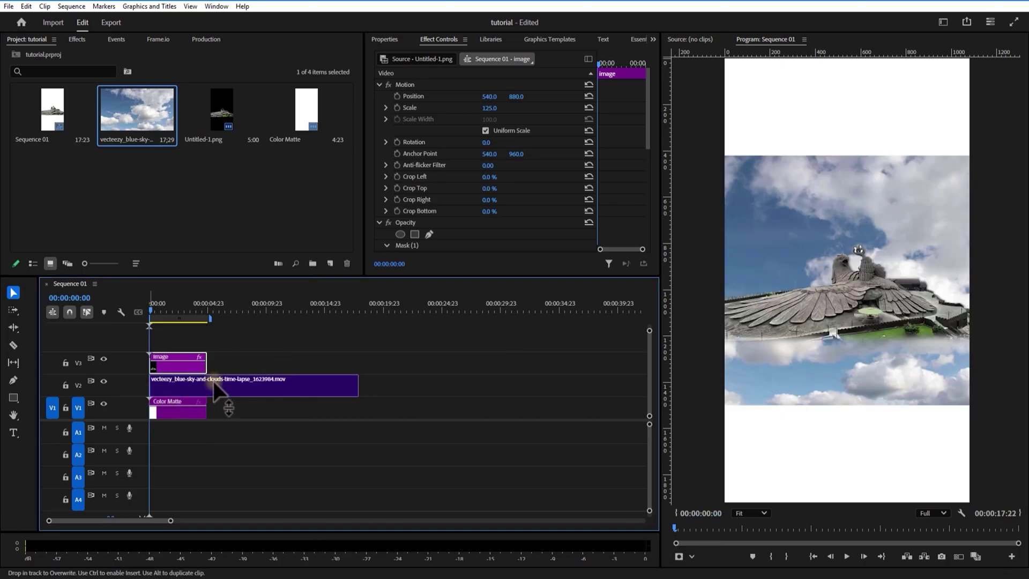
- Extend the PNG and color matte clips and trim the cloud clip so all three end at 00:00:09:23
left_click(216, 310)
left_click_drag(216, 310, 266, 317)
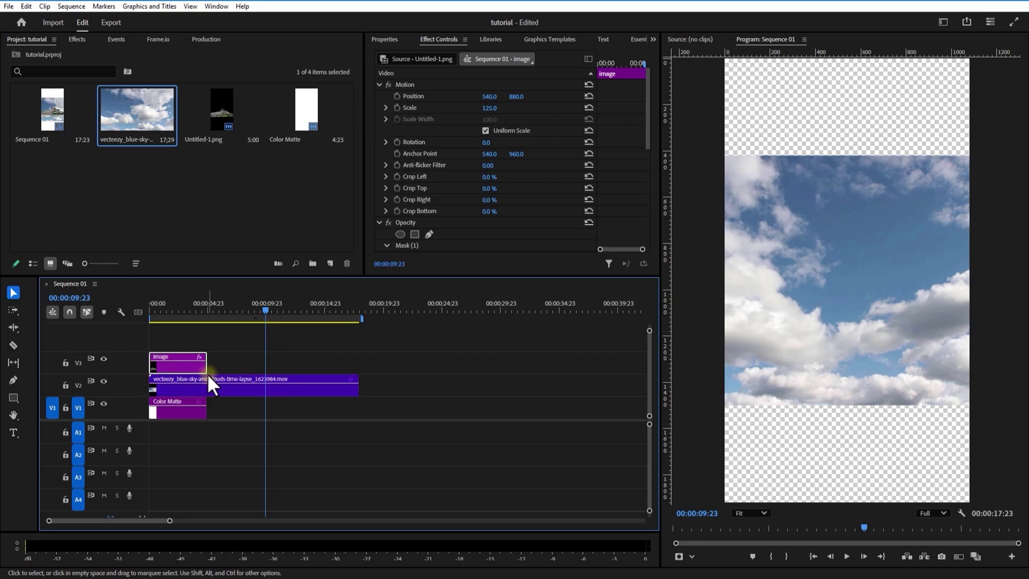
left_click_drag(207, 364, 266, 364)
left_click_drag(207, 413, 265, 414)
left_click_drag(355, 390, 266, 390)
- Reposition and scale the cloud clip so the sky fills the upper part of the frame behind the statue
left_click(178, 304)
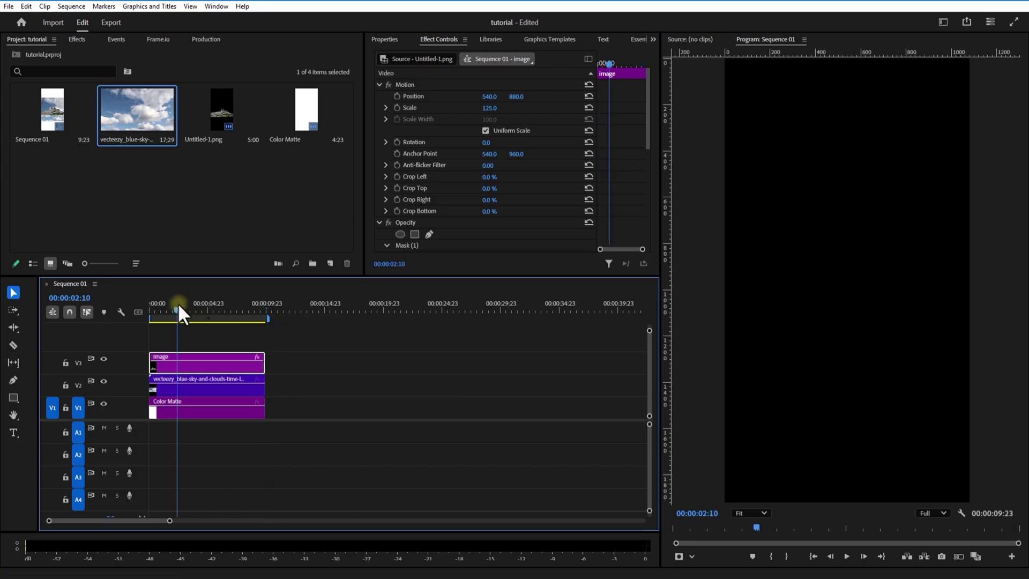
left_click(193, 387)
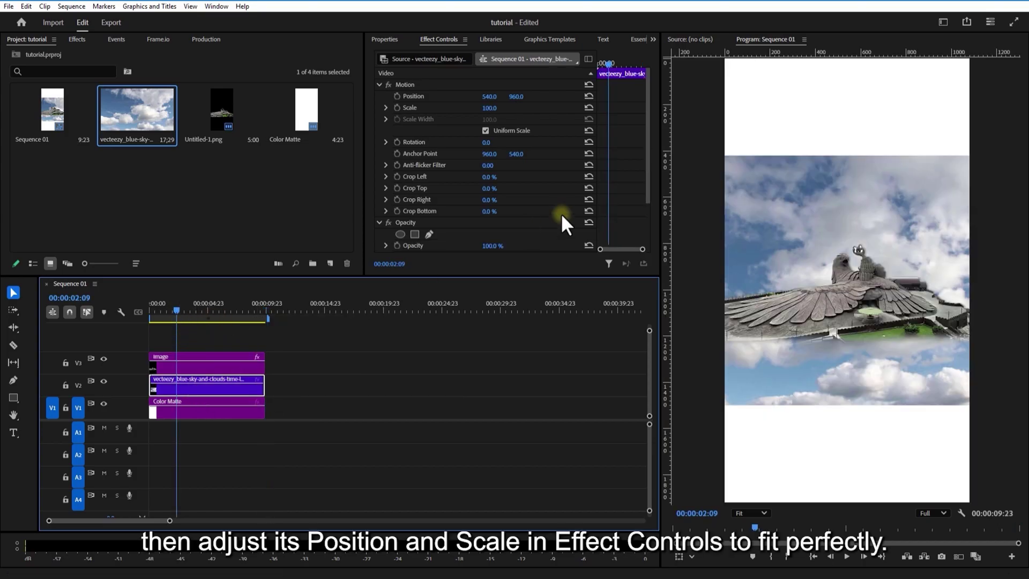
left_click_drag(519, 92, 307, 101)
left_click_drag(504, 109, 494, 106)
left_click(333, 382)
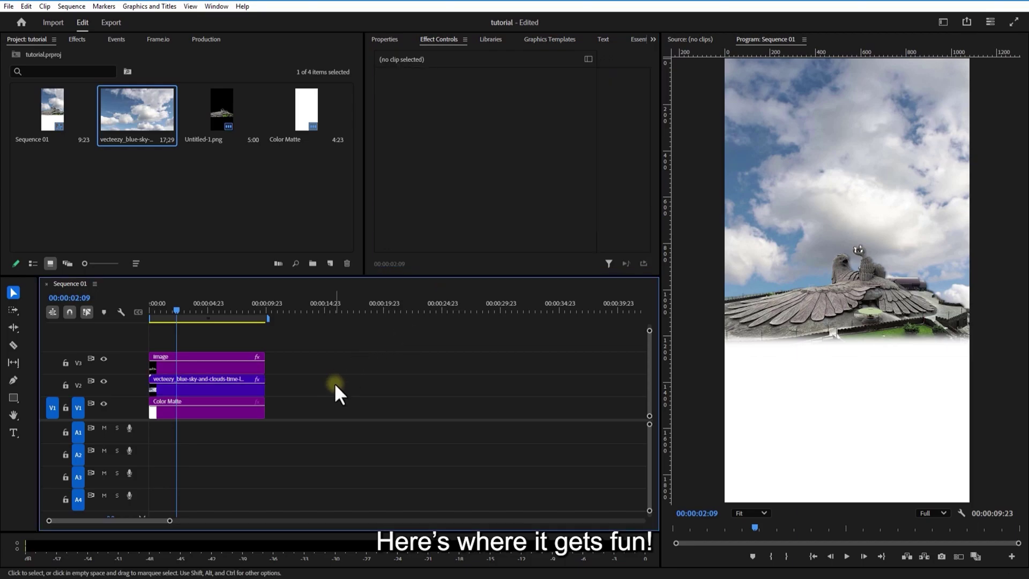
- Move the PNG clip up to track V4, leaving track V3 empty above the cloud clip
left_click(212, 387)
left_click_drag(208, 365, 208, 340)
left_click(198, 387)
left_click(373, 352)
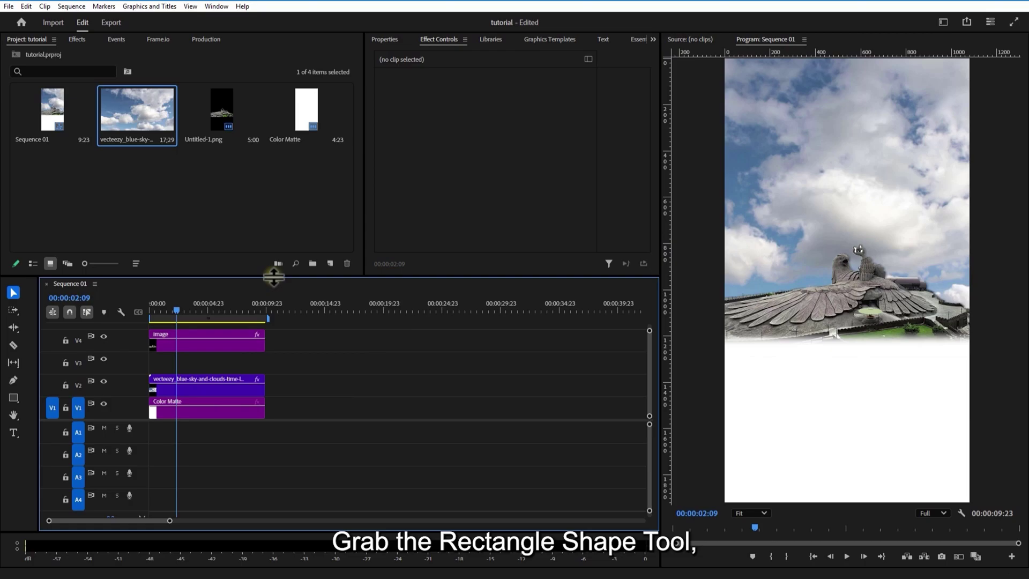
- Draw a circle about 270 px wide above the statue's head with the Ellipse tool
left_click(14, 397)
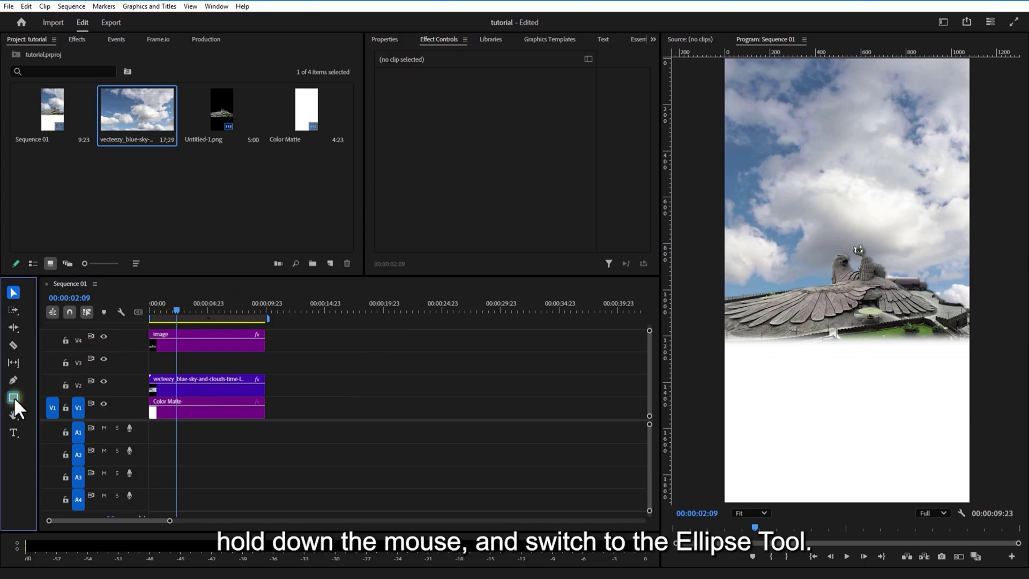
left_click_drag(14, 397, 53, 408)
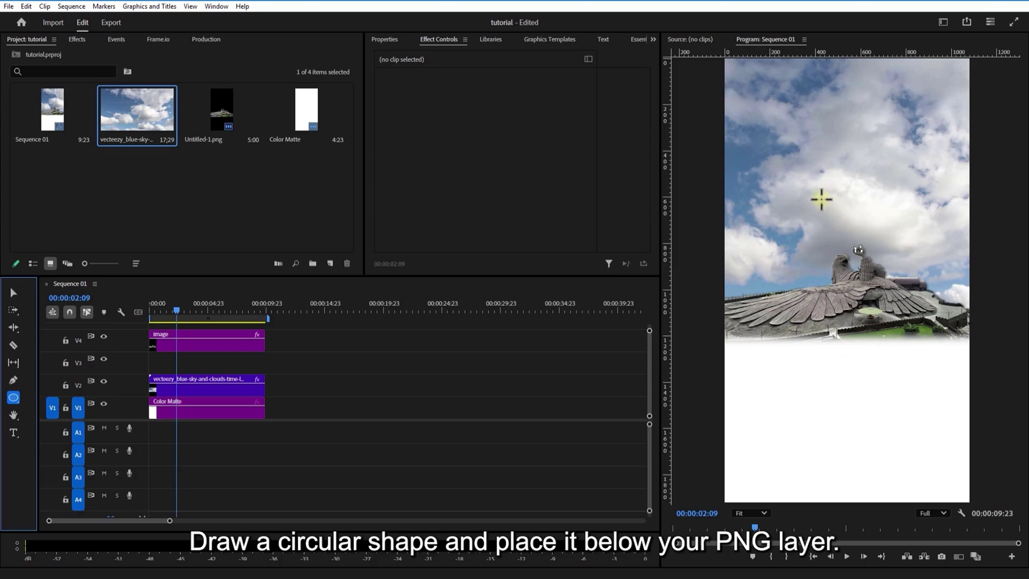
left_click_drag(869, 247, 821, 184)
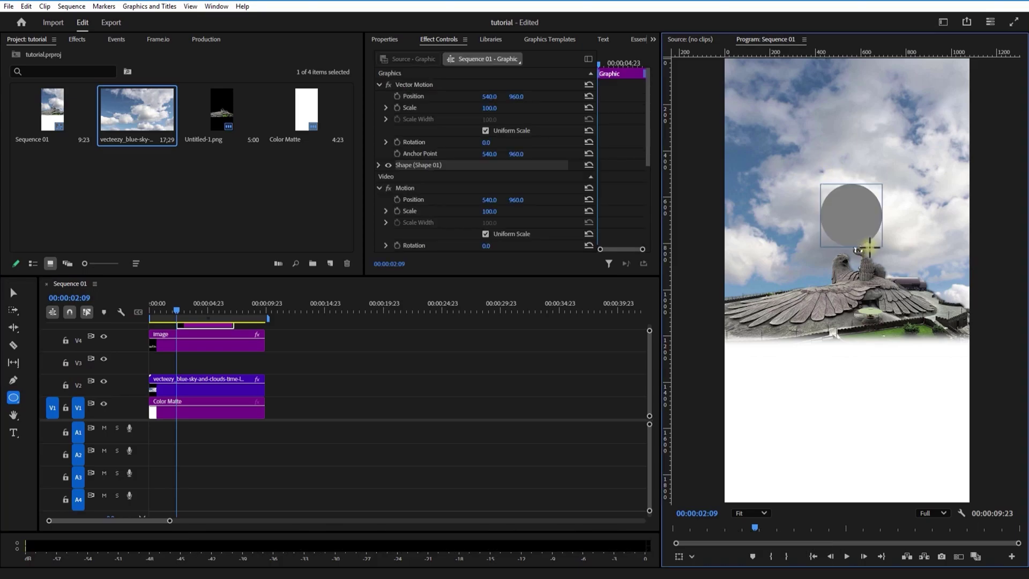
left_click_drag(879, 260, 891, 271)
- Place the circle graphic on track V3 at the other clips' full length, with position 463, 1098 and scale 133
left_click_drag(193, 324, 268, 369)
left_click(230, 375)
left_click(230, 369)
left_click_drag(517, 97, 562, 95)
mouse_move(492, 97)
left_mouse_down()
mouse_move(463, 100)
mouse_move(510, 110)
mouse_move(541, 94)
mouse_move(471, 98)
left_mouse_up()
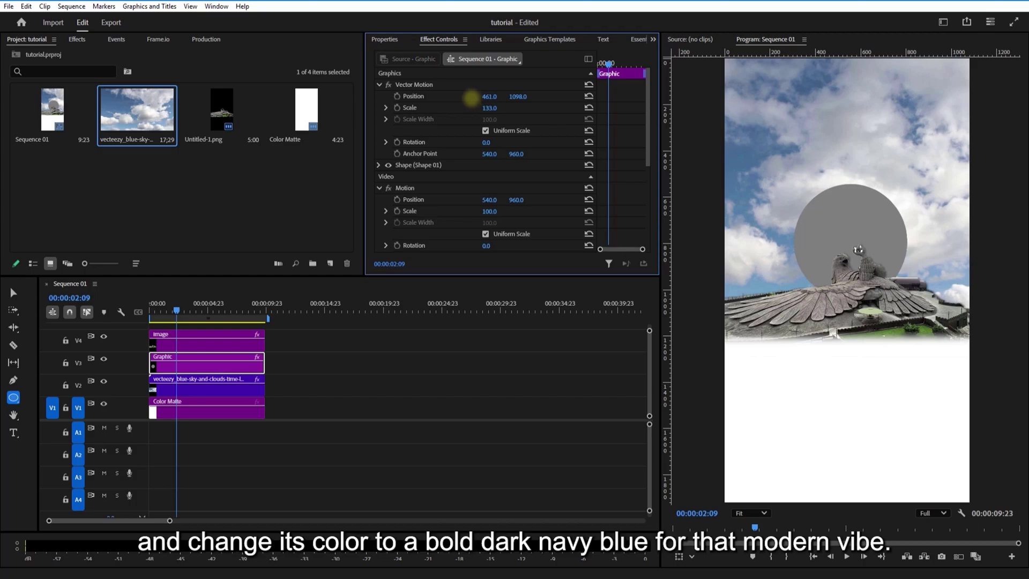
- Sample the sky's blue for the circle shape's fill and adjust it to 3E84C0
left_click_drag(648, 78, 642, 109)
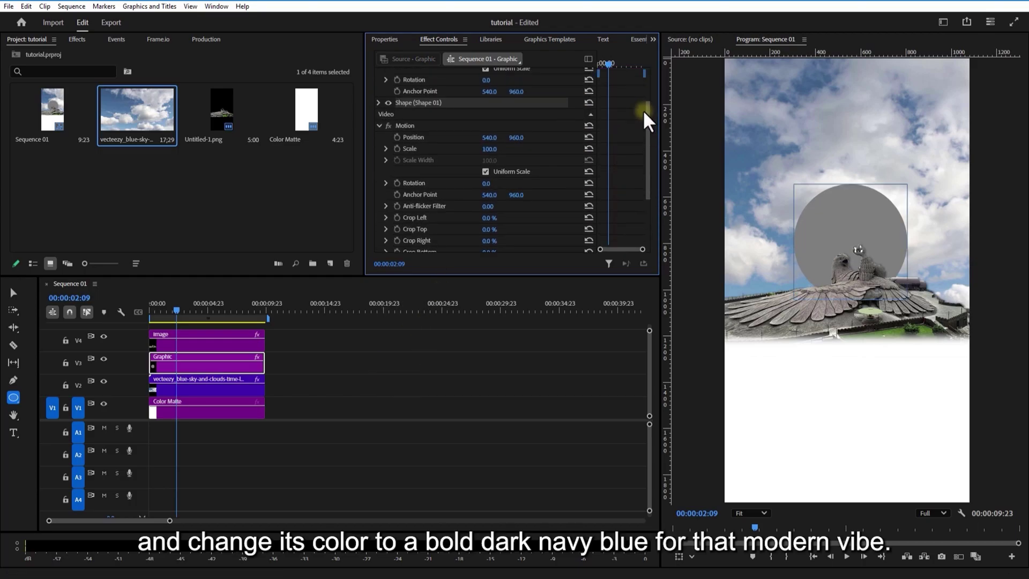
left_click(377, 102)
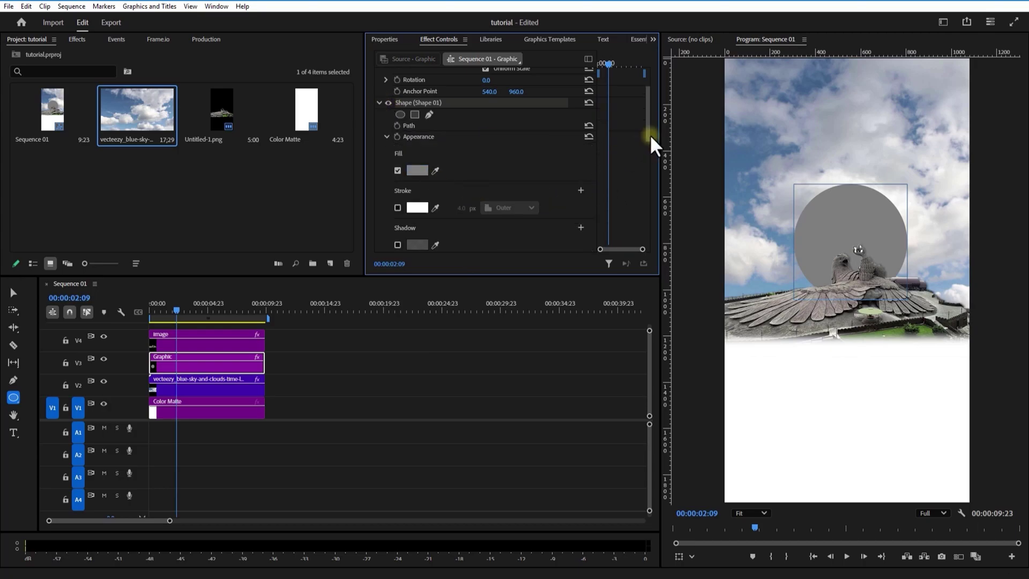
left_click(416, 166)
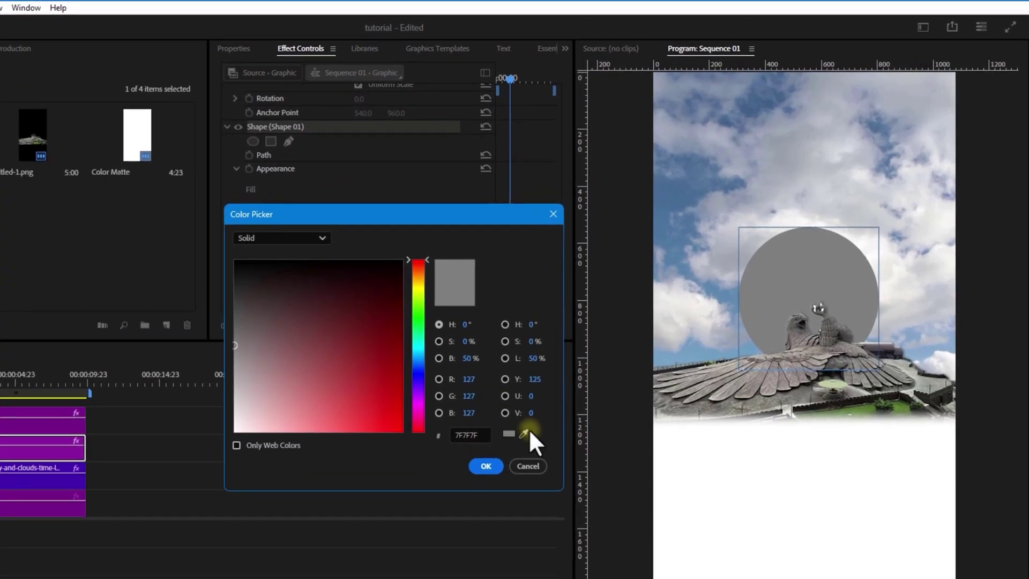
left_click(620, 352)
left_click(743, 155)
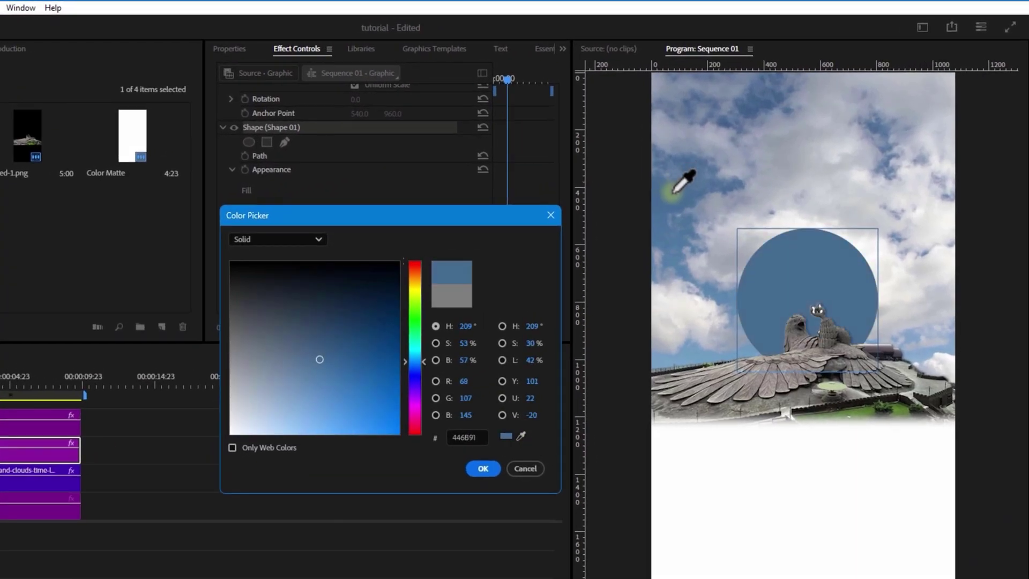
mouse_move(347, 397)
left_mouse_down()
mouse_move(345, 374)
mouse_move(343, 391)
left_mouse_up()
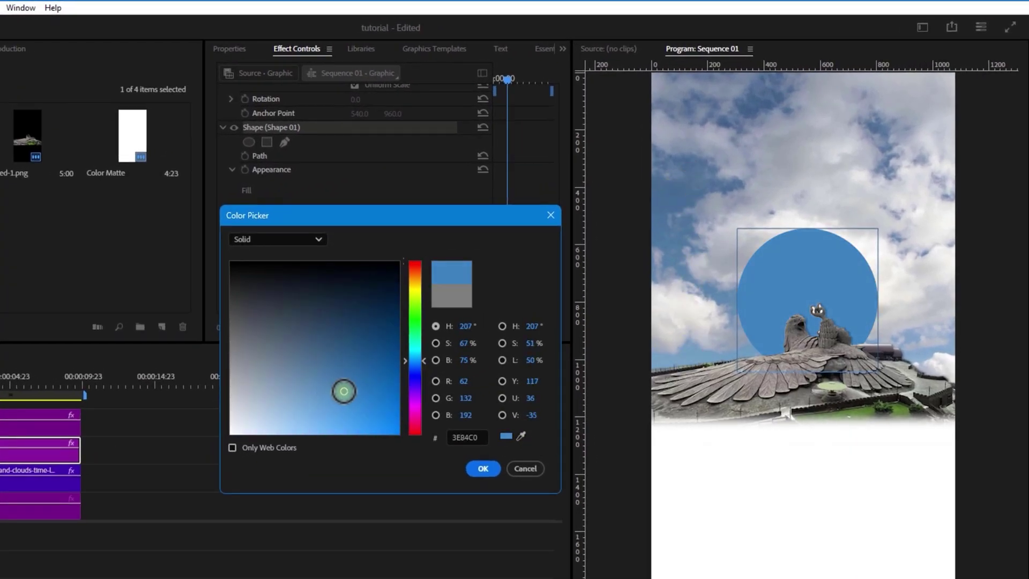
left_click(466, 437)
right_click(468, 435)
left_click(503, 484)
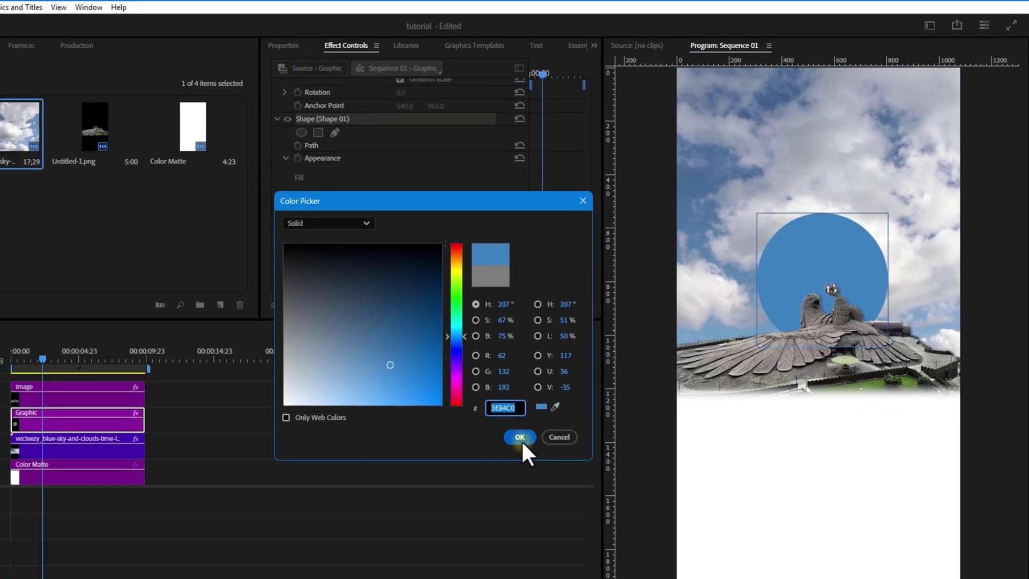
left_click(520, 438)
- Apply the Track Matte Key effect to the circle graphic and swap tracks, putting the graphic on V2 and the cloud clip on V3
left_click(74, 426)
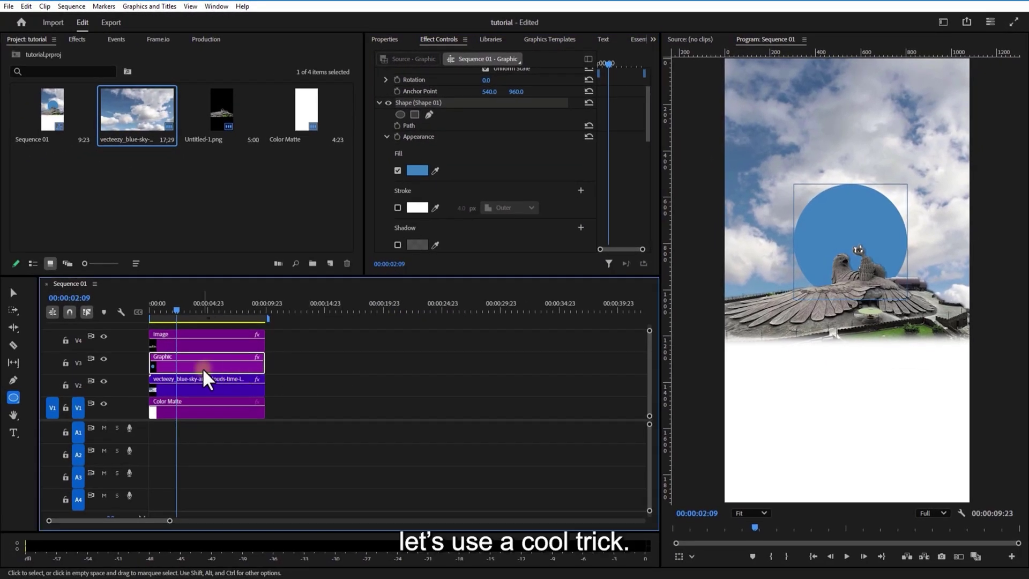
left_click(76, 39)
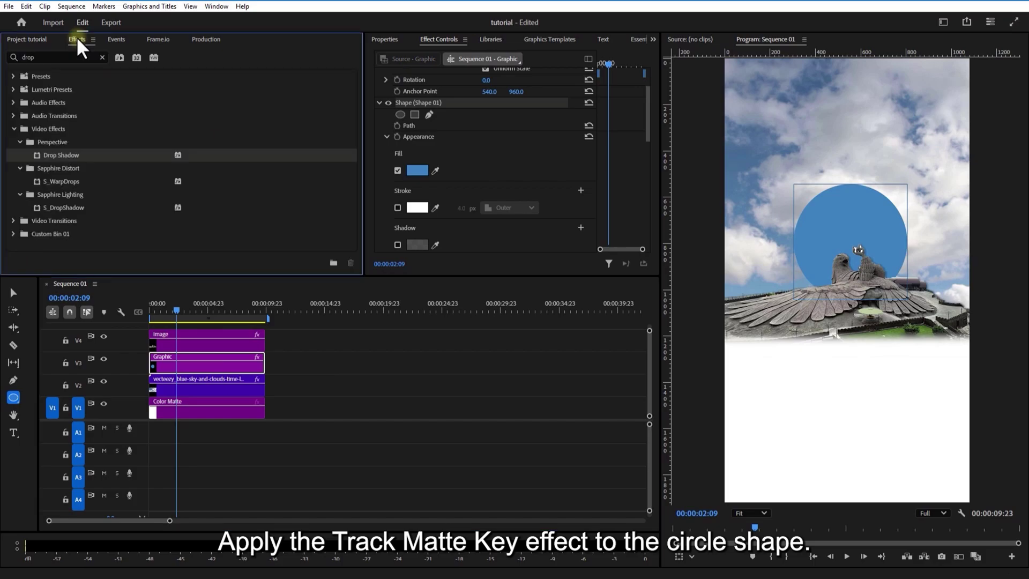
left_click(54, 56)
type("tra")
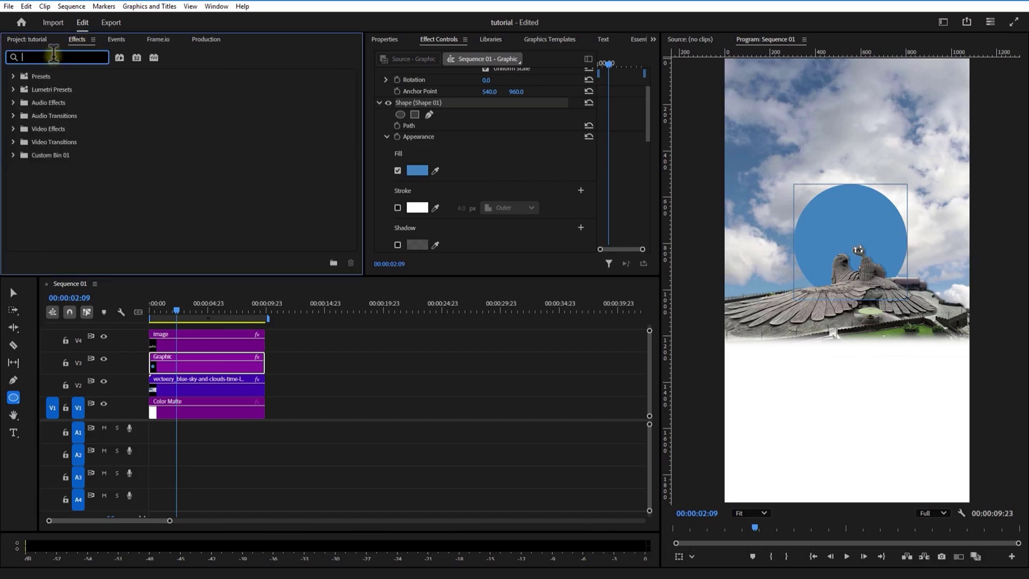
type("ck")
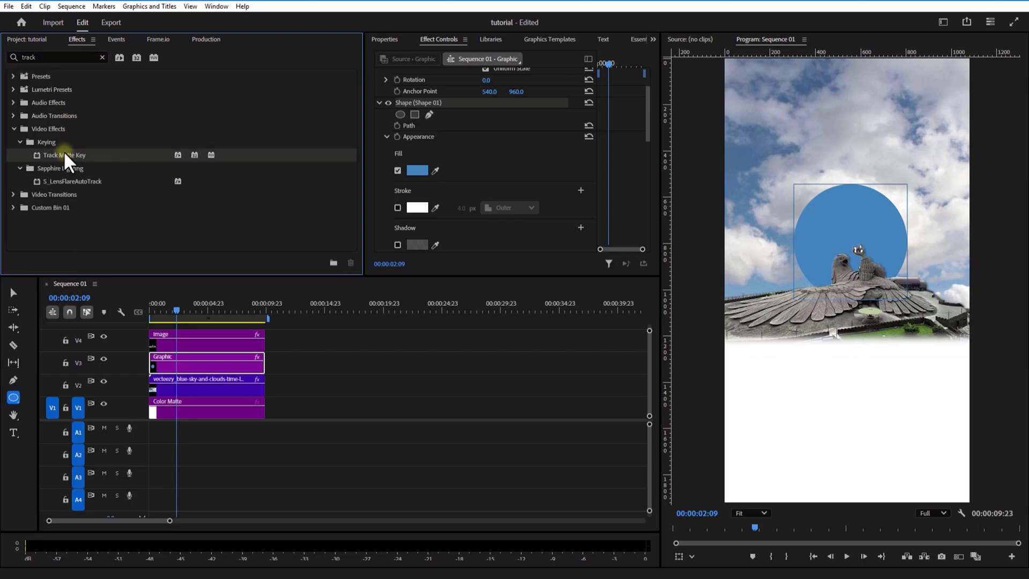
left_click_drag(63, 155, 339, 379)
left_click_drag(207, 388, 208, 364)
left_click_drag(317, 390, 223, 393)
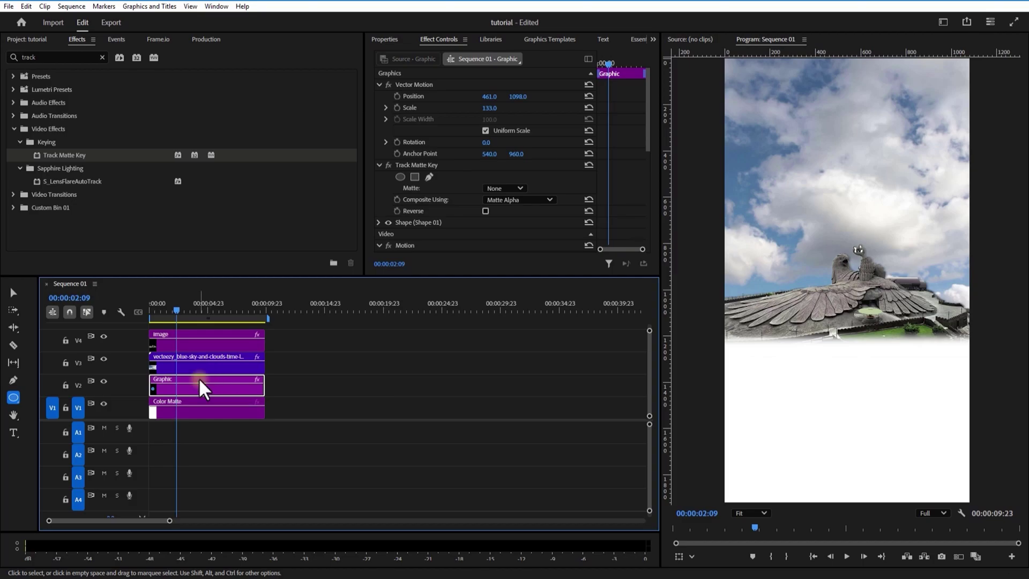
- Set the circle's Track Matte Key to matte Video 3 with Matte Luma compositing, and check the result at 00:00:04:11
left_click(508, 188)
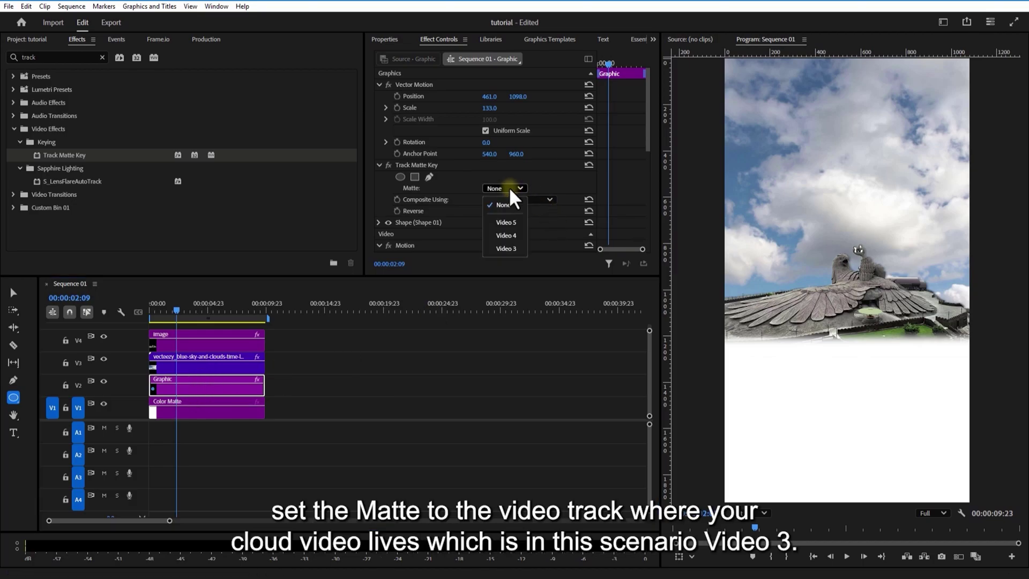
left_click(506, 250)
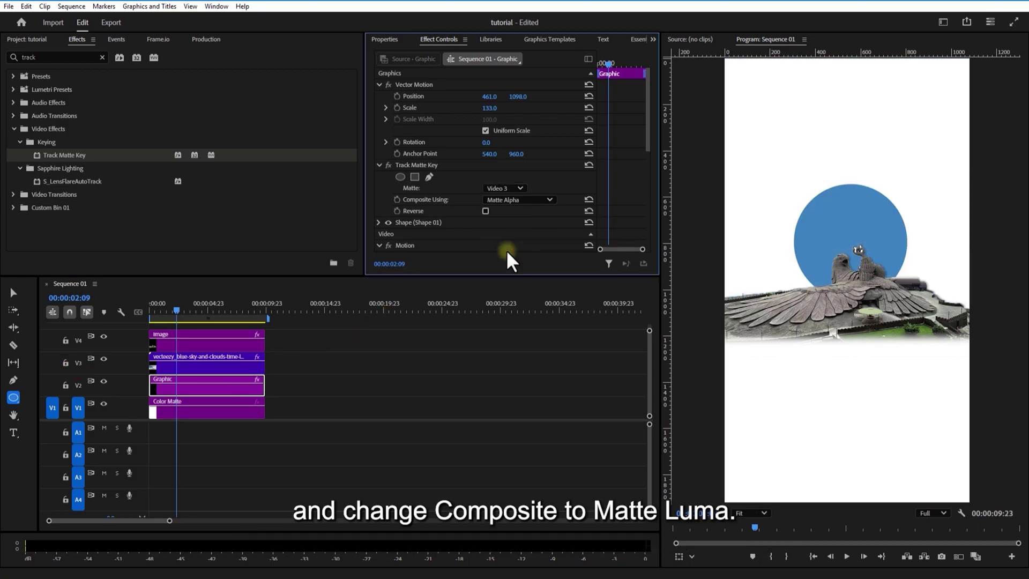
left_click(511, 200)
left_click(508, 222)
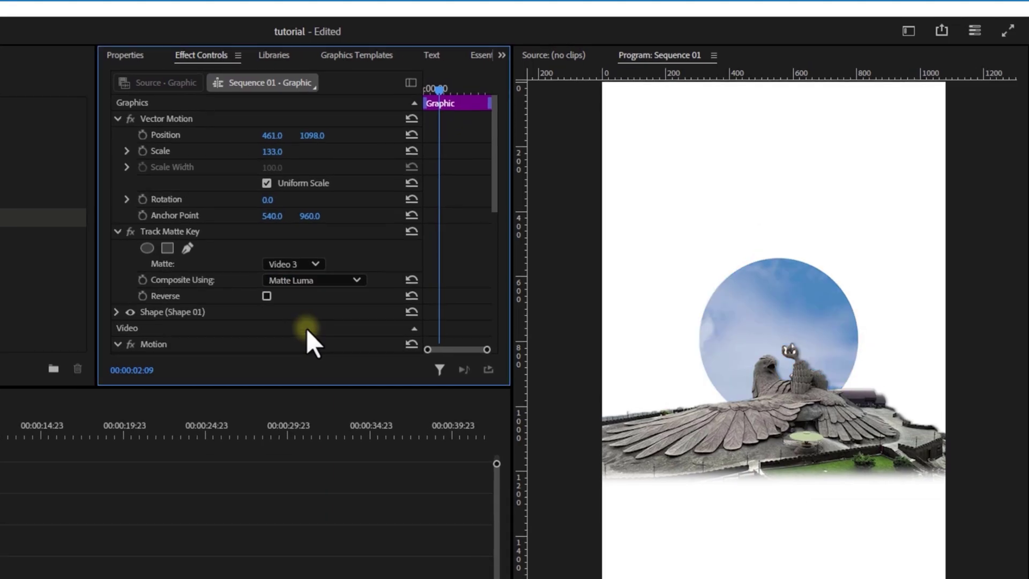
left_click_drag(15, 382, 201, 320)
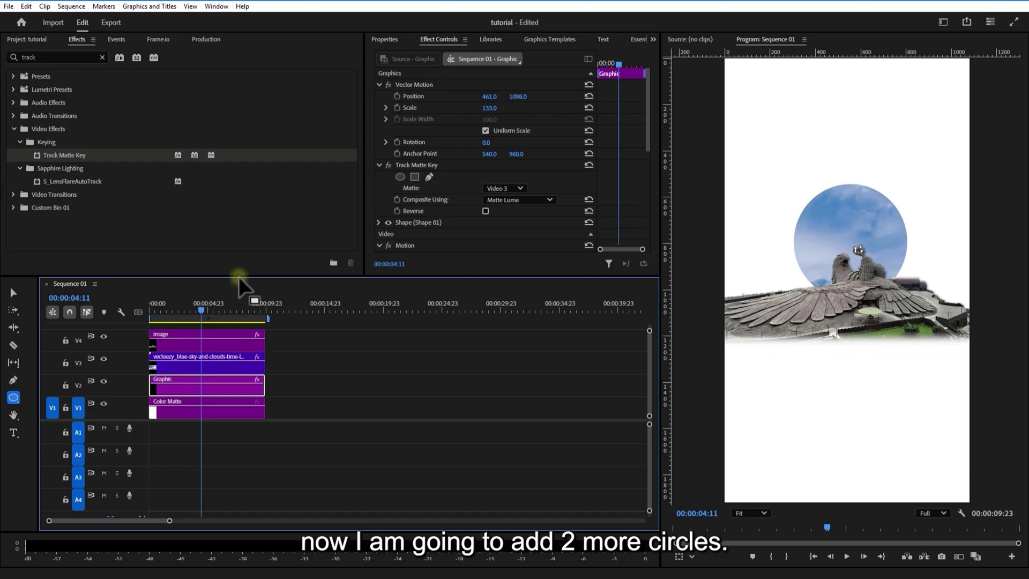
- Enlarge the timeline and move the statue image up to track V6 and the cloud clip to V5, leaving V3 and V4 empty
left_click_drag(241, 261, 239, 220)
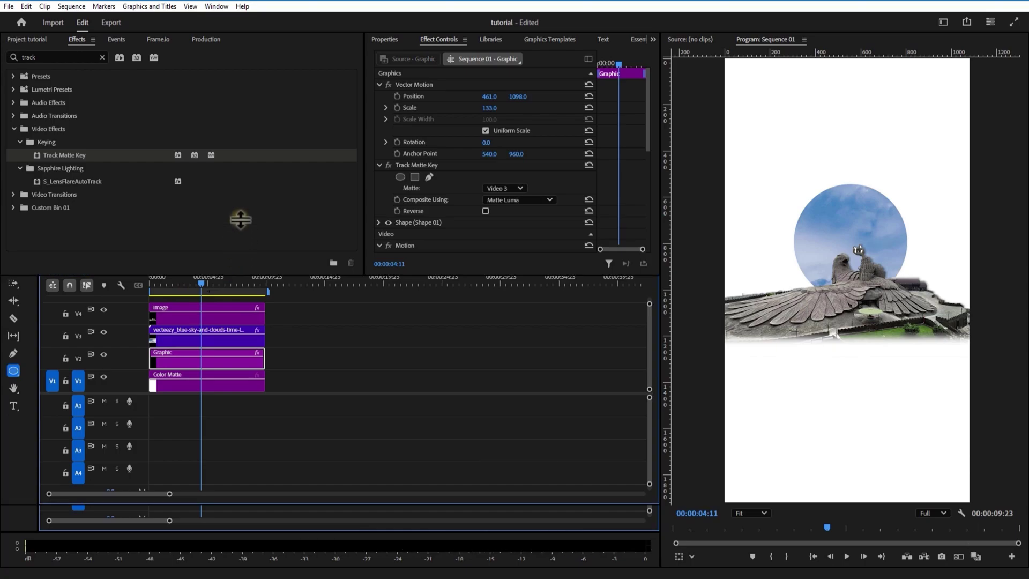
left_click_drag(198, 320, 202, 276)
left_click_drag(196, 334, 183, 292)
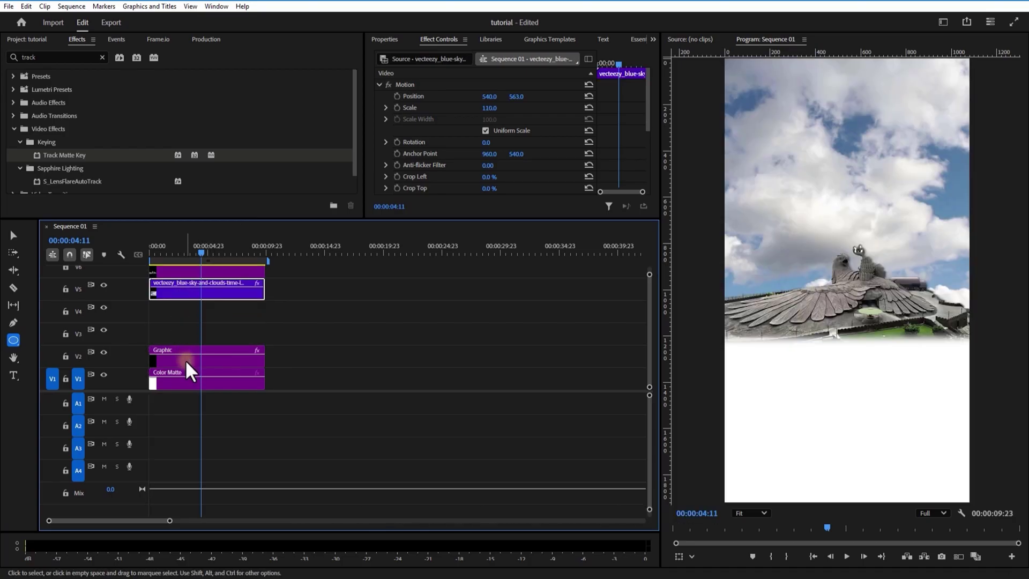
- Change the Track Matte Key's matte on the V2 circle graphic to Video 5
left_click(185, 359)
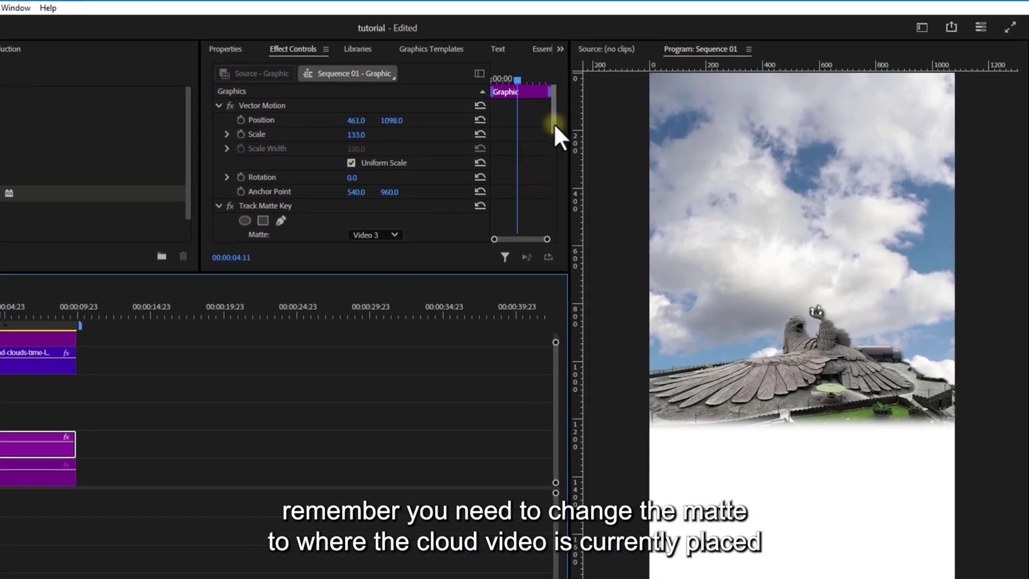
left_click_drag(554, 124, 554, 134)
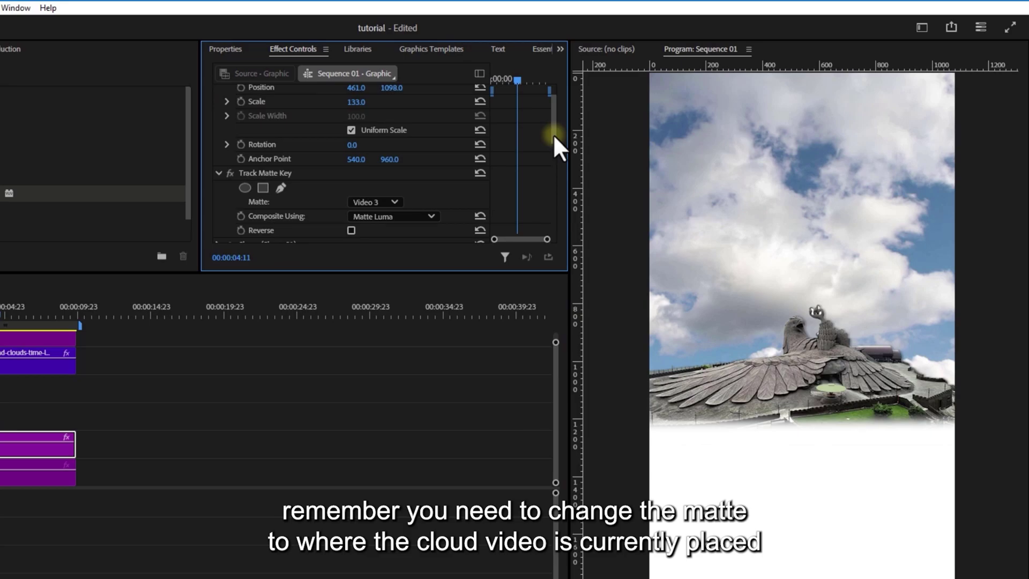
left_click(384, 202)
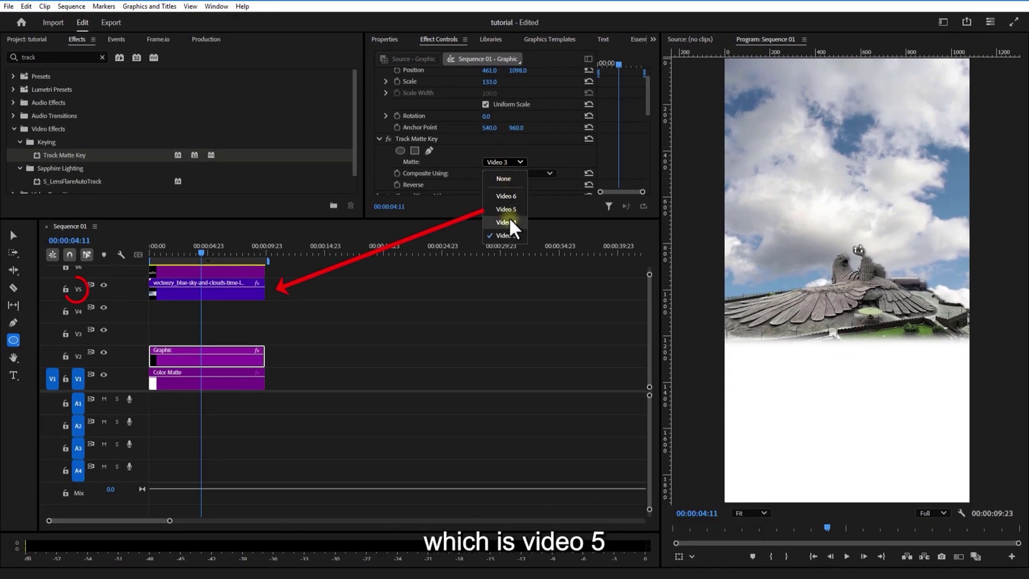
left_click(506, 209)
- Duplicate the circle graphic onto track V3 and set the copy's position to 104, 760 and scale to 56
left_click(182, 359)
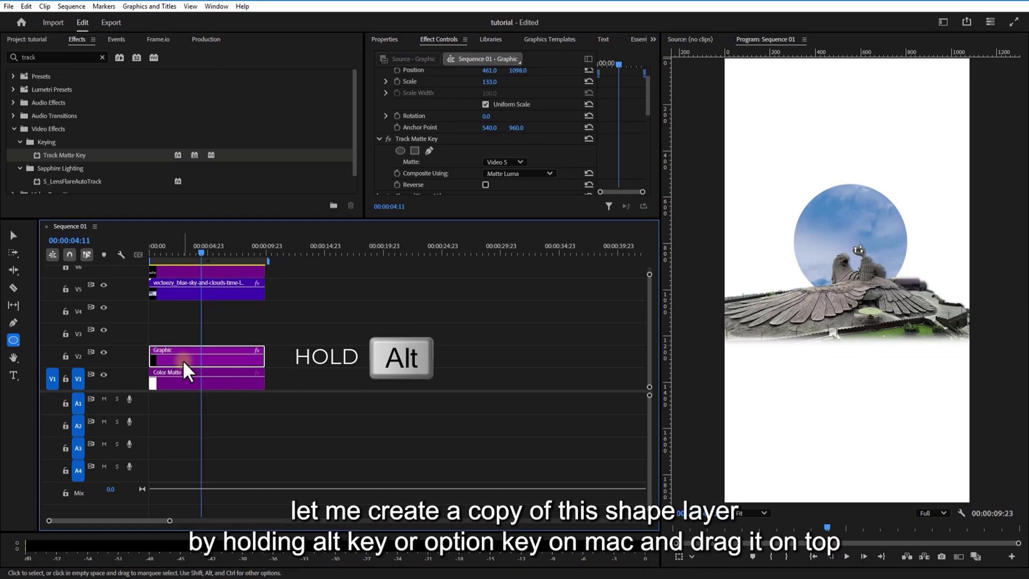
left_click_drag(182, 359, 185, 339)
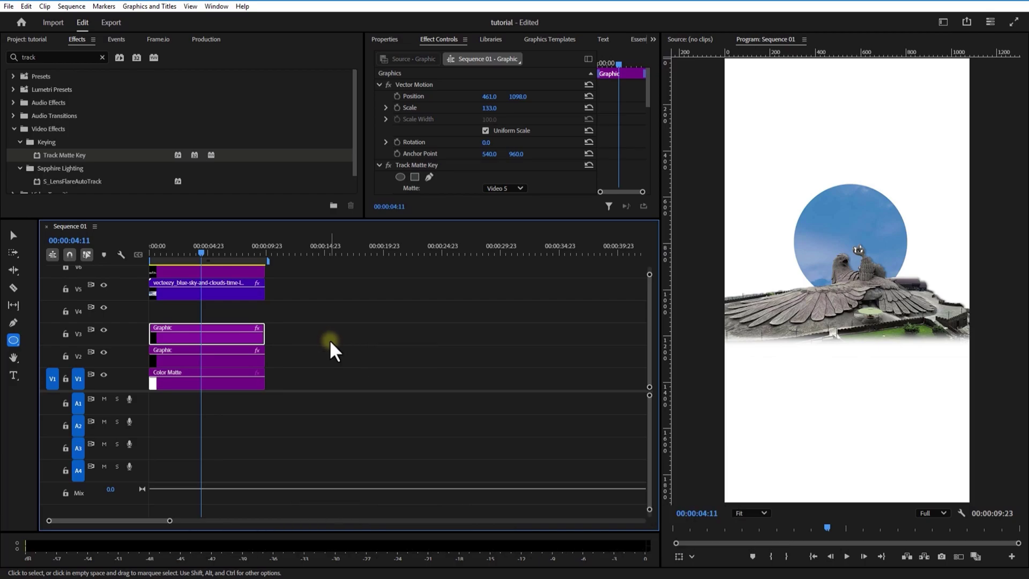
mouse_move(492, 95)
left_mouse_down()
mouse_move(343, 124)
mouse_move(272, 120)
mouse_move(467, 125)
mouse_move(458, 126)
mouse_move(542, 94)
mouse_move(363, 100)
mouse_move(483, 92)
left_mouse_up()
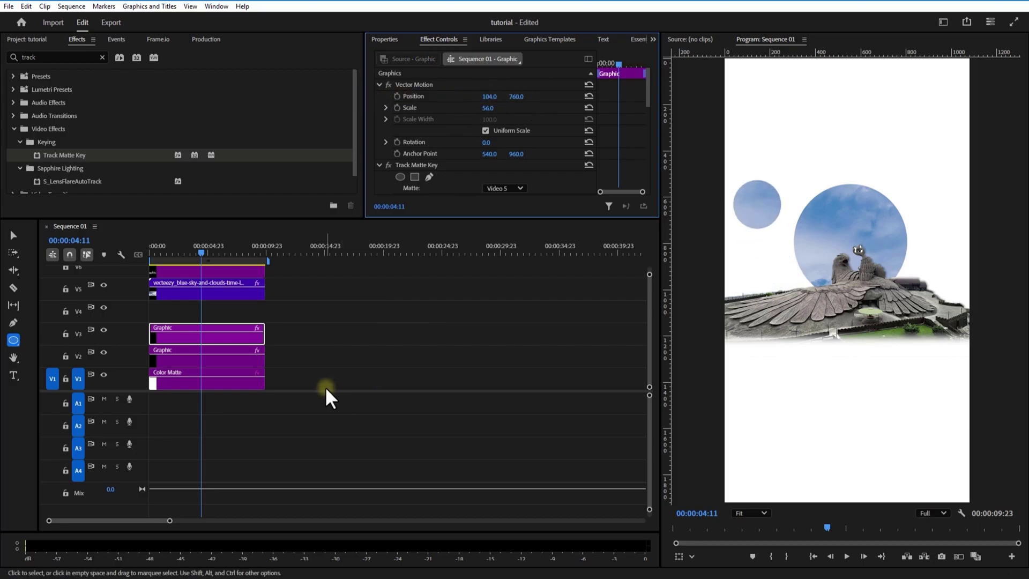
- Duplicate the small circle onto track V4 and set the copy's position to 946, 994 and scale to 41
left_click_drag(186, 335, 204, 322)
left_click_drag(488, 95, 927, 134)
left_click_drag(516, 96, 650, 101)
left_click_drag(491, 109, 479, 107)
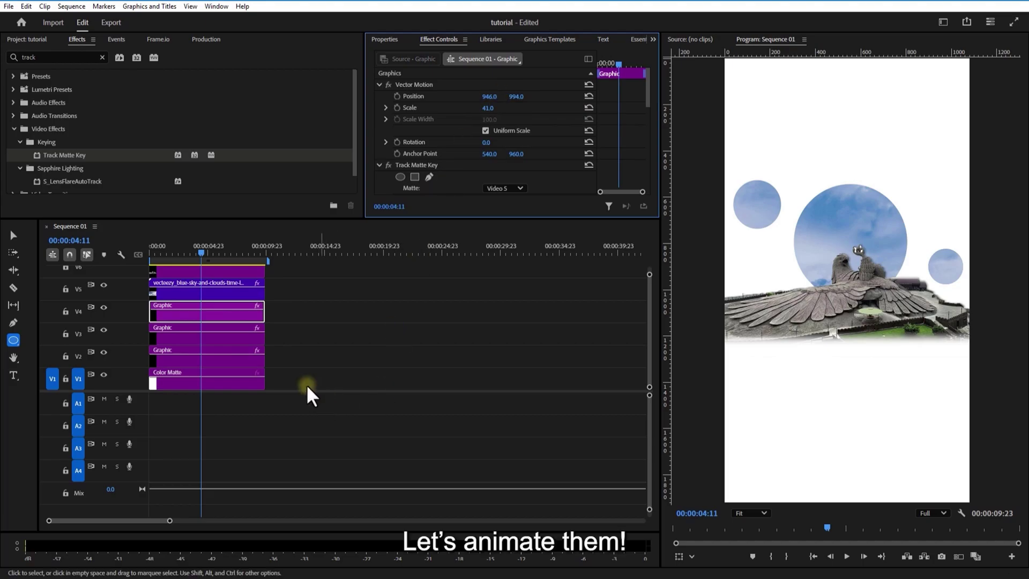
- Keyframe the big V2 circle's Motion scale from 0 at the sequence start to 100 at 00:00:01:00
left_click(210, 320)
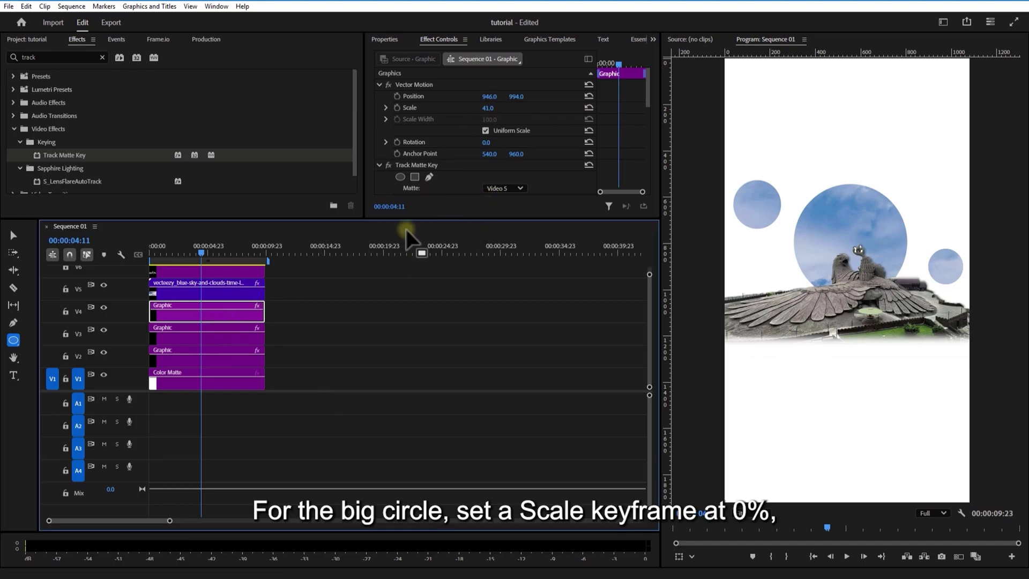
left_click(191, 356)
key("Home")
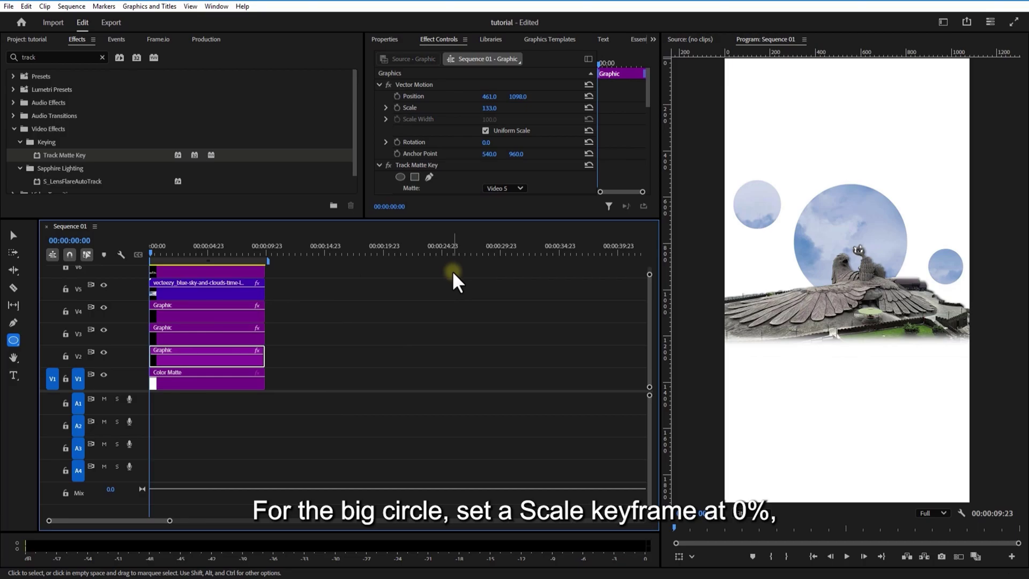
left_click_drag(647, 95, 644, 128)
left_click(404, 125)
left_click(397, 148)
left_click_drag(487, 150, 437, 167)
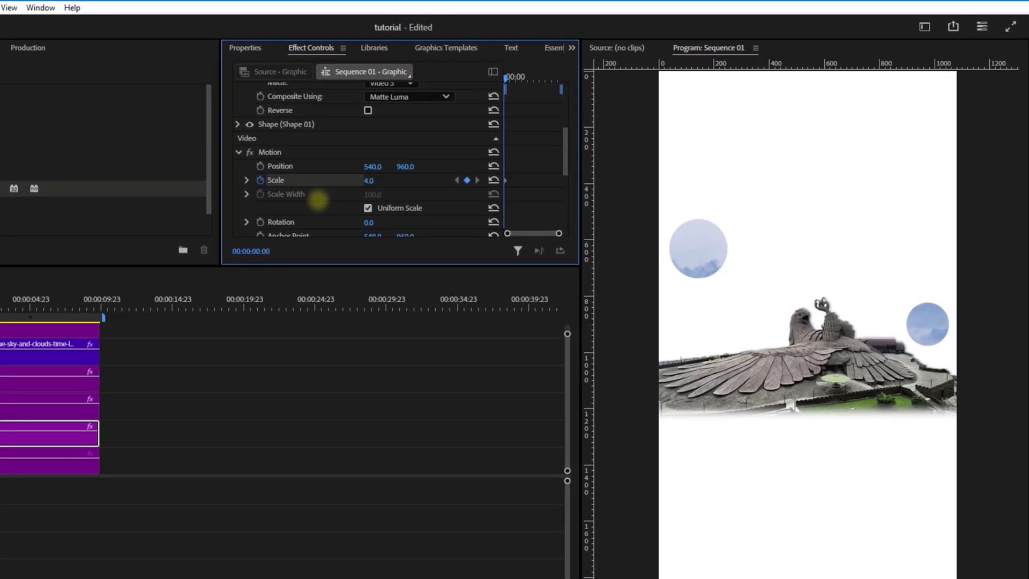
left_click_drag(318, 199, 316, 201)
left_click_drag(62, 279, 76, 277)
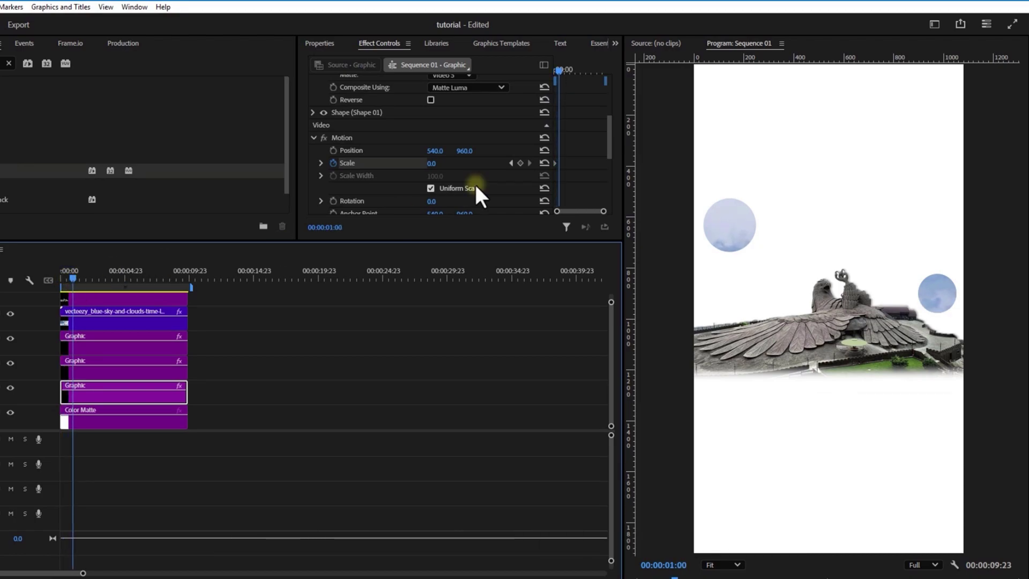
left_click_drag(433, 163, 500, 161)
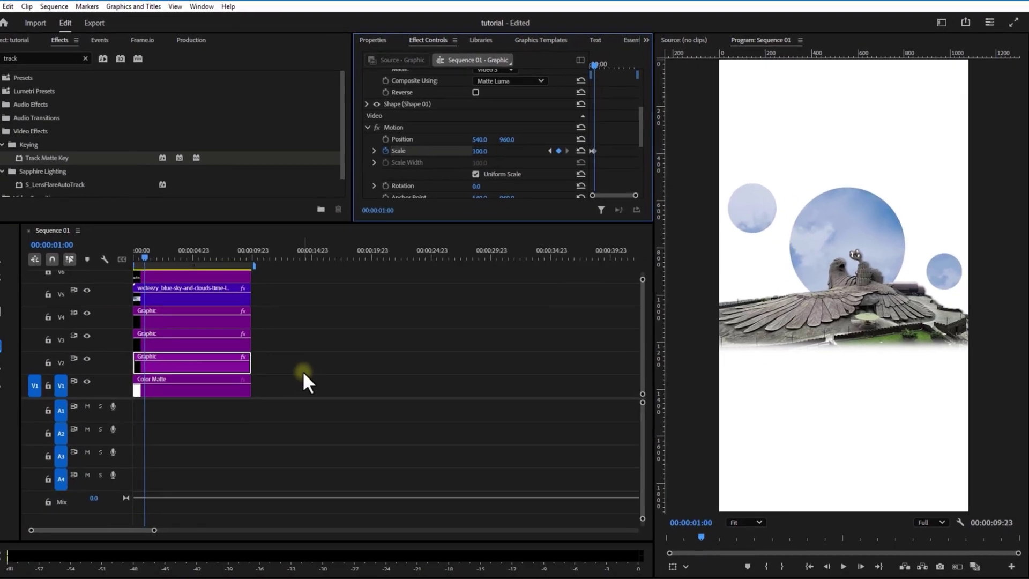
- Set both of the big circle's scale keyframes to Continuous Bezier interpolation
left_click_drag(642, 191, 635, 192)
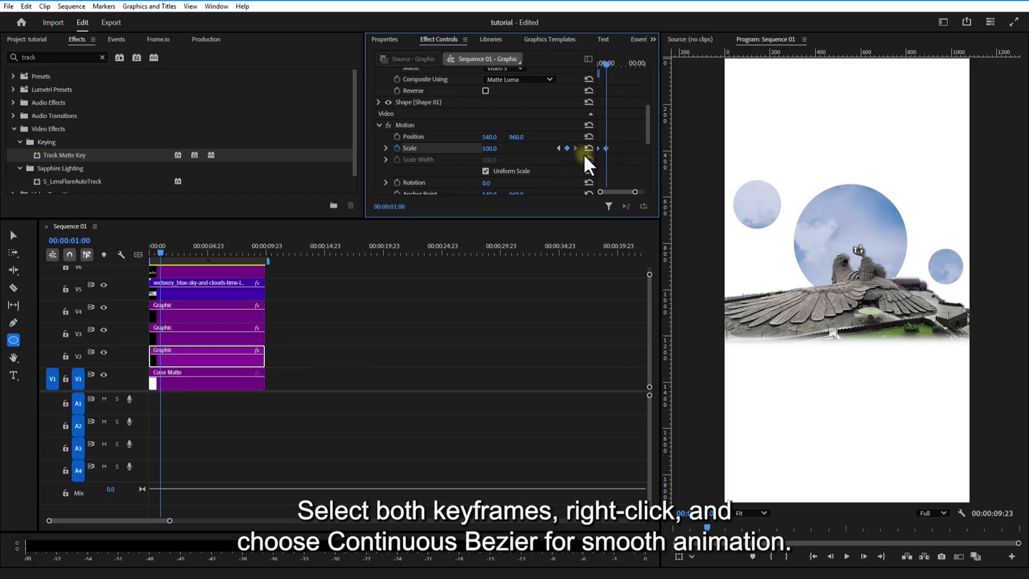
right_click(607, 149)
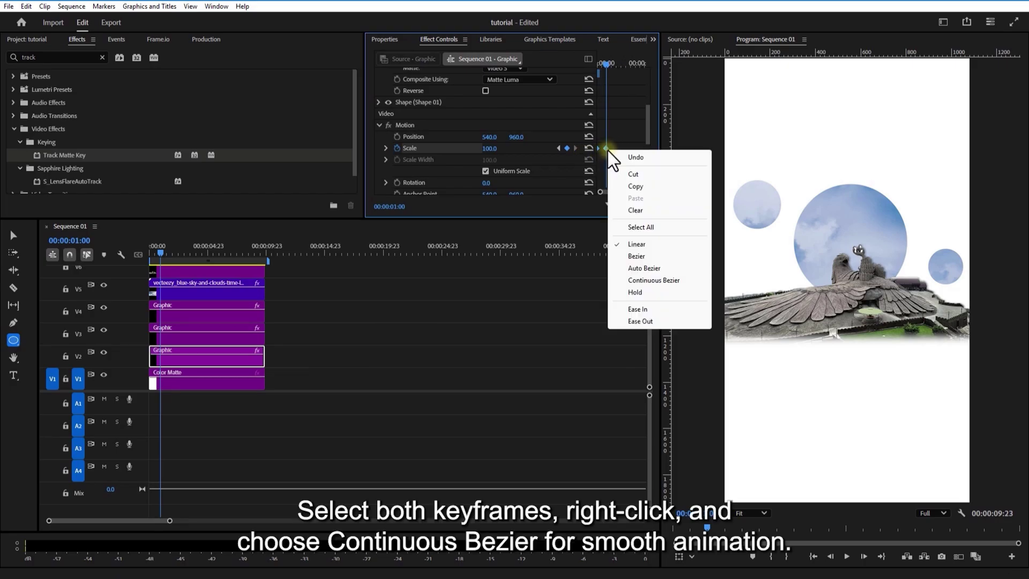
left_click(637, 282)
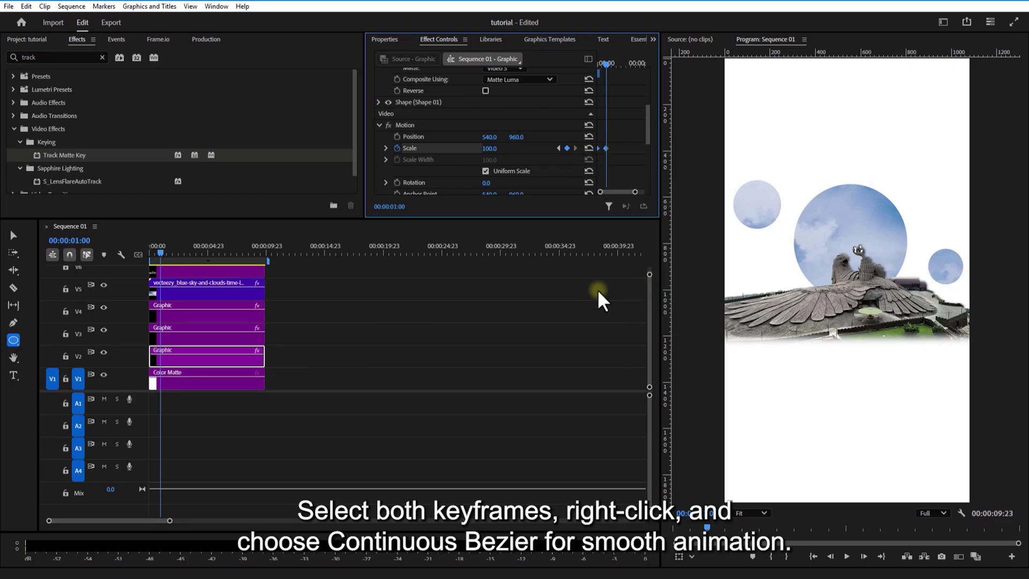
- Play the sequence from the start through the first second to check the big circle's scale animation
left_click(151, 253)
left_click(150, 253)
left_click(847, 557)
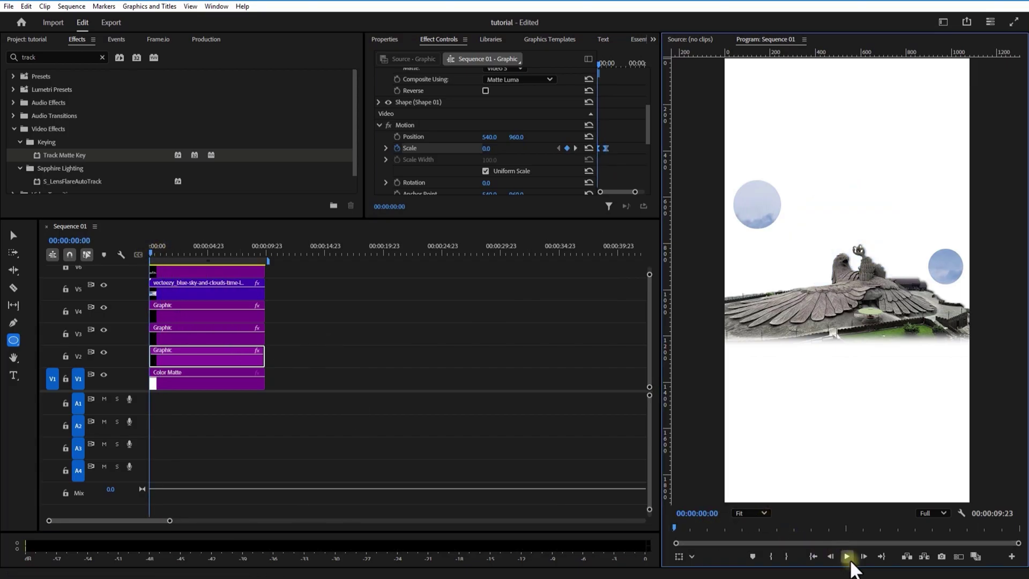
left_click(847, 556)
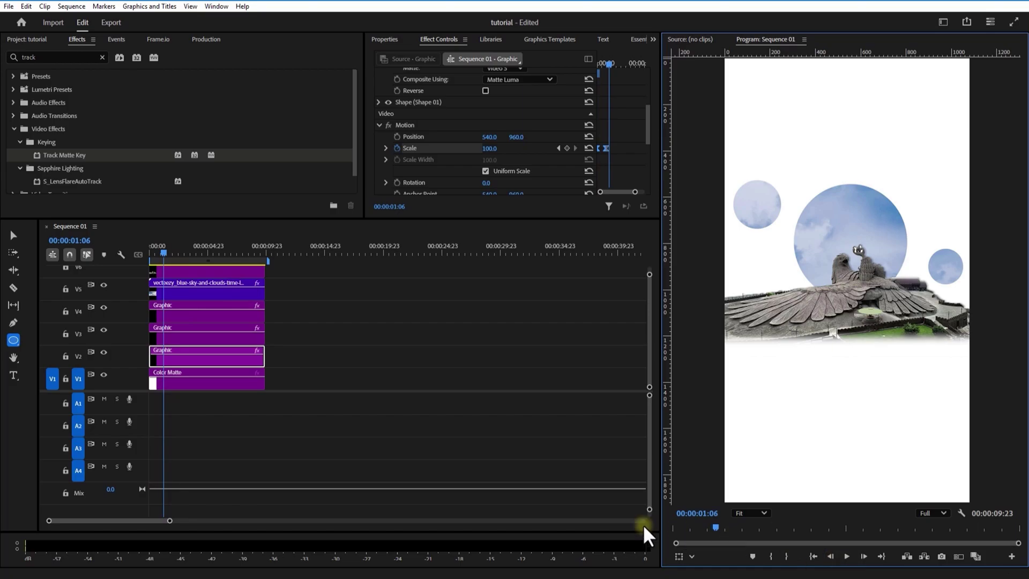
- Keyframe the V3 circle's Vector Motion position so it slides in from -163, 760 at 00:00:00:15 to inside the frame's left edge
left_click_drag(162, 251, 160, 255)
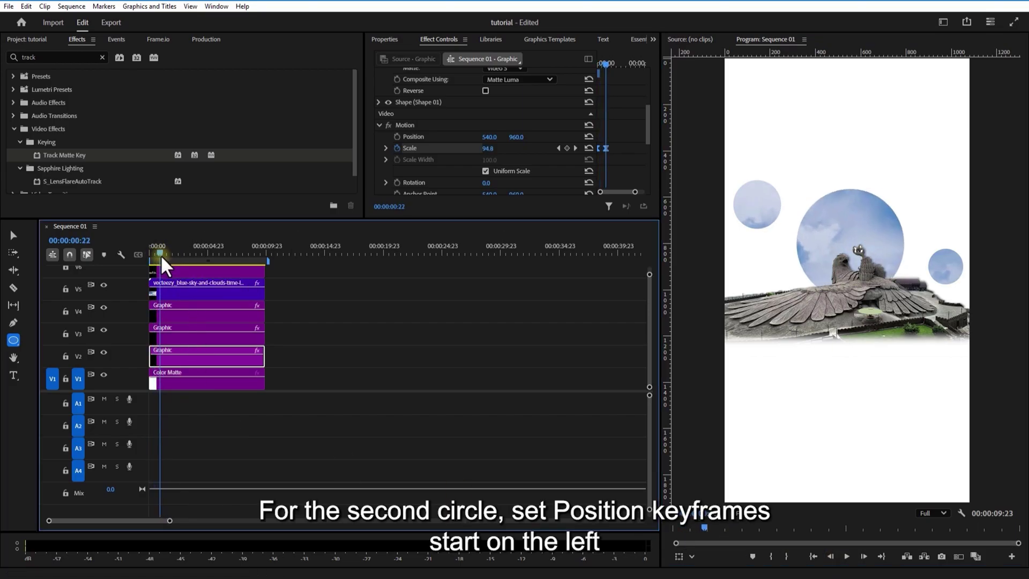
left_click(166, 337)
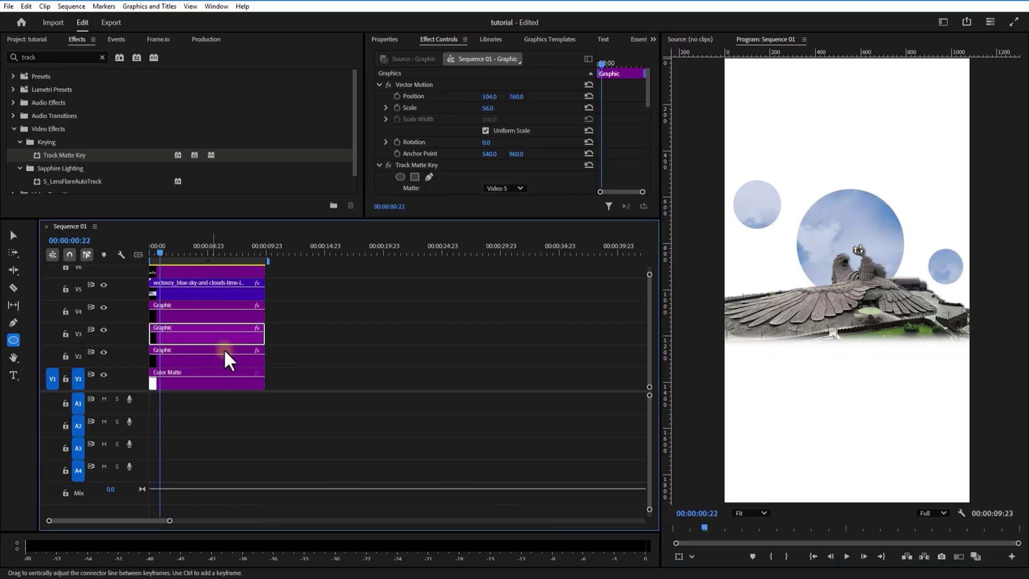
left_click(397, 95)
left_click_drag(486, 96, 349, 113)
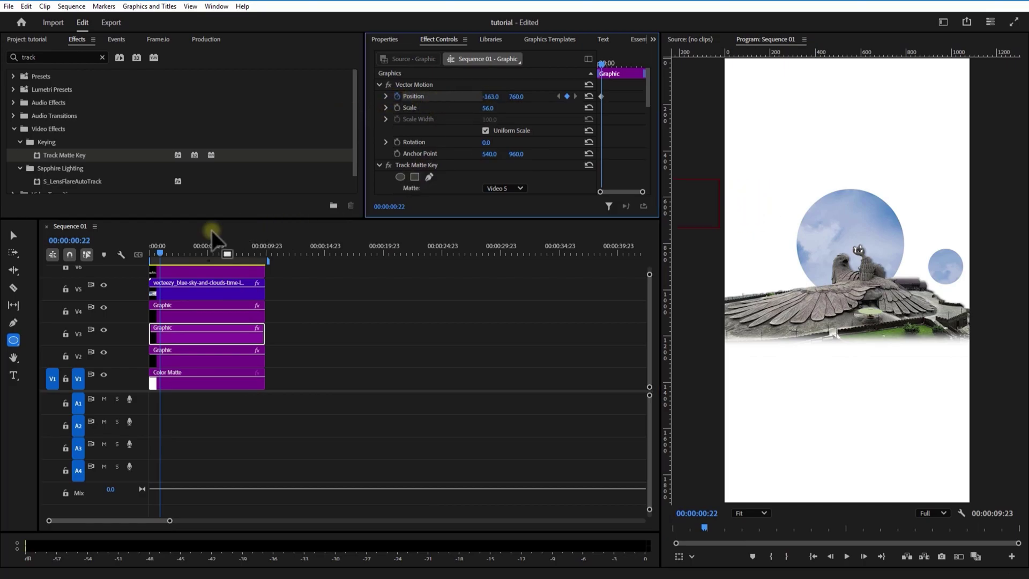
left_click_drag(159, 248, 140, 249)
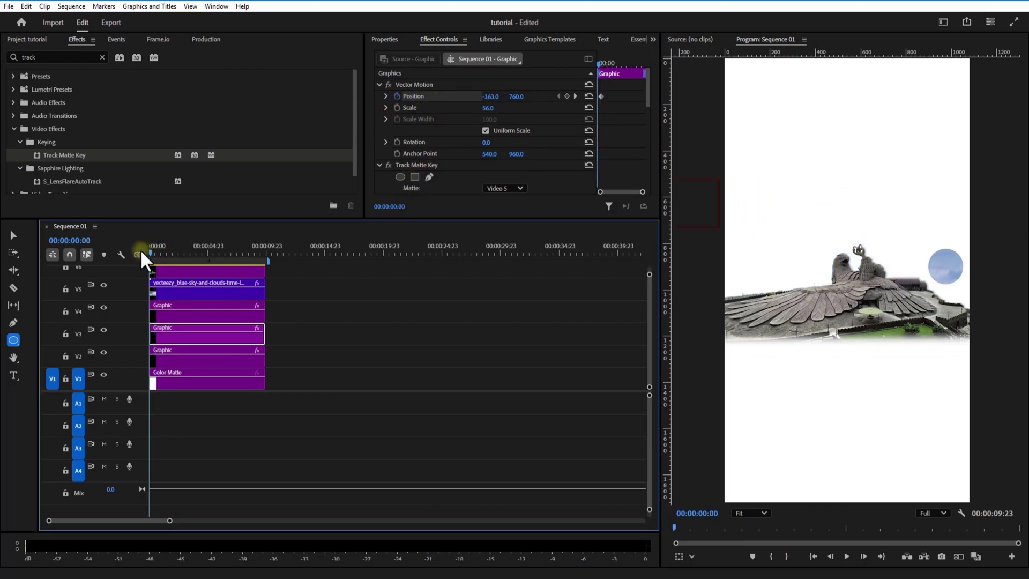
left_click_drag(152, 251, 157, 248)
left_click(598, 96)
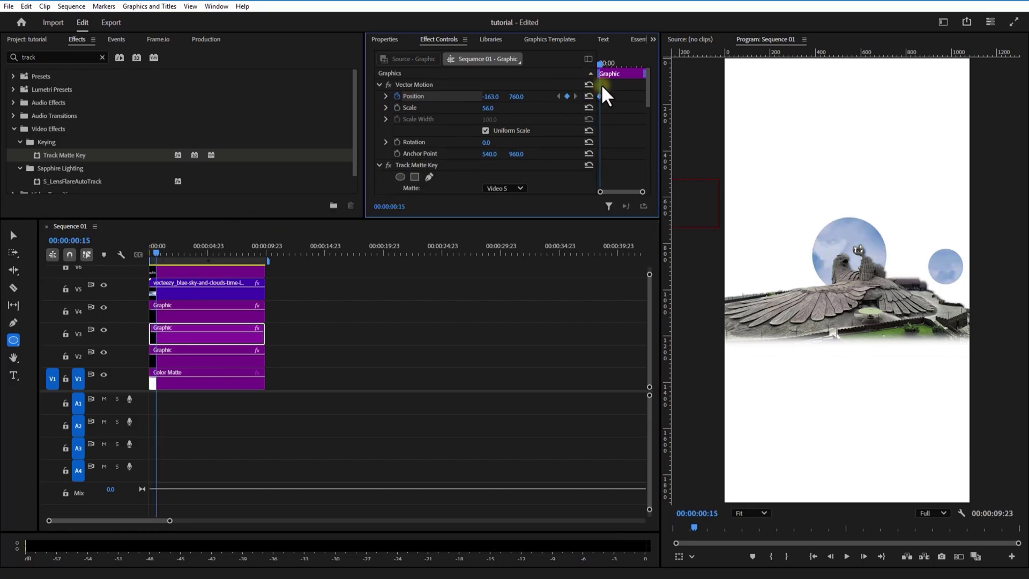
left_click_drag(600, 66, 604, 66)
left_click_drag(491, 96, 643, 96)
- Keyframe the V4 circle's Vector Motion position from 1284, 994 at the sequence start to 943, 994 at 00:00:01:10
left_click(183, 311)
left_click(157, 250)
left_click(397, 97)
left_click_drag(489, 97, 666, 97)
left_click_drag(150, 253, 166, 249)
left_click_drag(488, 95, 310, 133)
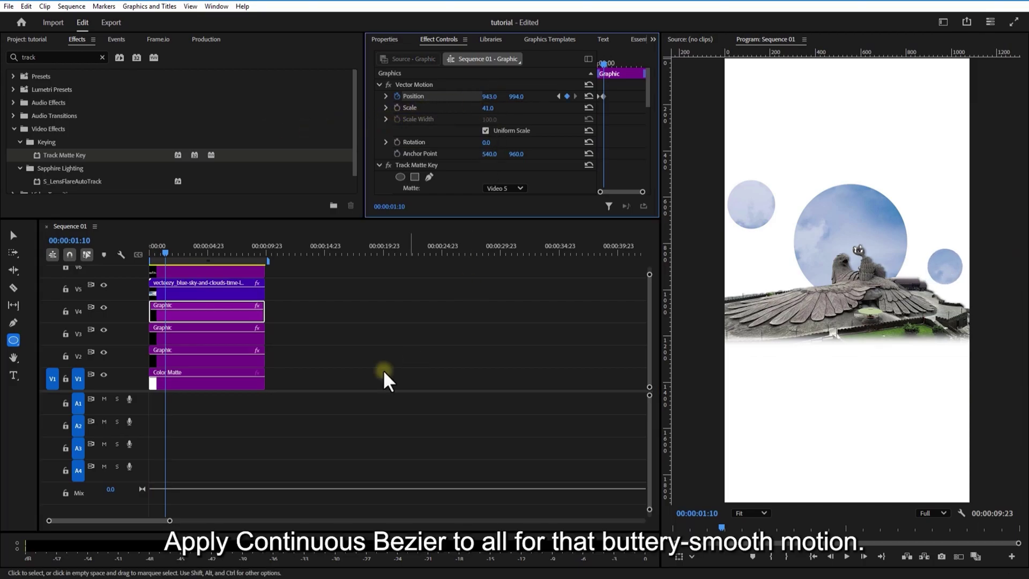
- Set the V3 circle's position keyframes to Continuous Bezier temporal interpolation
left_click(181, 329)
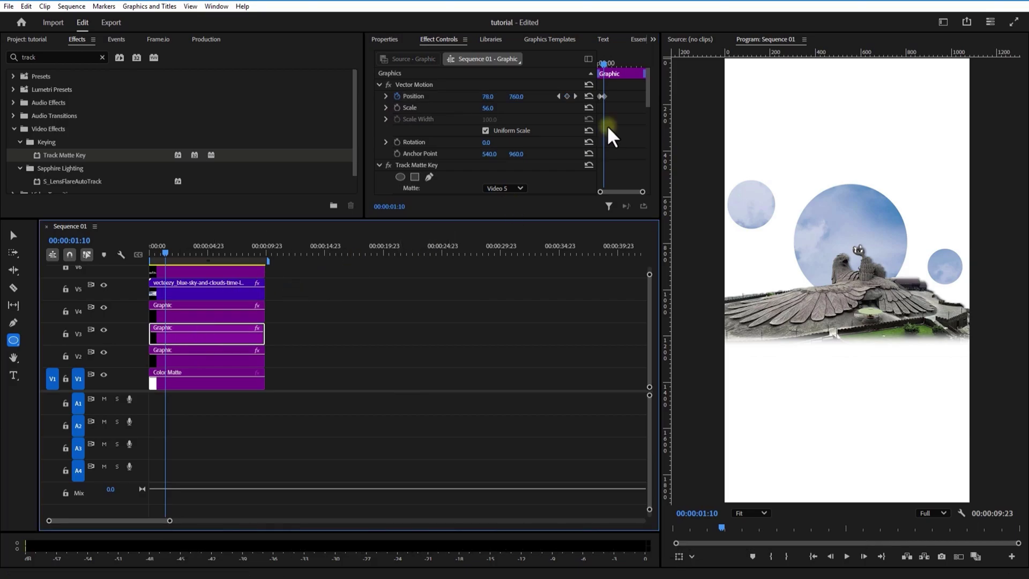
right_click(603, 95)
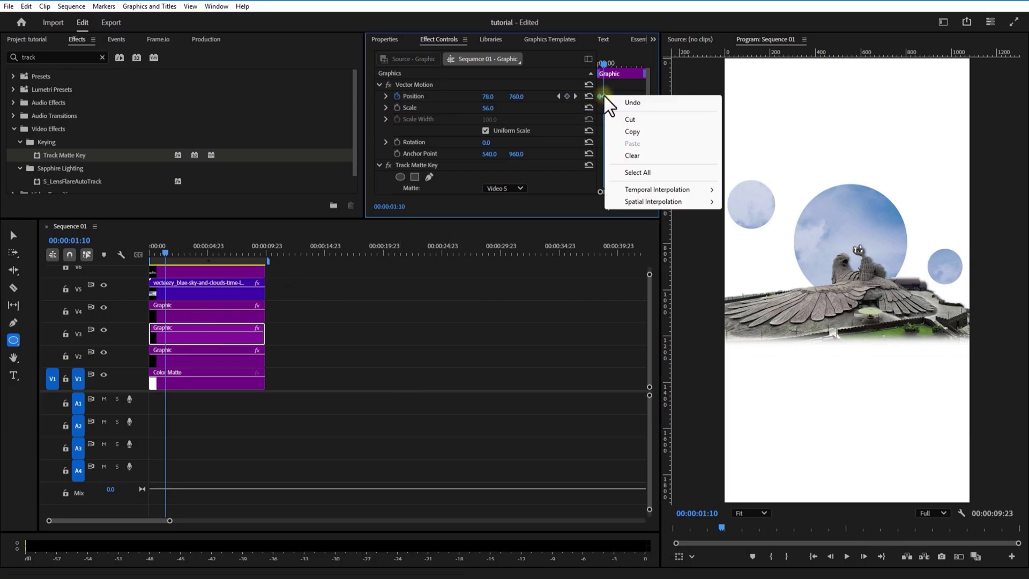
mouse_move(649, 189)
left_click(750, 225)
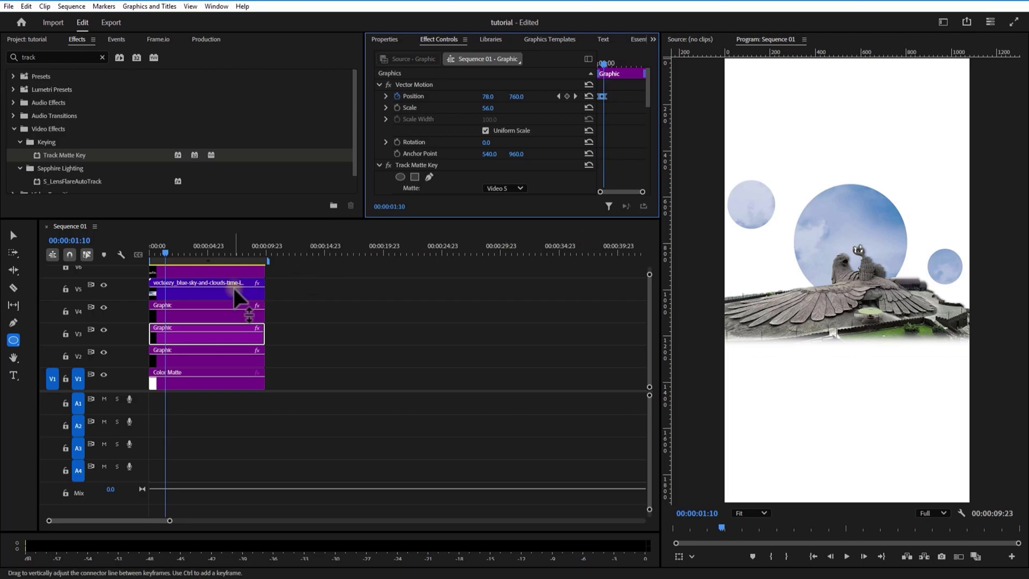
- Set the V4 circle's position keyframes to Continuous Bezier temporal interpolation and play the sequence from the start
left_click(197, 315)
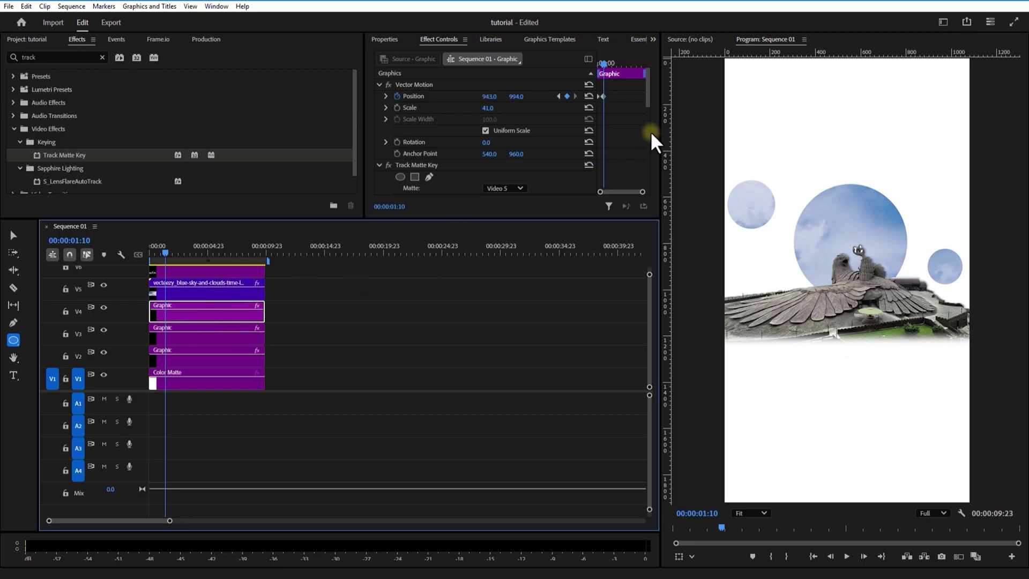
right_click(603, 95)
mouse_move(646, 190)
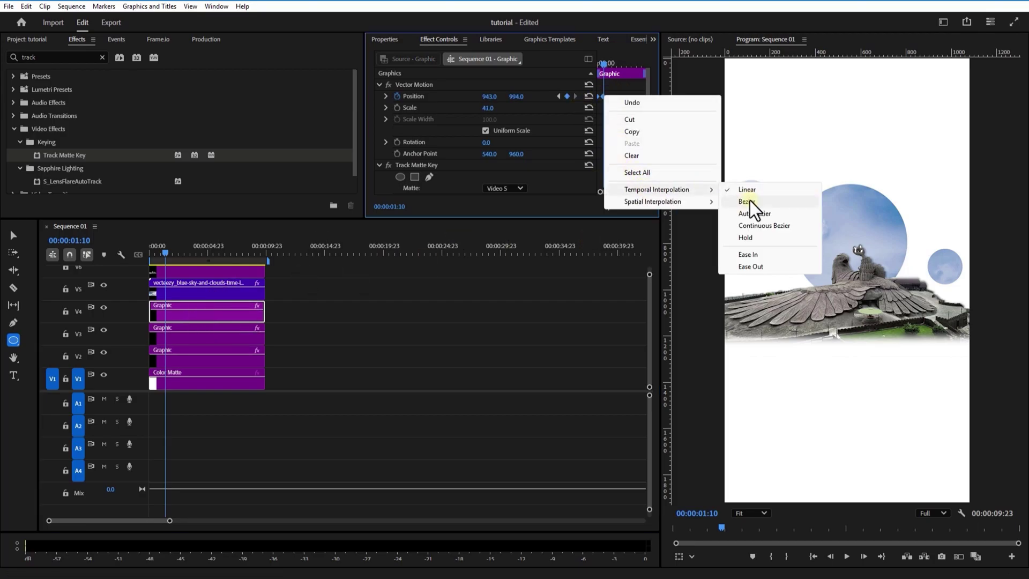
left_click(756, 228)
left_click_drag(168, 249, 151, 250)
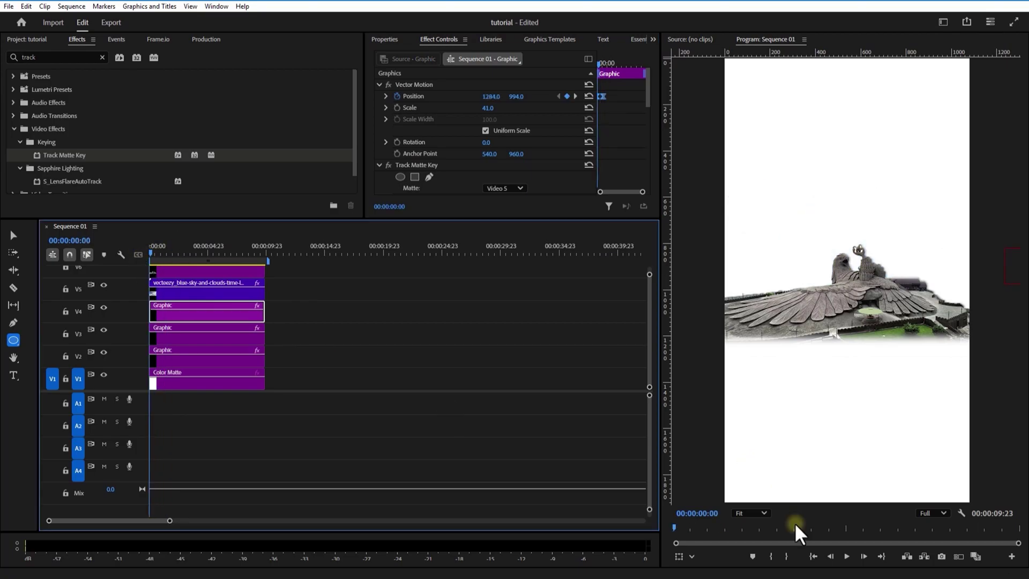
left_click(847, 556)
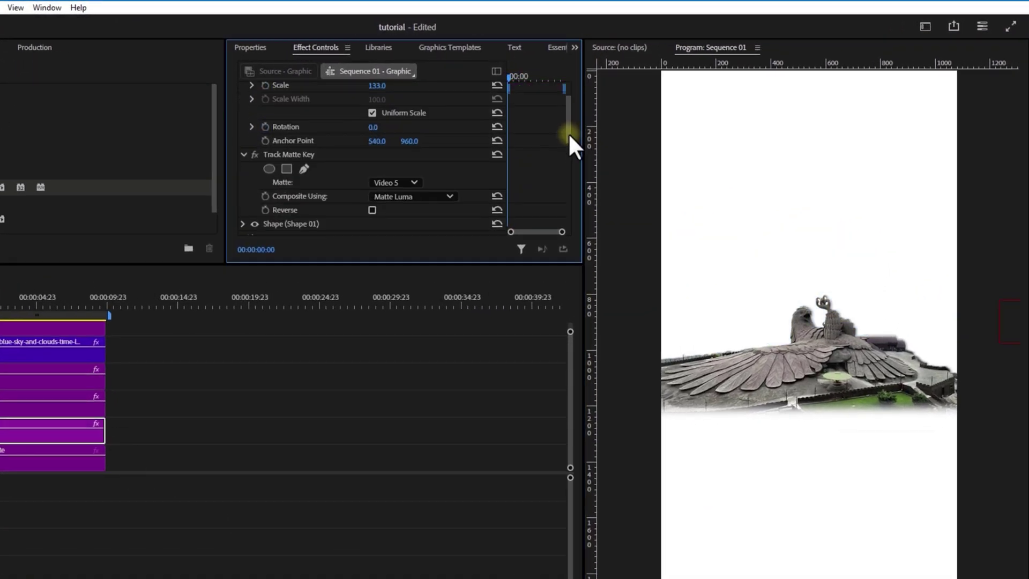
- Reshape the big V2 circle's Motion scale velocity graph into an early peak that eases out toward the second keyframe
left_click_drag(568, 133, 573, 177)
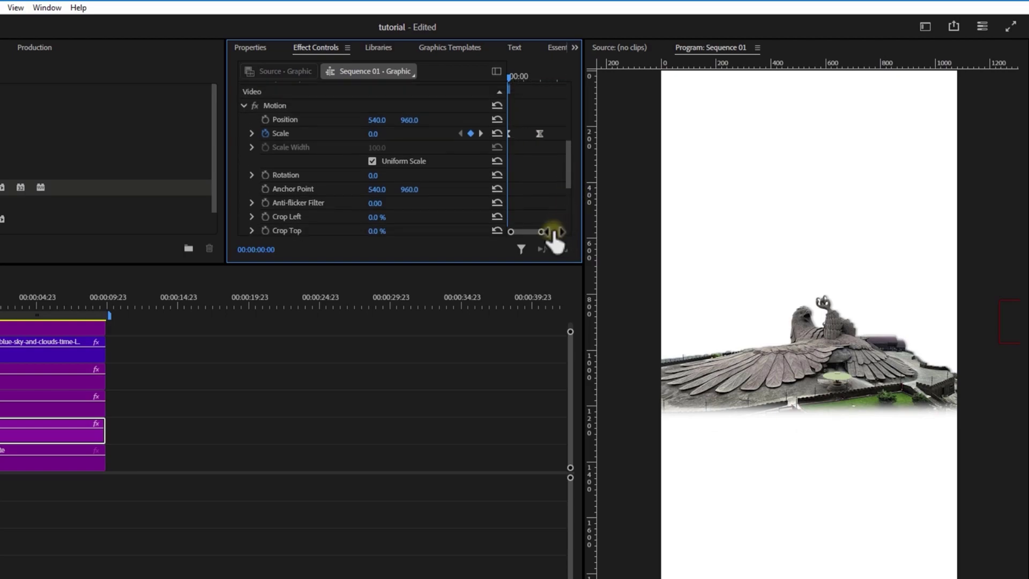
left_click(252, 133)
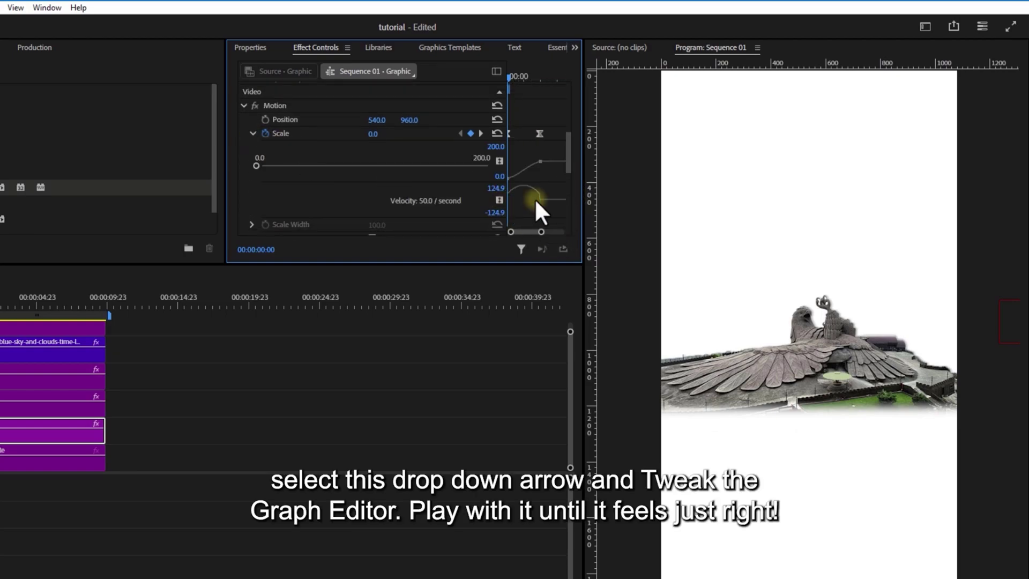
left_click_drag(554, 151, 510, 215)
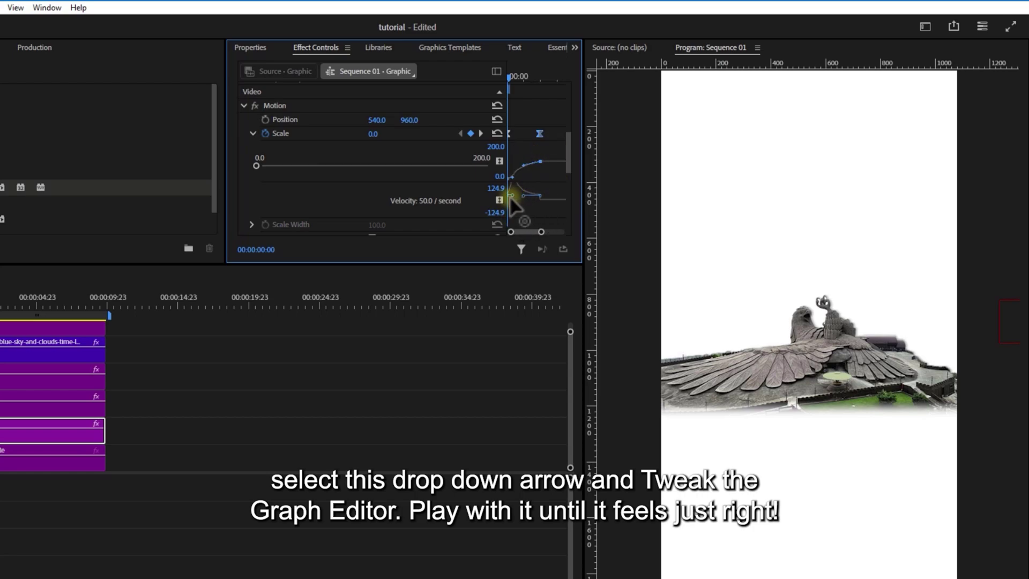
left_click_drag(511, 197, 522, 194)
- Play the opening second of the sequence twice to check the big circle's eased scale animation
left_click(830, 571)
key("space")
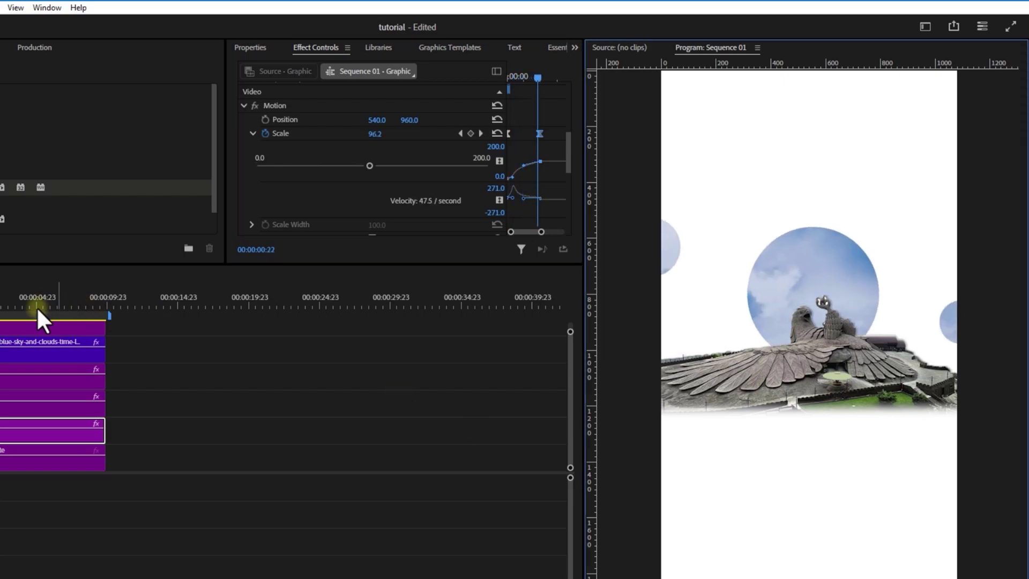
left_click(1, 305)
key("space")
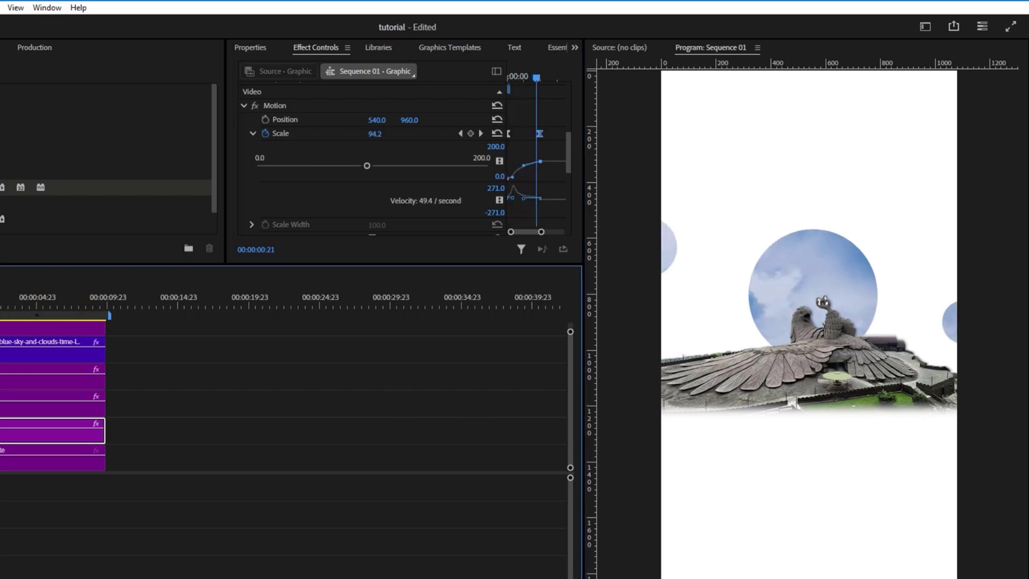
- Reshape the V3 circle's position velocity graph into a sharp early peak with a long ease-out to the end keyframe
left_click(5, 404)
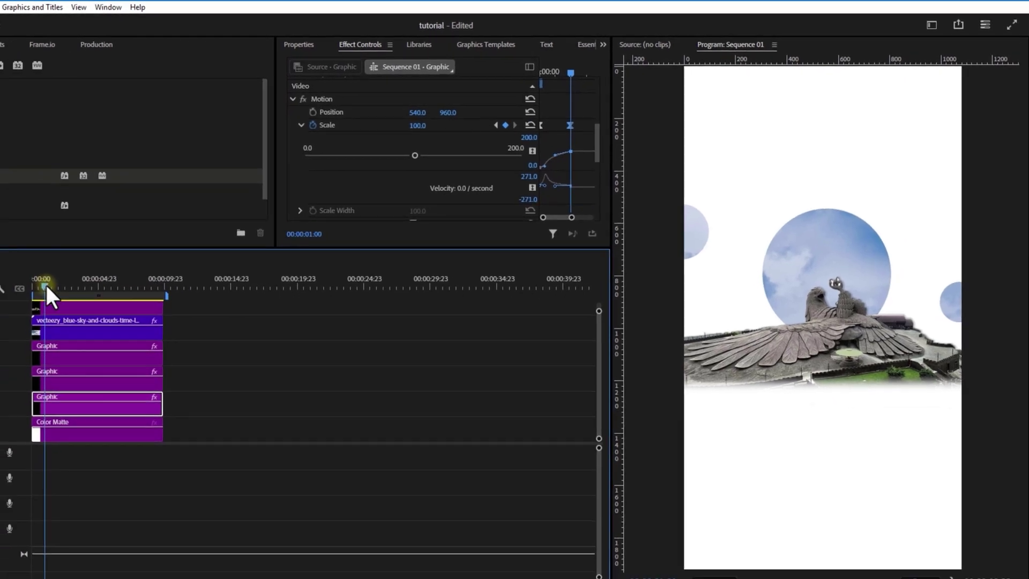
left_click_drag(592, 217, 577, 216)
left_click_drag(585, 97, 549, 122)
left_click(301, 109)
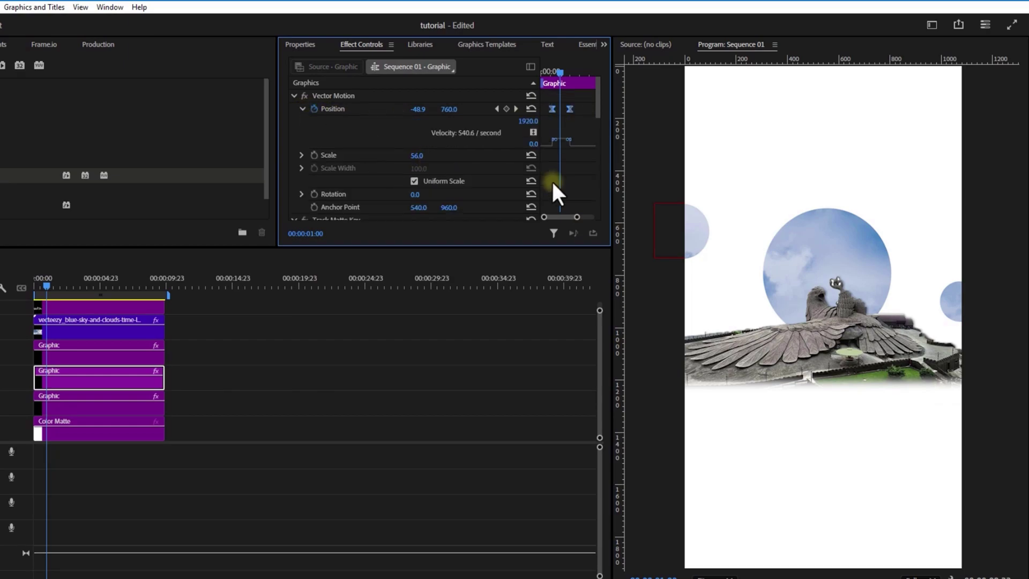
left_click_drag(544, 217, 545, 218)
mouse_move(559, 141)
left_mouse_down()
mouse_move(590, 139)
mouse_move(577, 147)
left_mouse_up()
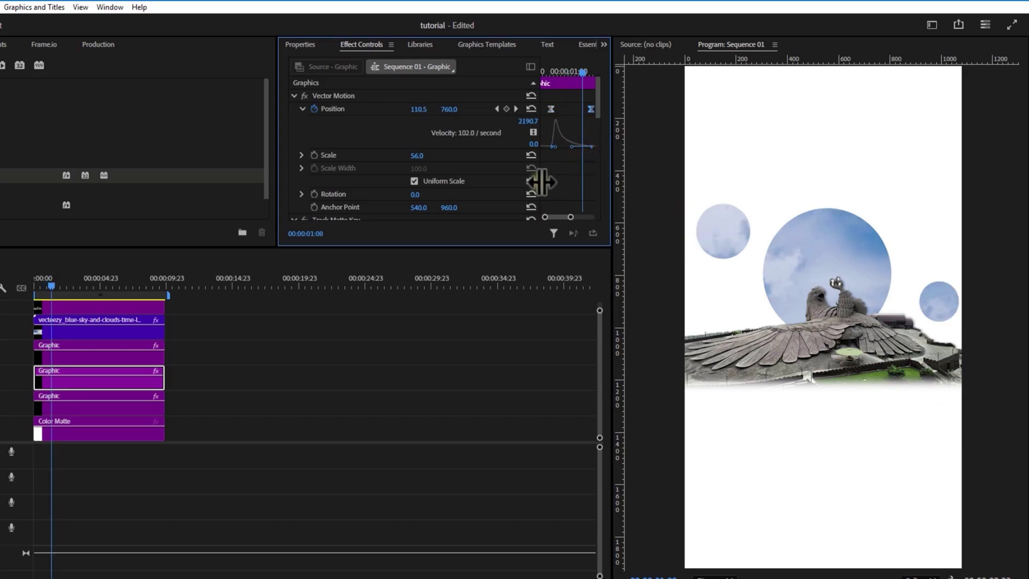
- Give the V4 circle's position velocity graph an early peak with a long ease-out, and play the sequence from the start
left_click(66, 351)
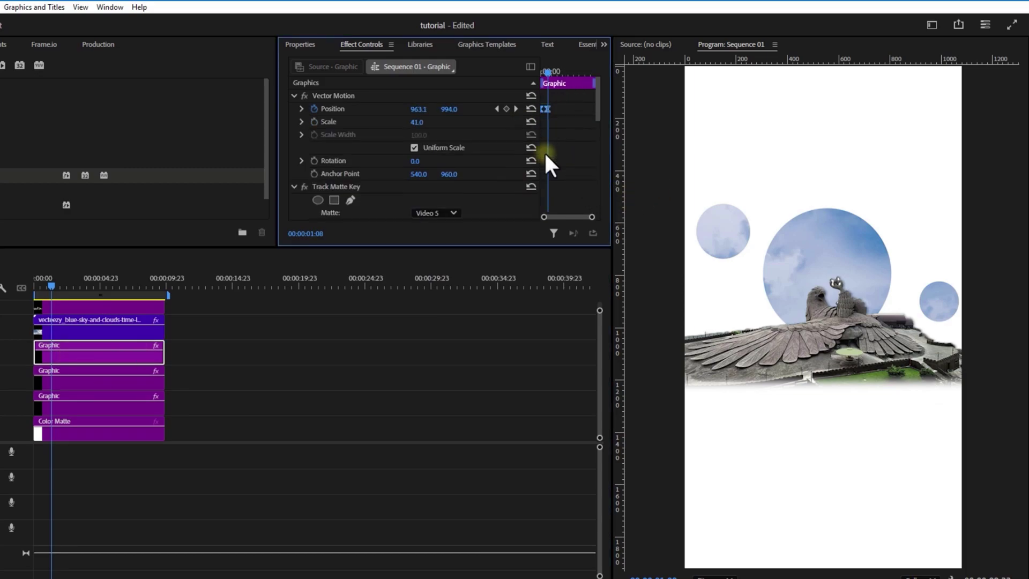
left_click_drag(592, 217, 555, 212)
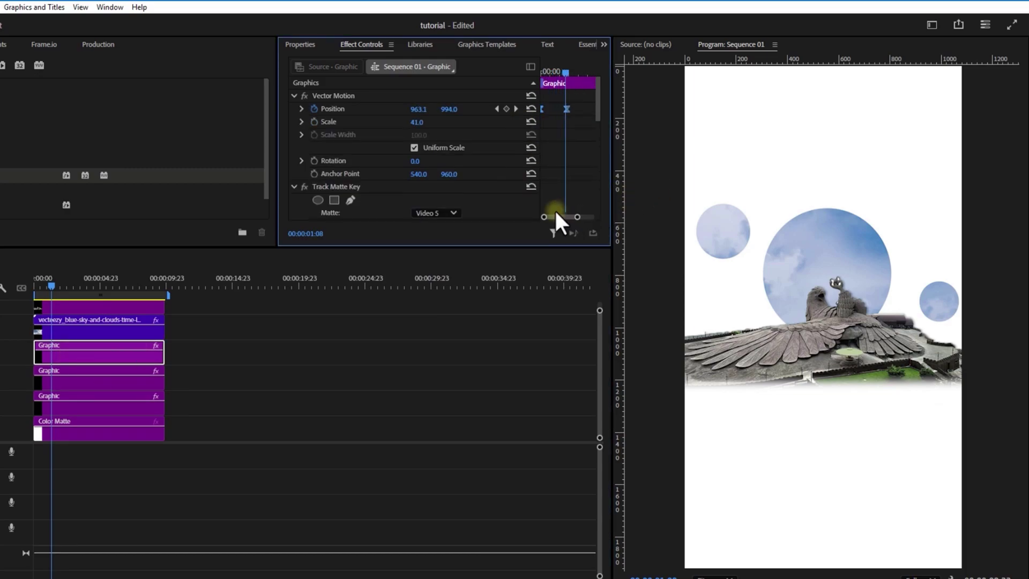
left_click(301, 109)
left_click_drag(563, 143, 546, 142)
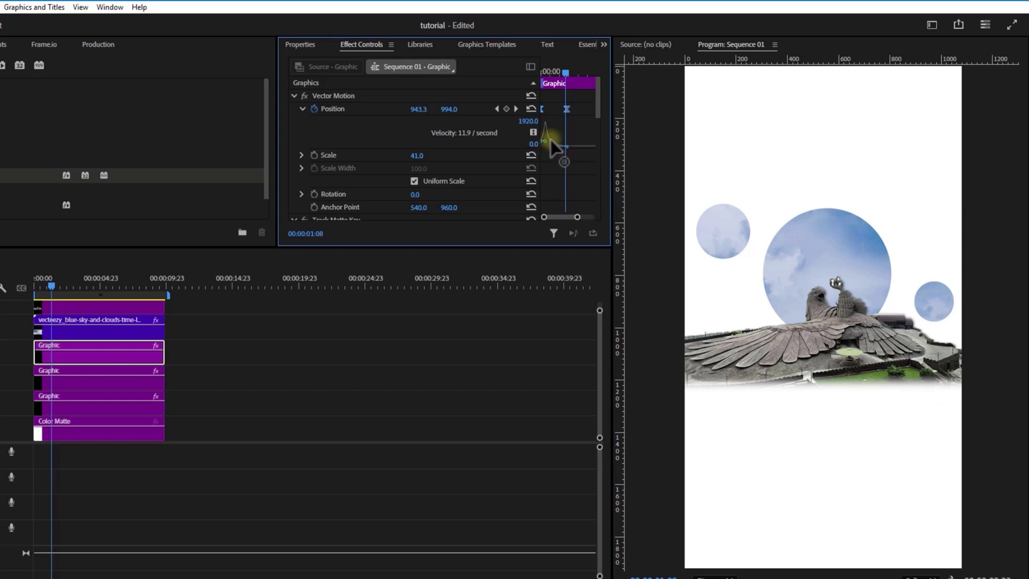
left_click_drag(545, 142, 546, 150)
left_click_drag(50, 287, 35, 287)
key("space")
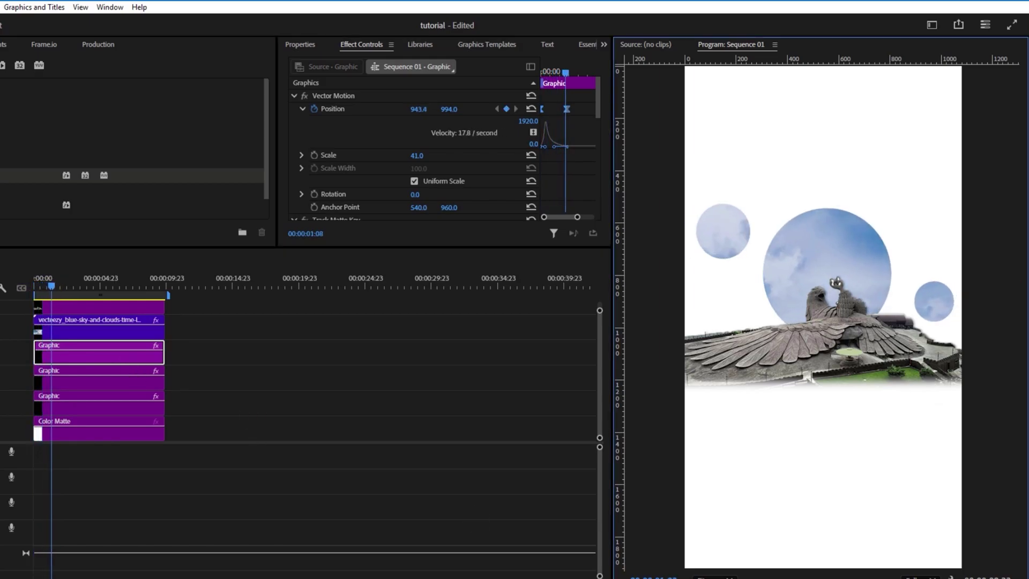
- Place the playhead at 00:00:02:18 and open the Premiere Composer extension
left_click(70, 286)
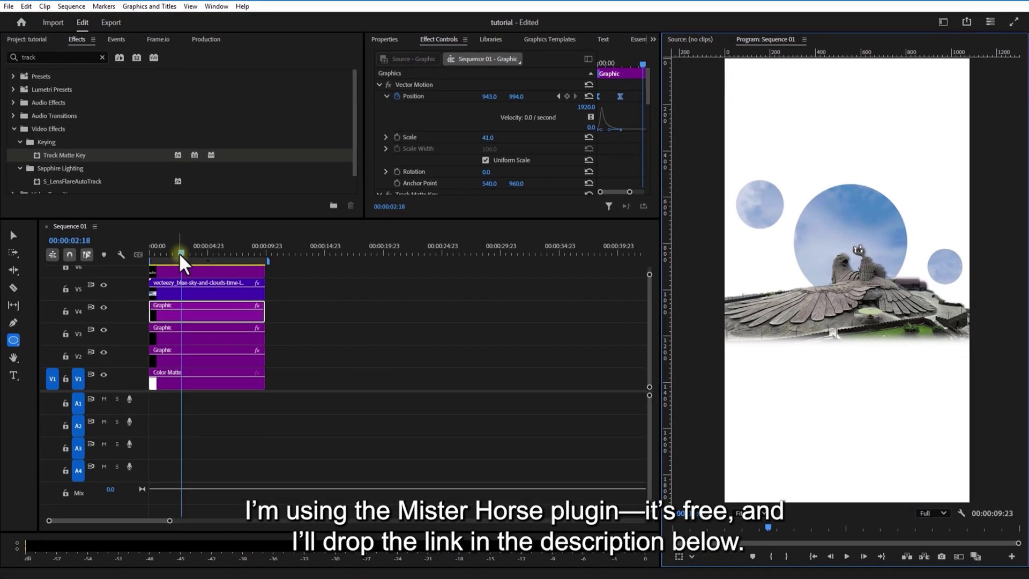
left_click(178, 252)
left_click(220, 10)
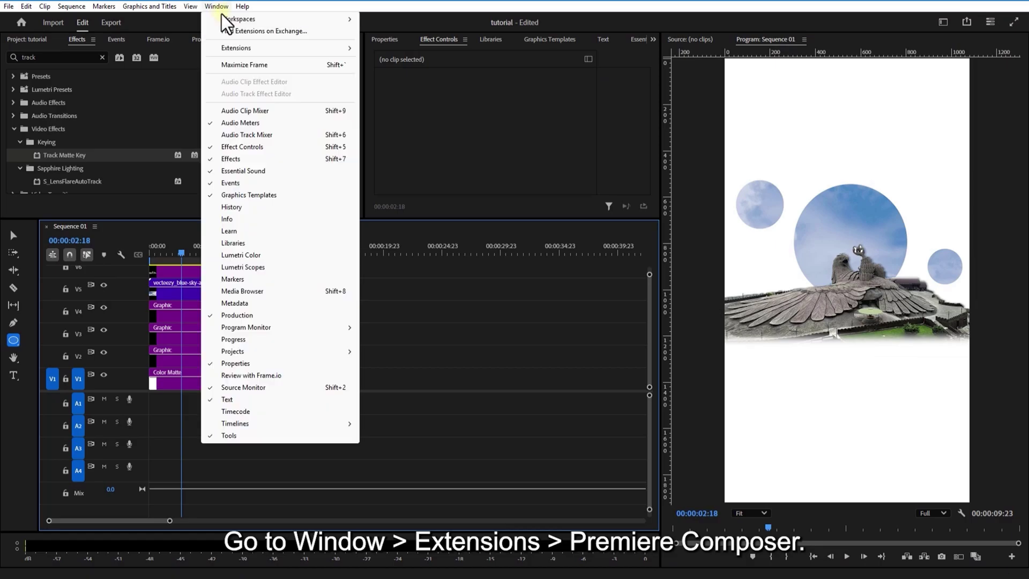
mouse_move(265, 53)
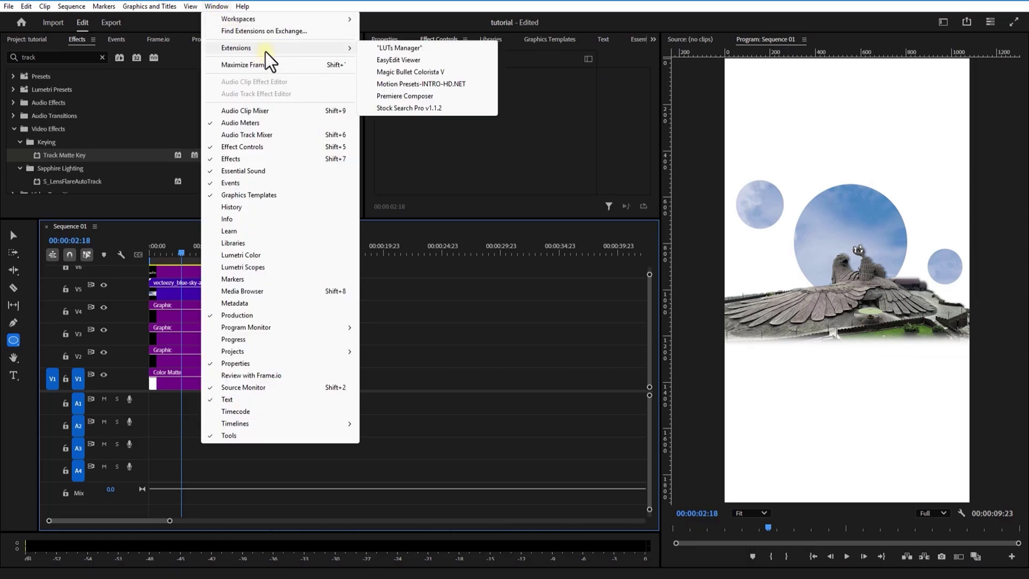
left_click(422, 95)
- Add the Decode & Fade Characters Separately text preset from the Starter Pack's Text Presets to the sequence
left_click(284, 166)
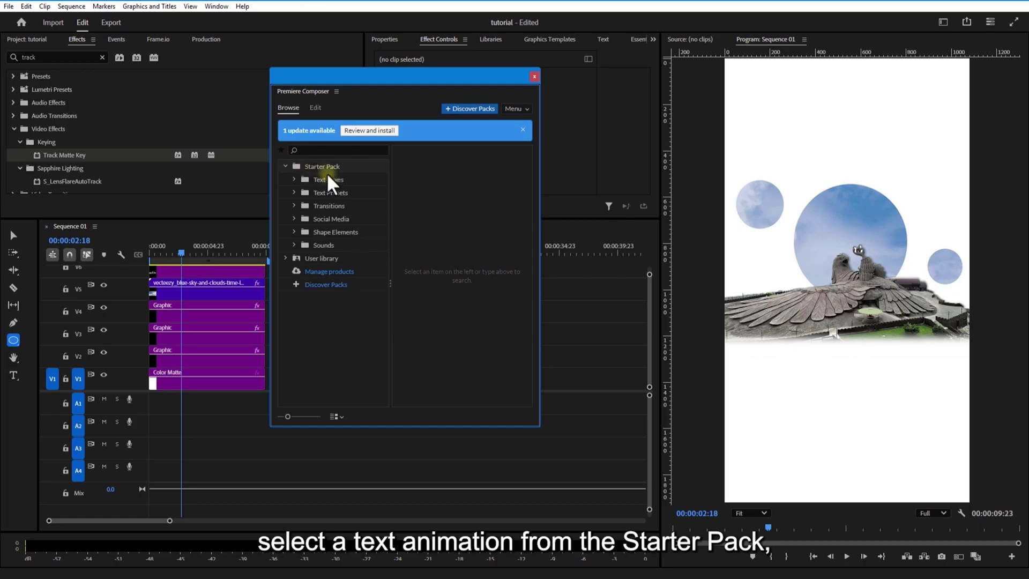
left_click(330, 192)
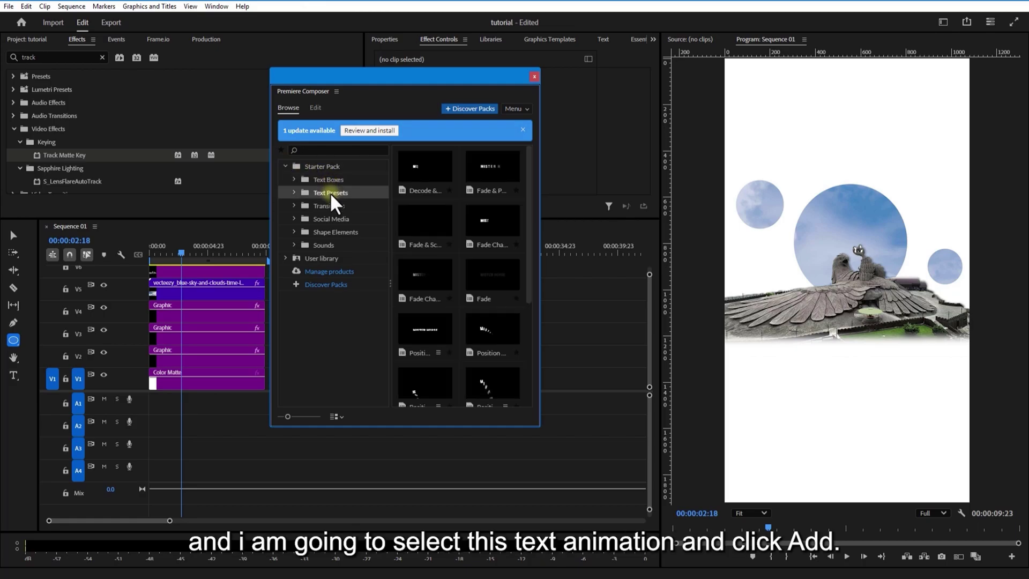
left_click(428, 159)
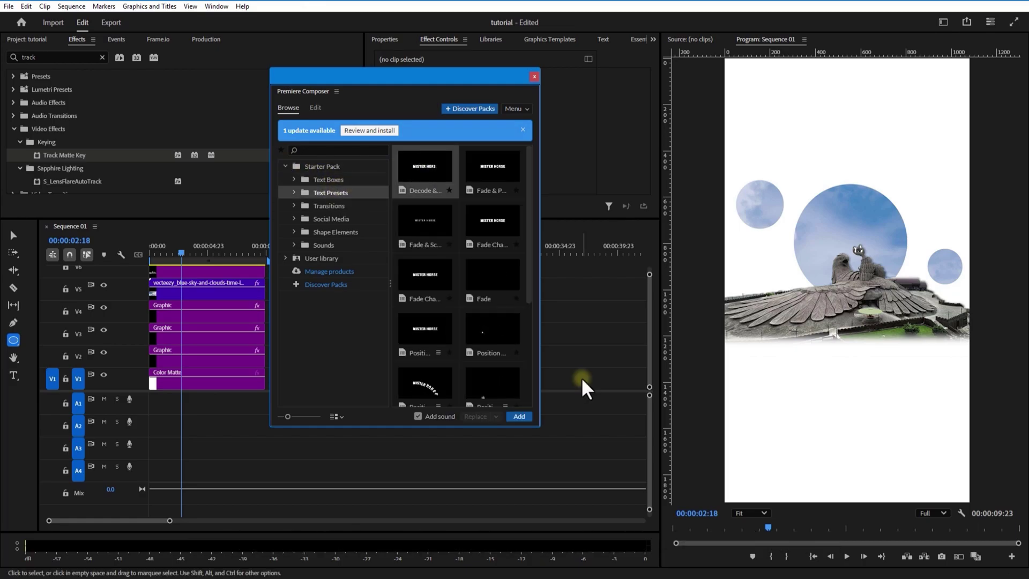
left_click(519, 416)
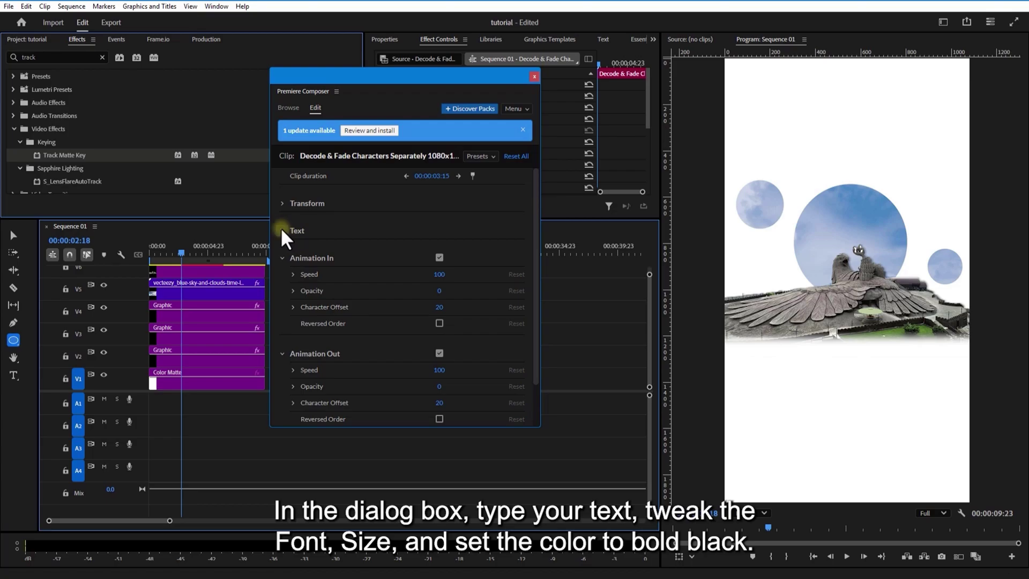
- Replace the text preset's placeholder wording with JATAYU ROCK
left_click(282, 230)
triple_click(341, 259)
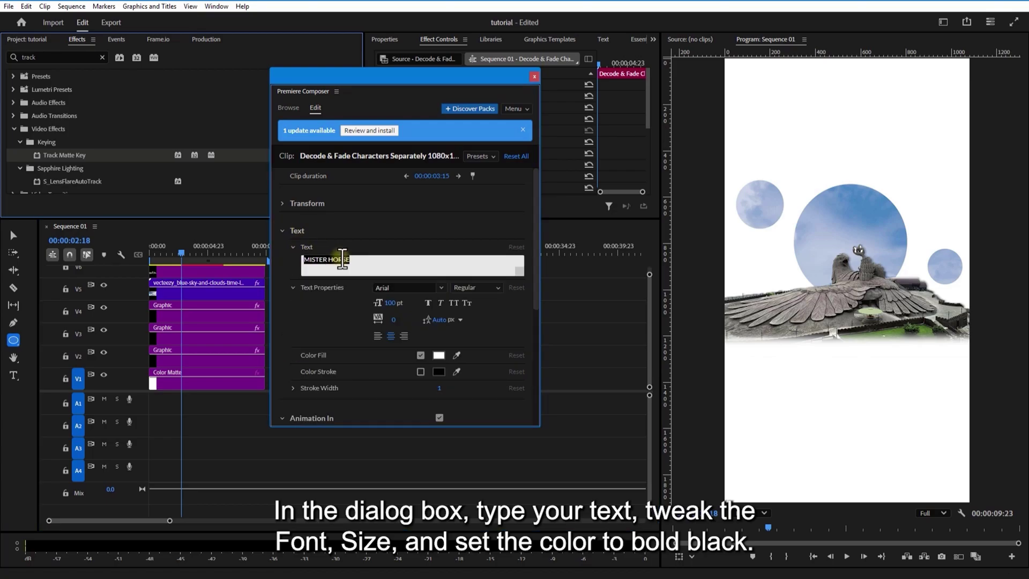
key("BackSpace")
type("JATAYU ROCK")
- Set the JATAYU ROCK title's font to Poppins SemiBold and close the Premiere Composer extension
left_click(411, 287)
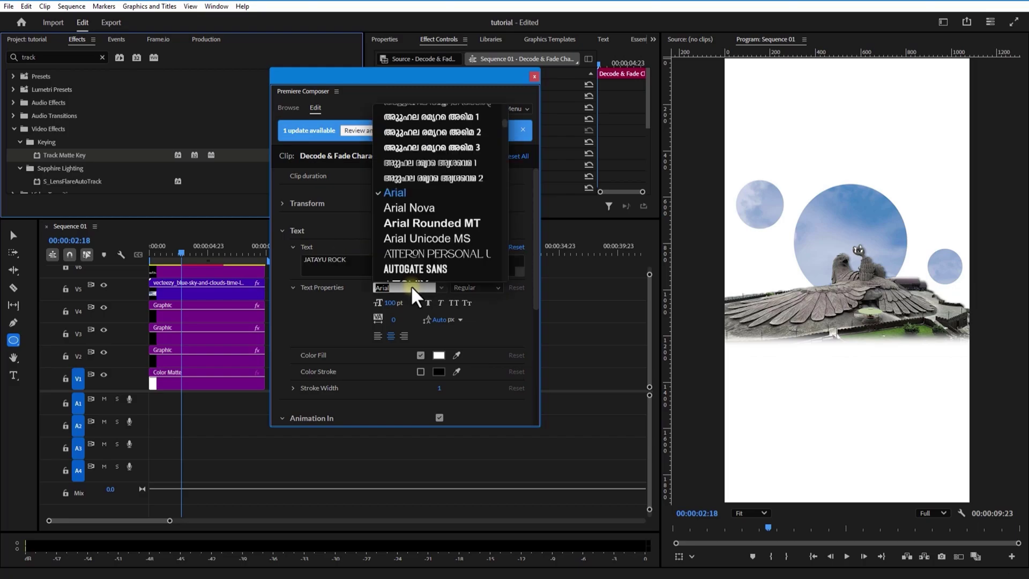
type("POPP")
left_click(416, 300)
left_click(462, 286)
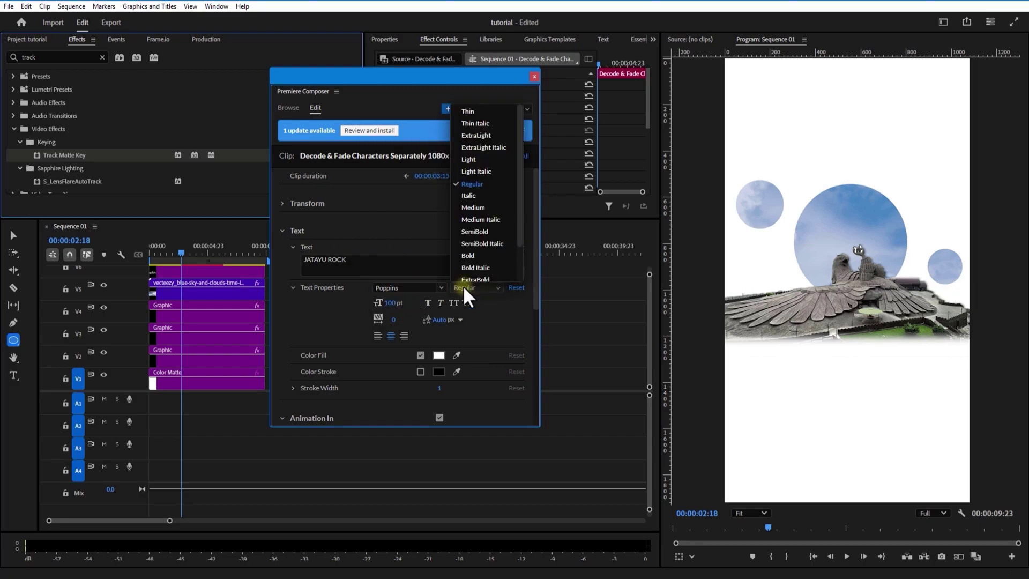
left_click(470, 230)
left_click(531, 76)
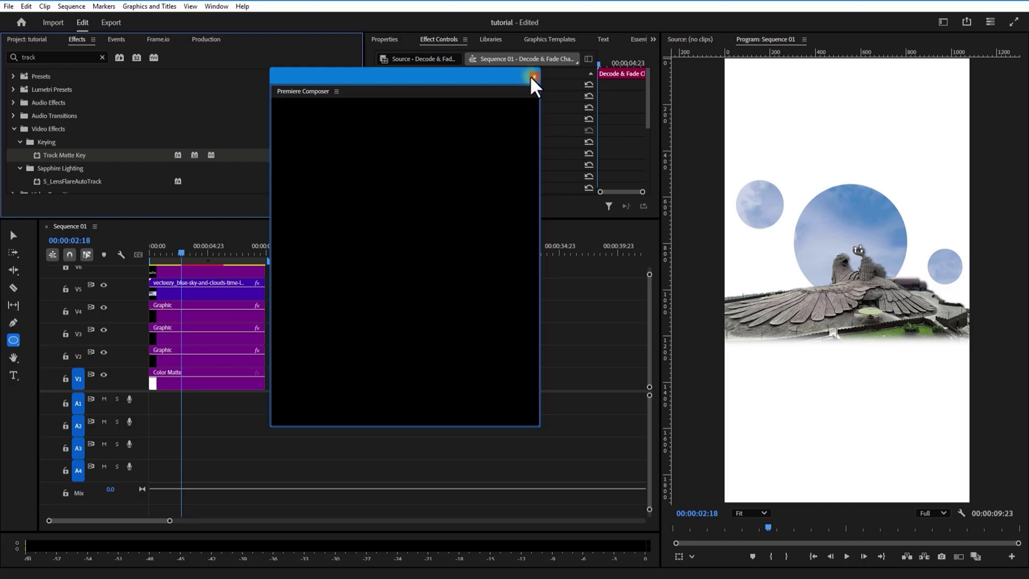
- Move the title clip on V7 to the start of the sequence and place the playhead at 00:00:01:10
left_click_drag(323, 171, 323, 164)
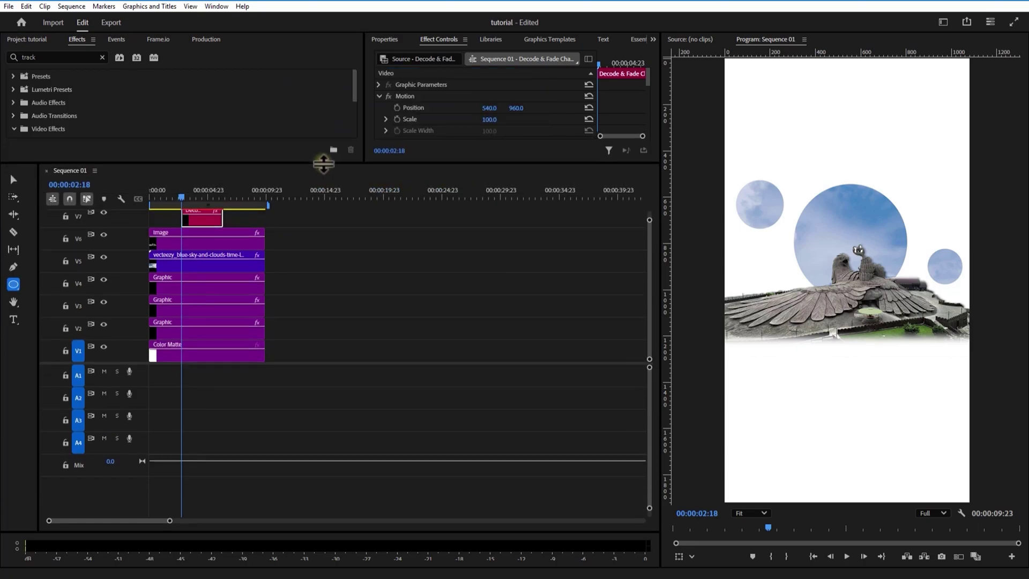
left_click_drag(217, 219, 184, 219)
left_click_drag(173, 200, 166, 202)
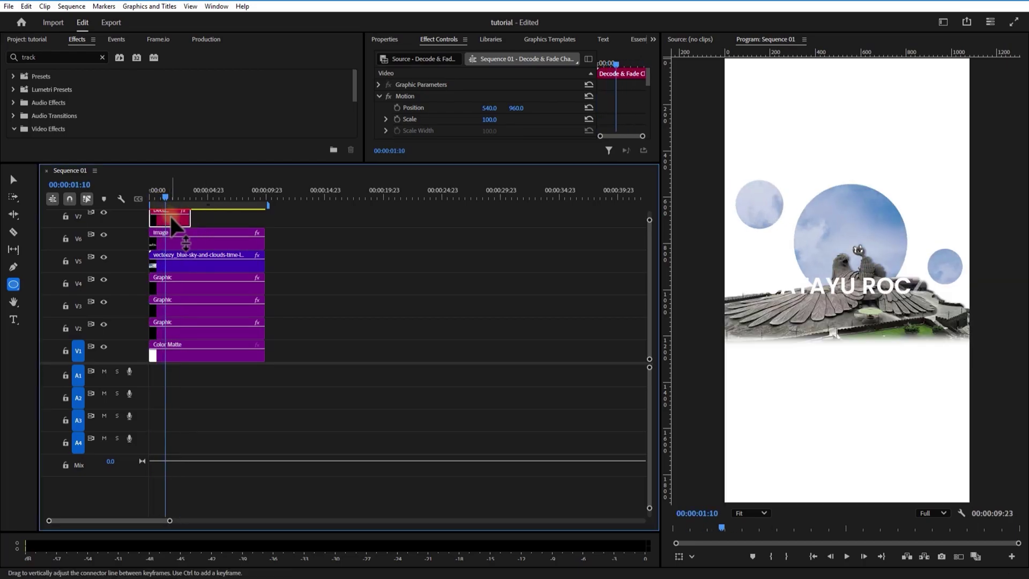
- Change the title's fill color to black (000000) in its template properties
left_click_drag(458, 164, 459, 234)
left_click(384, 39)
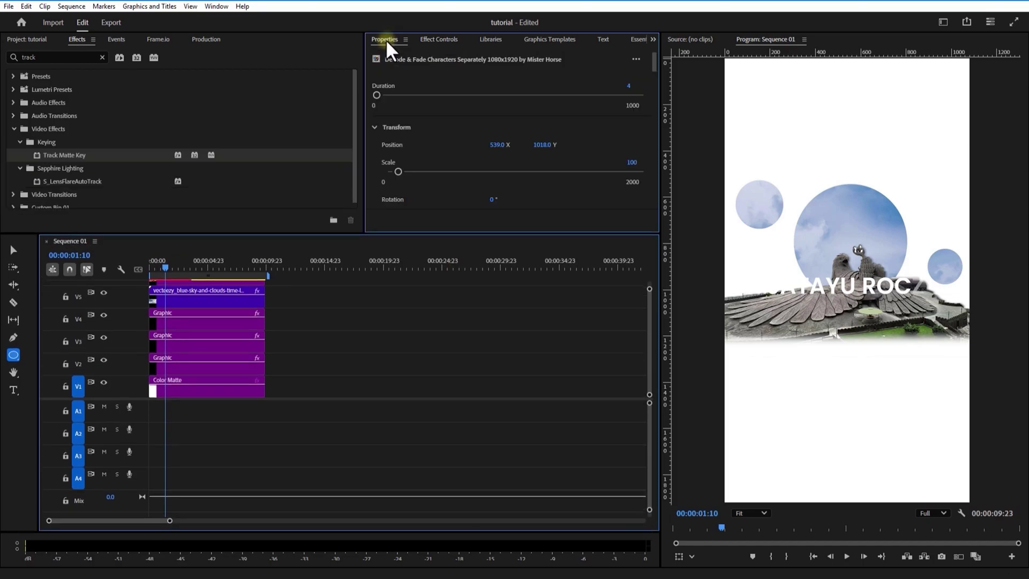
left_click(434, 40)
left_click_drag(644, 97, 611, 163)
left_click(384, 40)
mouse_move(654, 66)
left_mouse_down()
mouse_move(651, 105)
mouse_move(637, 114)
left_mouse_up()
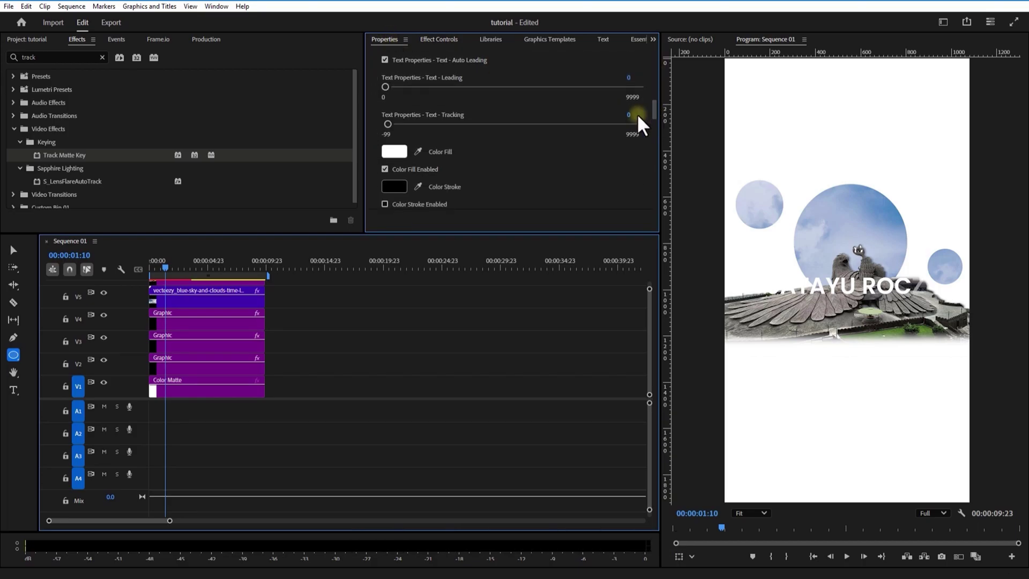
left_click(393, 150)
left_click_drag(399, 217, 383, 206)
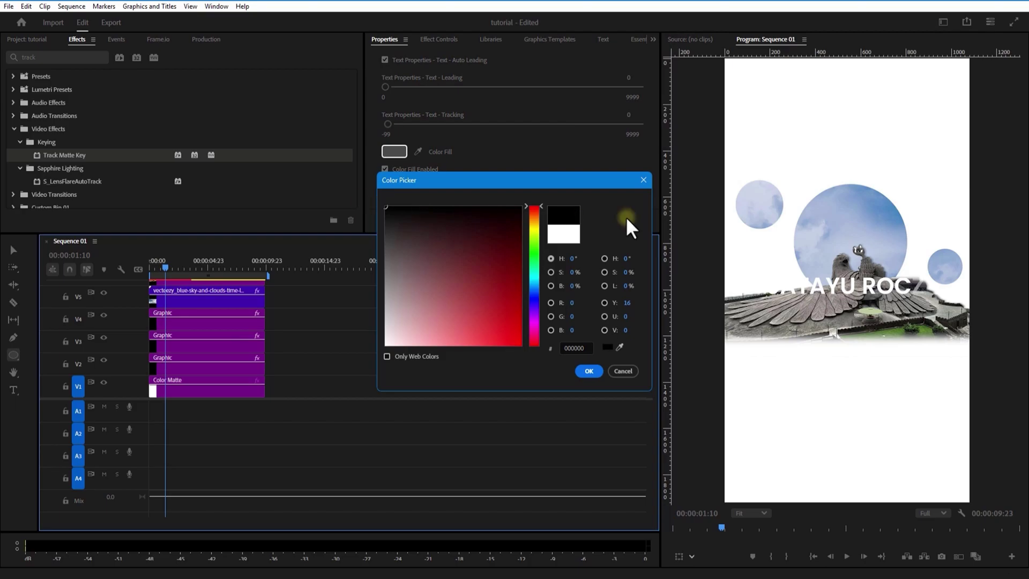
left_click(599, 364)
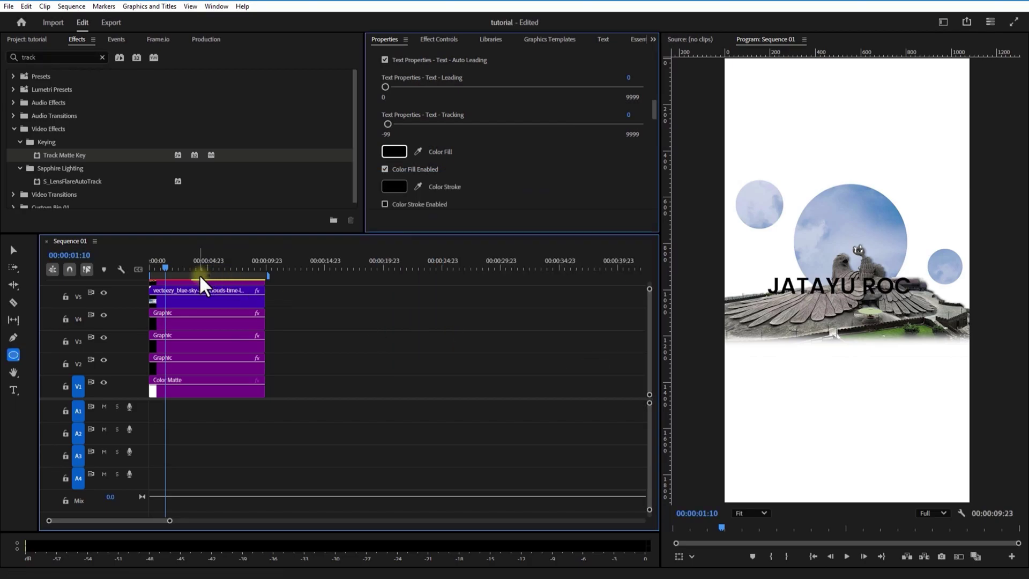
- Lower the title beneath the statue by setting its vertical position to 1534
left_click(438, 40)
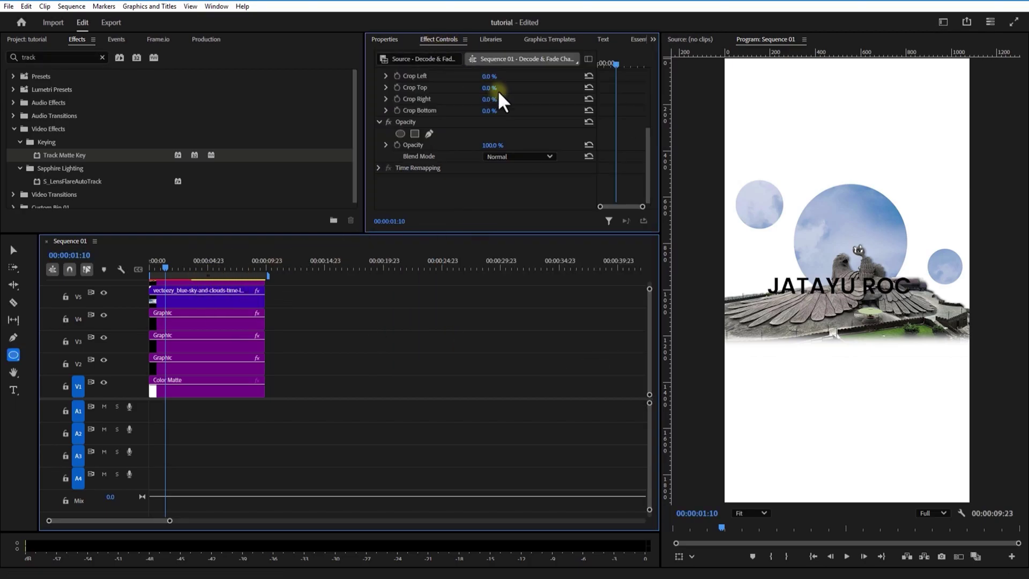
left_click_drag(276, 234, 277, 174)
scroll(647, 107, "up", 5)
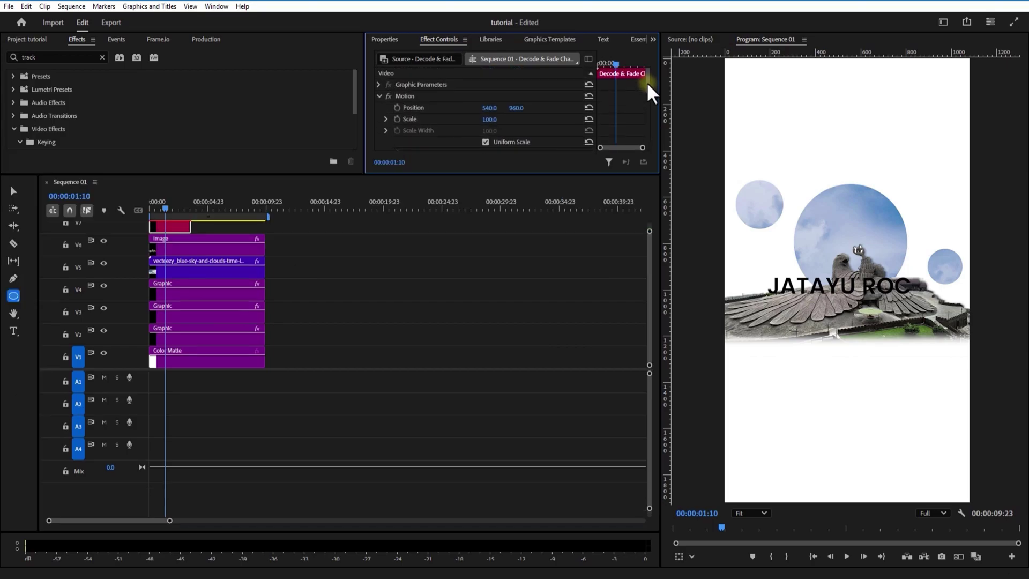
left_click_drag(516, 107, 738, 109)
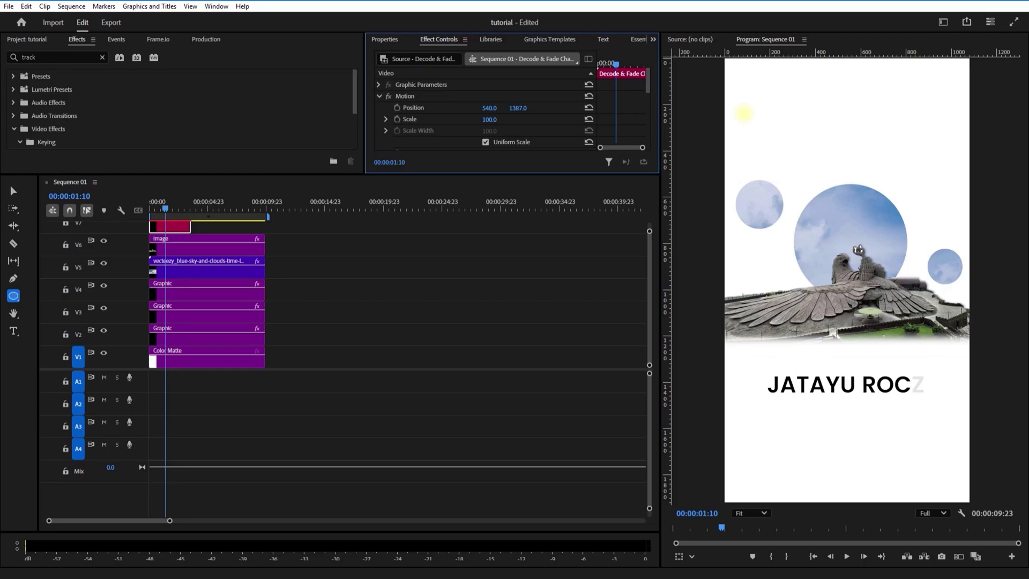
- Place the playhead at 00:00:01:15 and try scaling the title clip down to 68
left_click(169, 216)
left_click(442, 42)
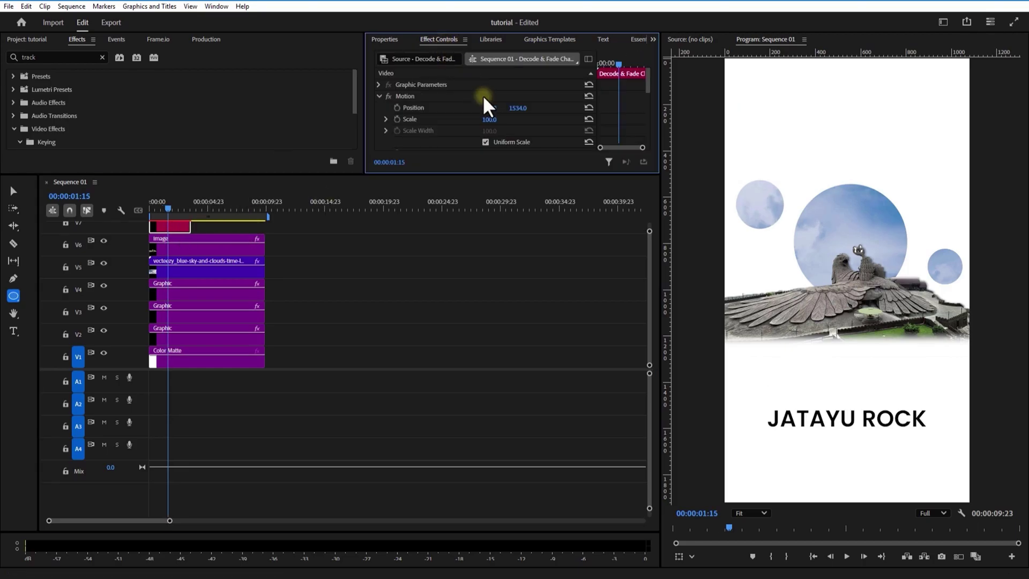
left_click_drag(488, 121, 467, 128)
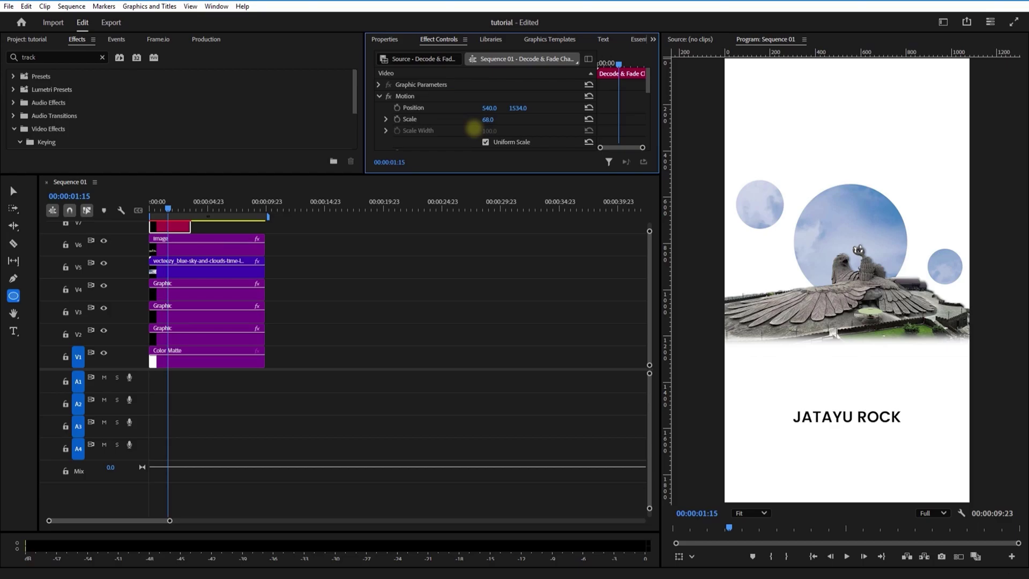
- Reduce the title to about half its size in its template properties and set the clip's vertical position to 1395
left_click(384, 40)
left_click_drag(655, 128, 650, 84)
left_click_drag(449, 113, 420, 125)
left_click(439, 40)
left_click_drag(516, 108, 434, 106)
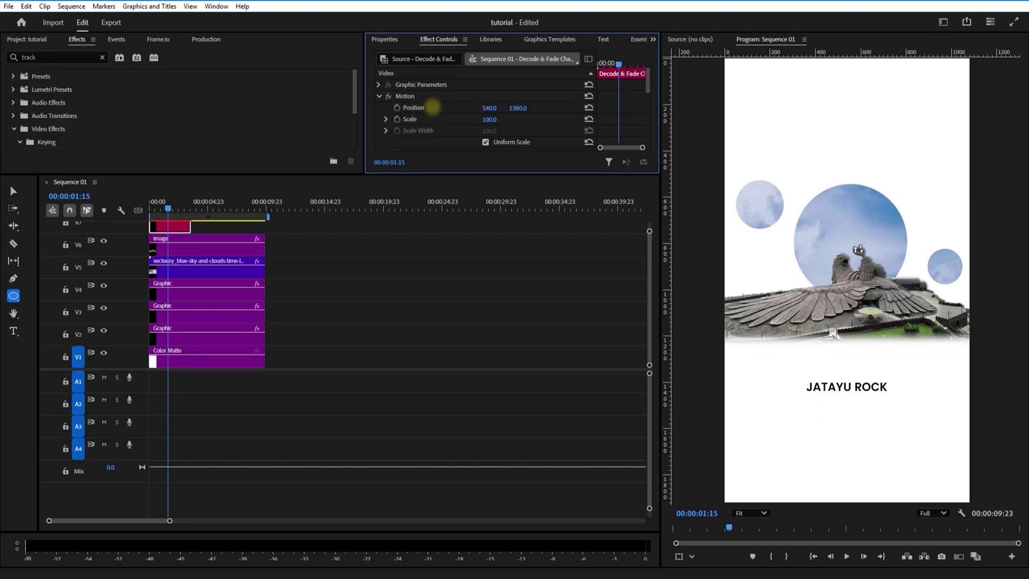
- Place the playhead at 00:00:01:19 and split the V7 title clip there with the Razor tool
mouse_move(165, 234)
left_mouse_down()
mouse_move(202, 236)
mouse_move(166, 230)
mouse_move(173, 223)
left_mouse_up()
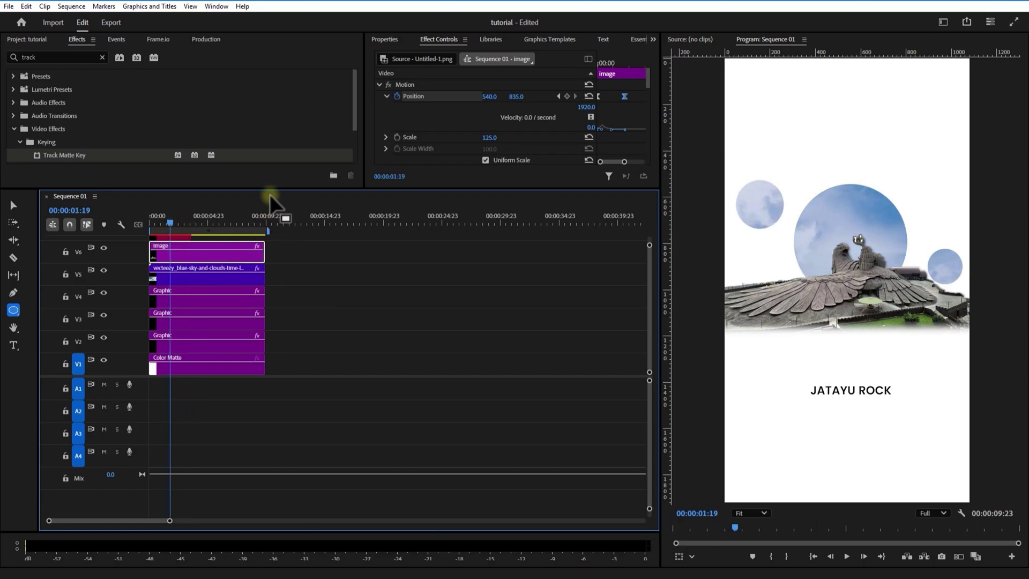
left_click_drag(266, 188, 269, 135)
left_click(182, 207)
left_click(13, 203)
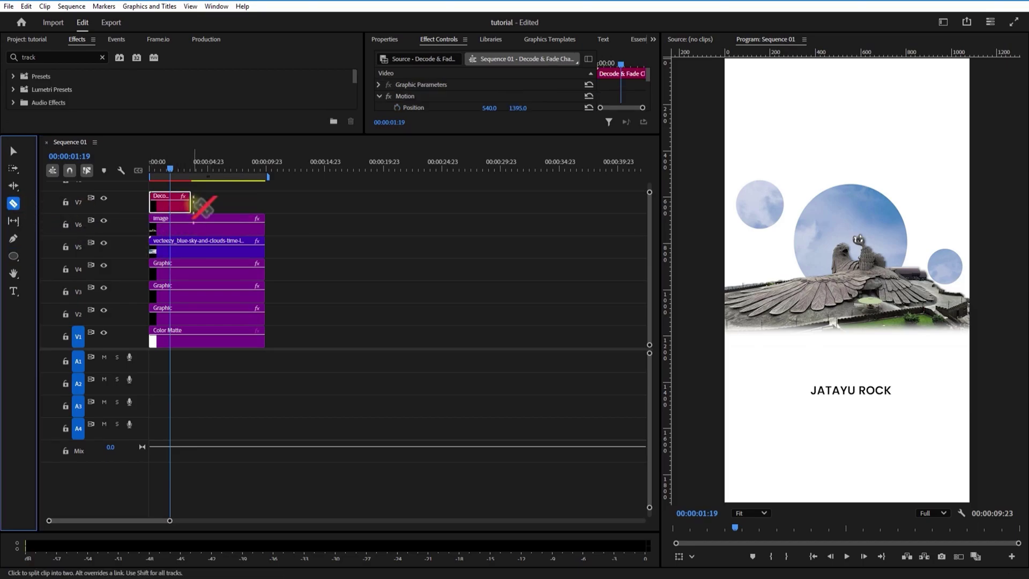
left_click(176, 203)
- Cut a sliver off the start of the second title part and move the remainder on V7 to about 6.5 seconds
left_click_drag(168, 523, 107, 525)
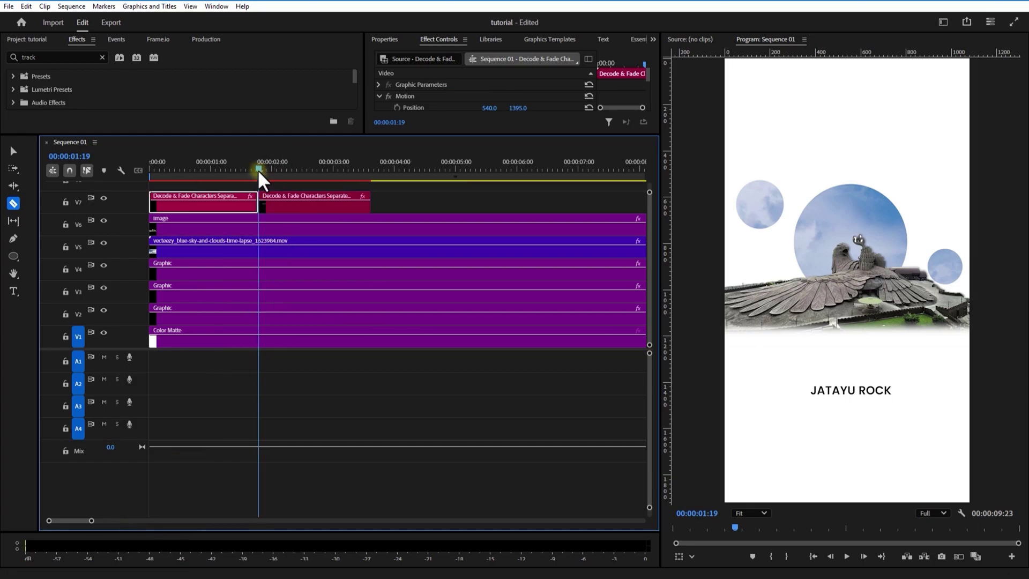
left_click(262, 169)
left_click(262, 202)
left_click(14, 151)
left_click_drag(312, 207, 284, 200)
- Add a frame hold to the short title piece at 00:00:01:19
left_click(259, 210)
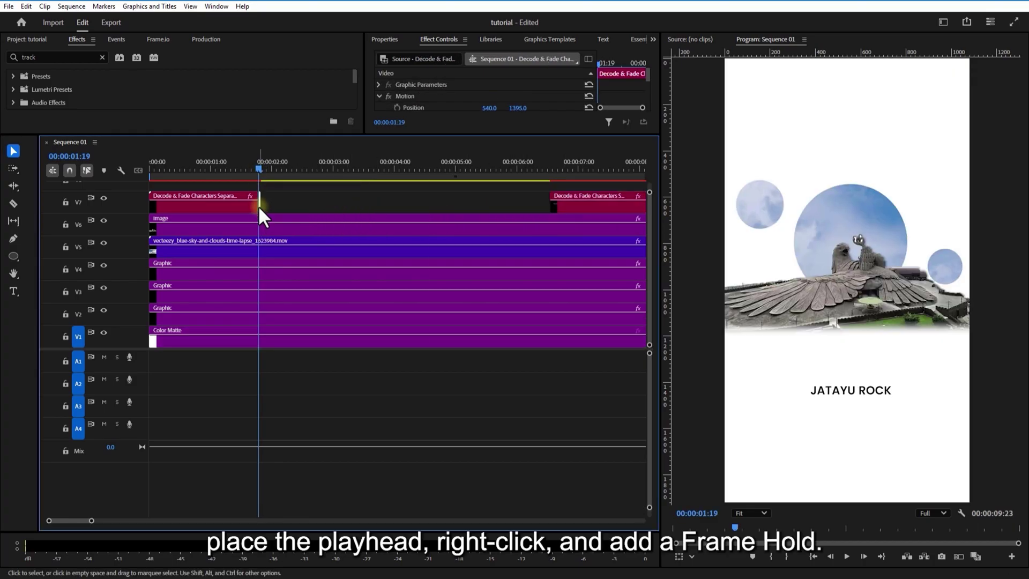
right_click(259, 209)
left_click(310, 398)
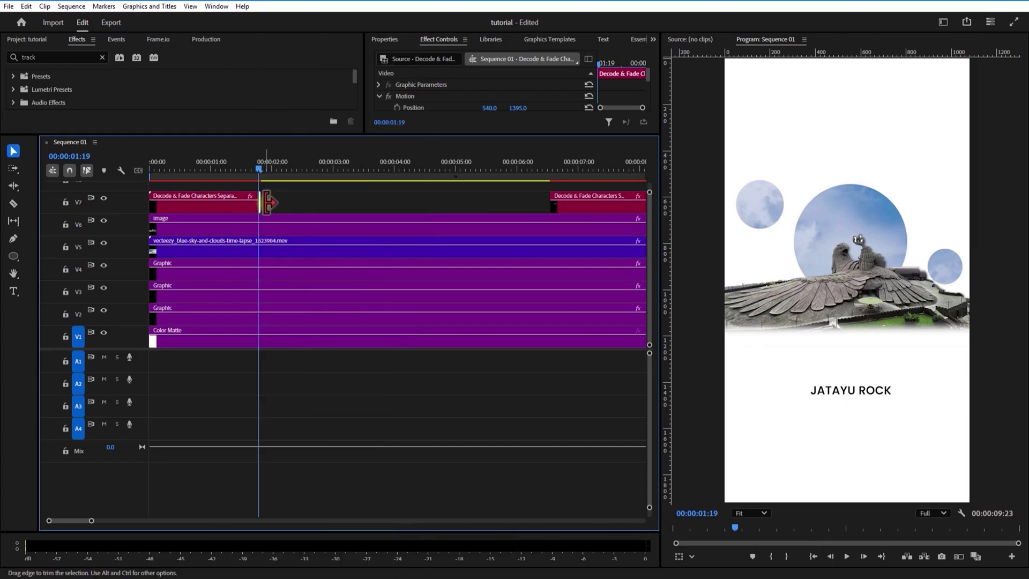
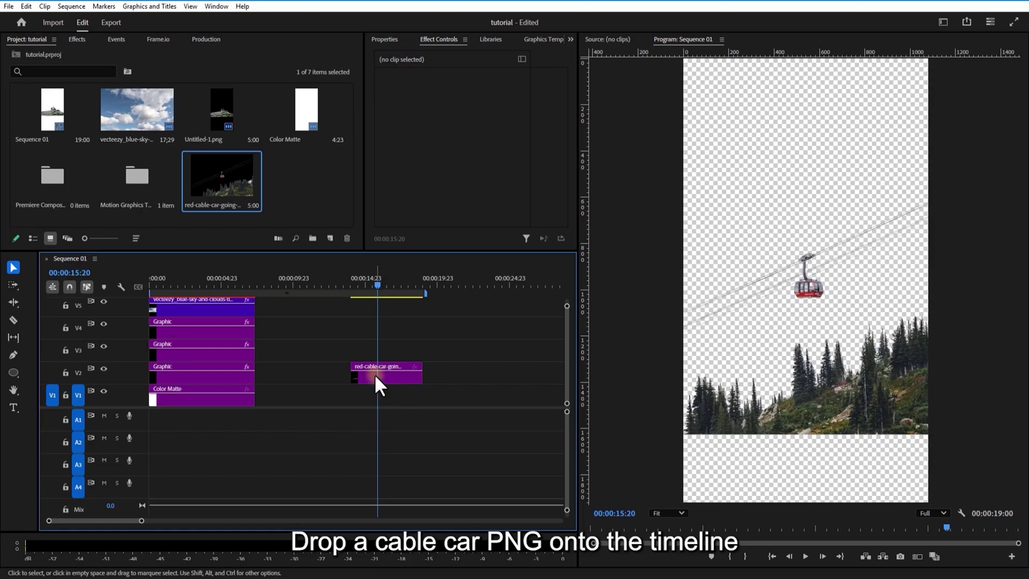
- Start a free-draw opacity mask on the red cable car clip, tracing the cabin's lower and left edges up to the arm's base
left_click(374, 374)
scroll(838, 302, "up", 1)
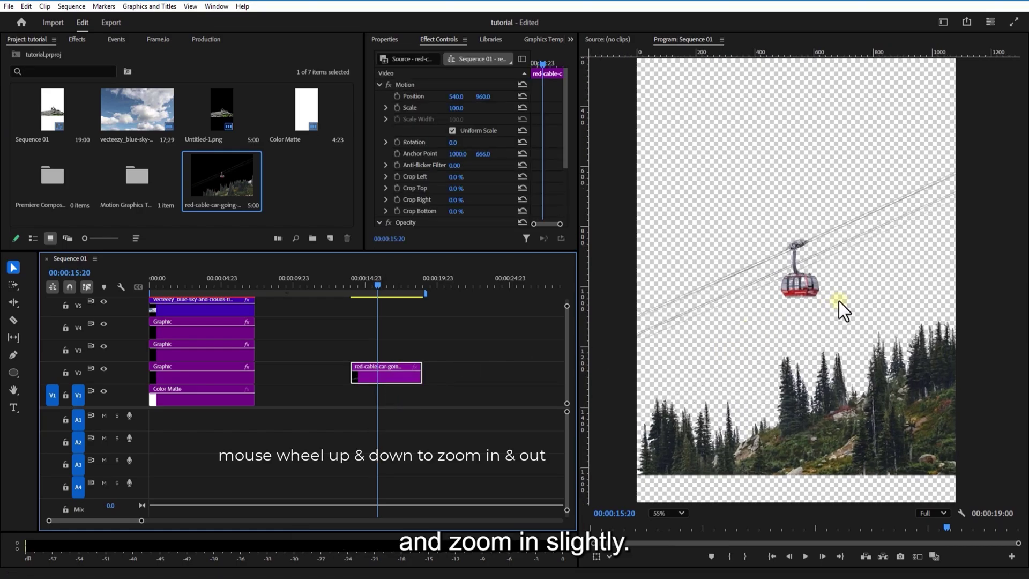
scroll(838, 306, "up", 5)
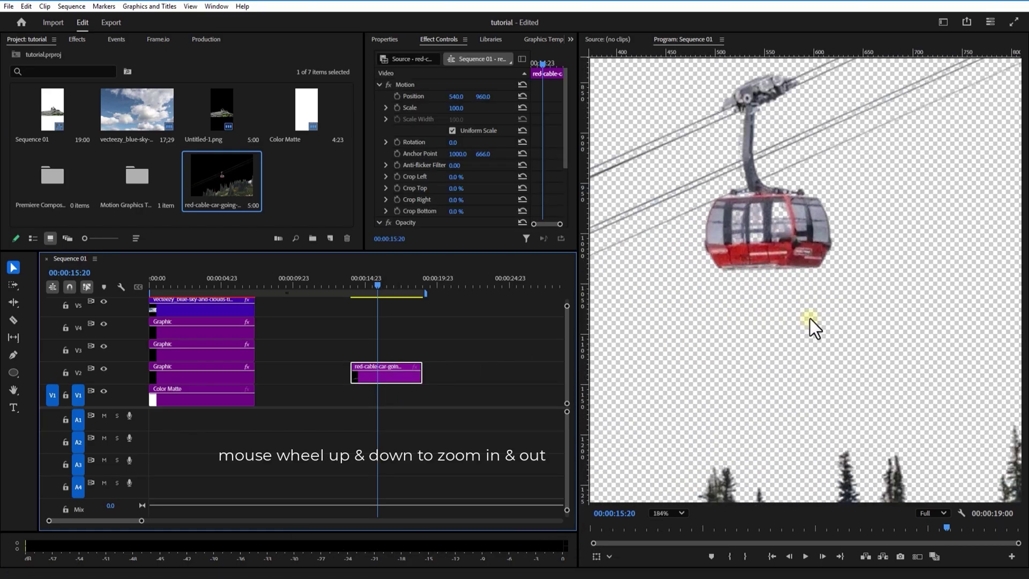
scroll(809, 318, "up", 2)
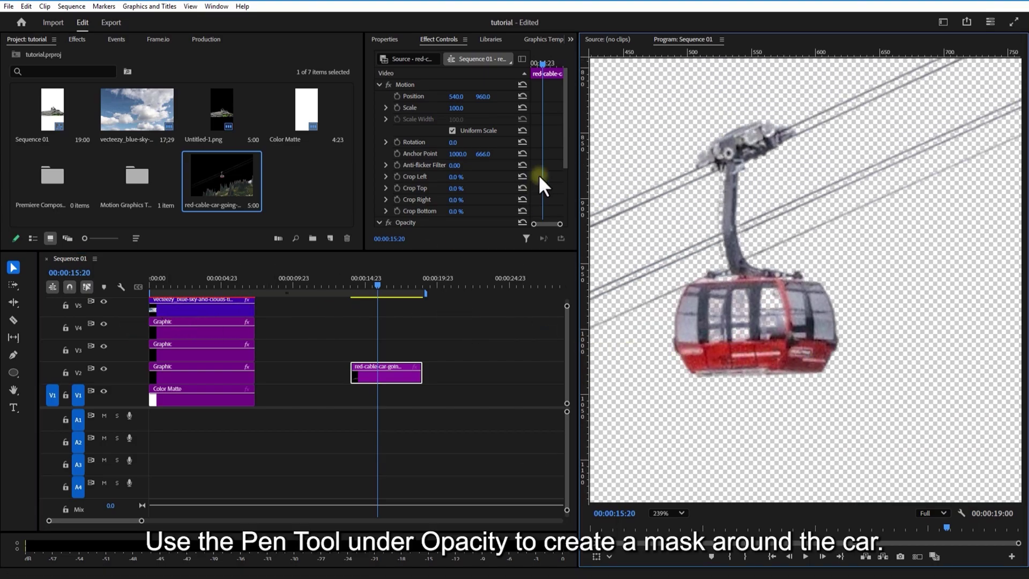
left_click_drag(565, 133, 558, 179)
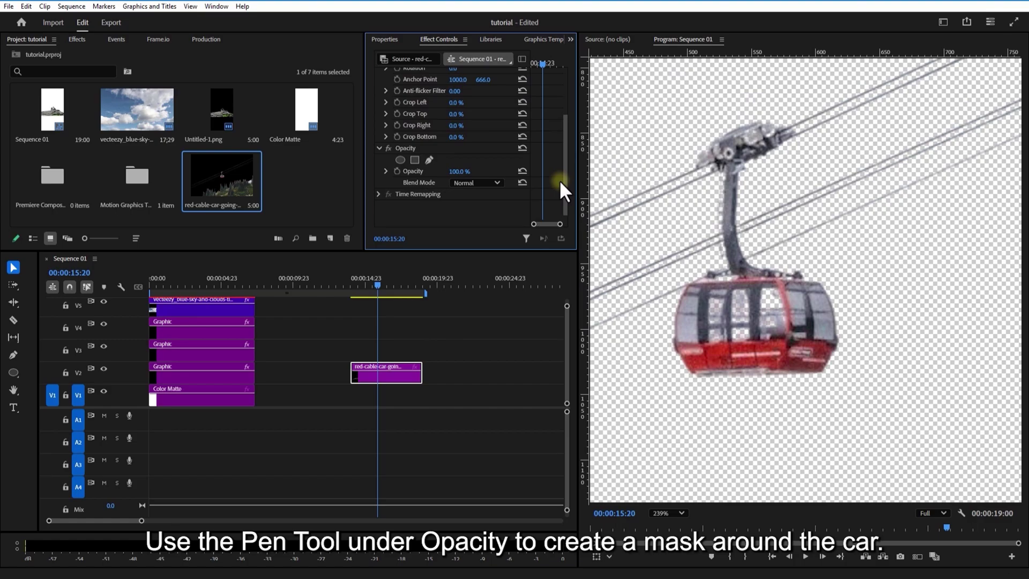
left_click(429, 160)
left_click(678, 360)
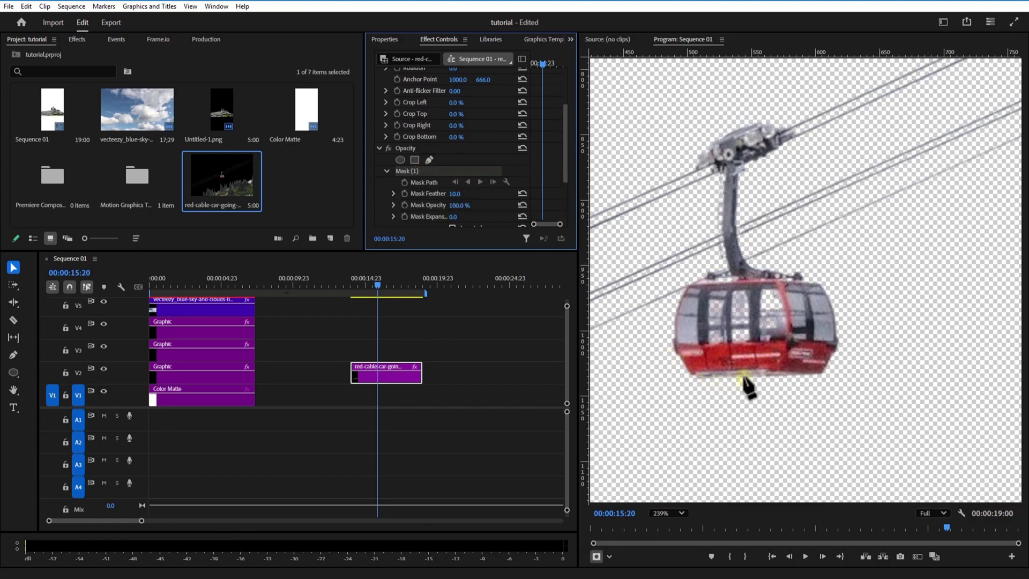
left_click(819, 371)
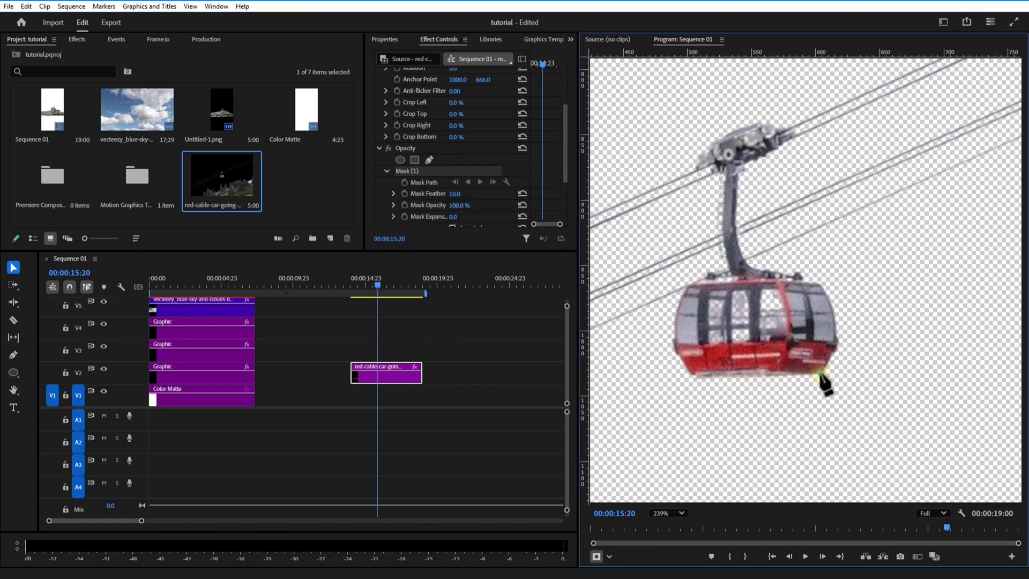
left_click(773, 370)
left_click(690, 371)
left_click(716, 279)
left_click(732, 278)
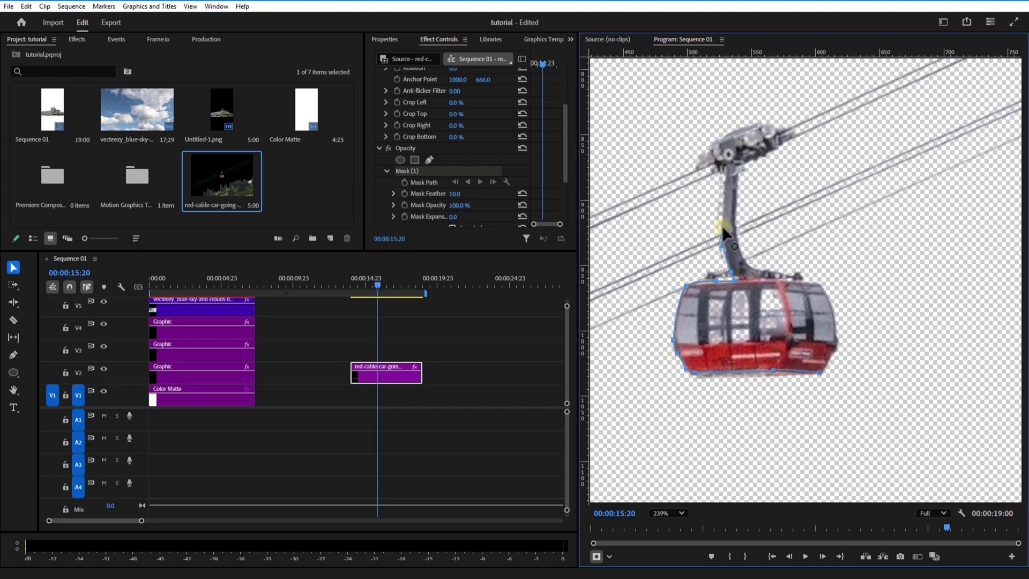
- Continue the mask up the left side of the hanger arm, around the cable grip and back down the arm's right side
left_click(722, 236)
left_click(724, 166)
left_click(743, 127)
left_click(793, 130)
left_click(752, 160)
left_click(735, 217)
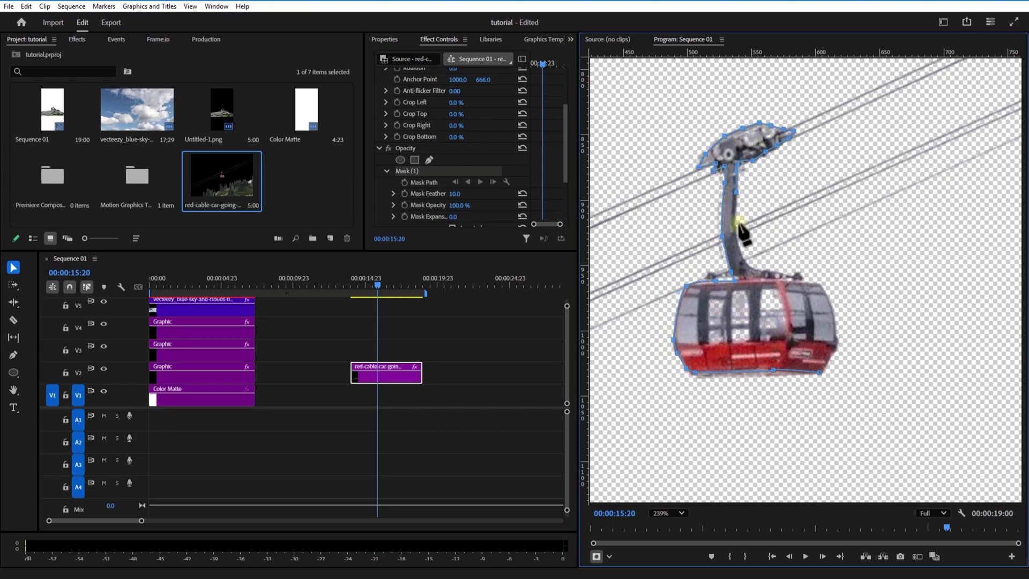
- Trace the cabin's roof and right side and close the mask at its starting point
left_click(747, 265)
left_click(786, 274)
left_click(816, 280)
left_click(830, 309)
left_click(836, 340)
left_click(820, 370)
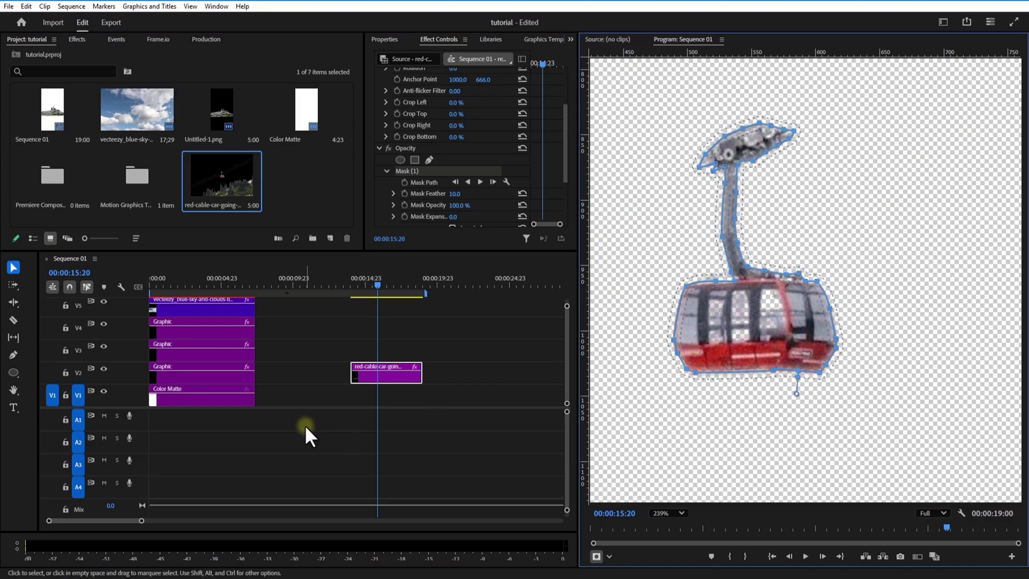
- Place the masked cable car clip on V8 above all layers, spanning the other clips, with the playhead at 00:00:01:12
left_click(368, 378)
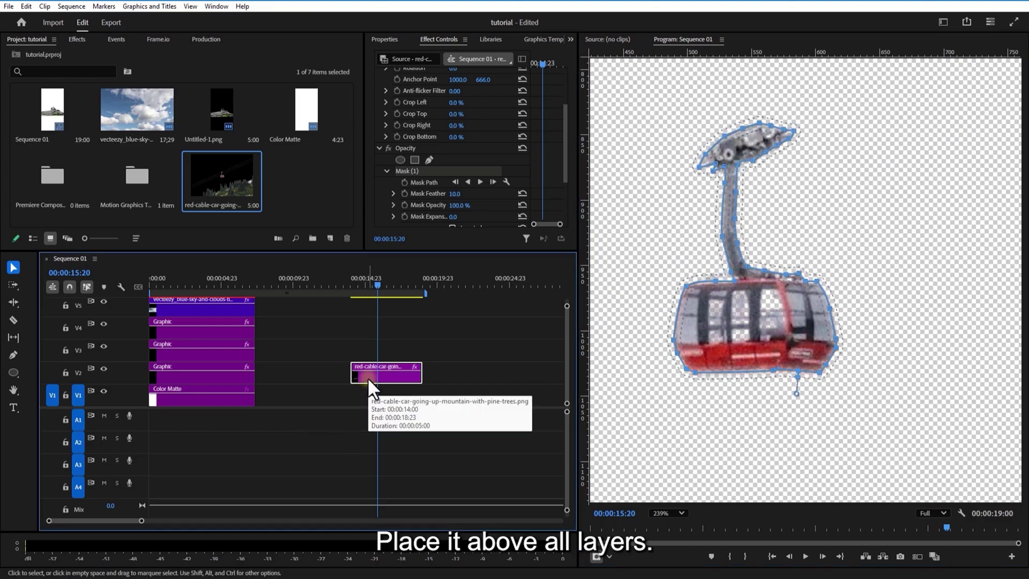
left_click(660, 513)
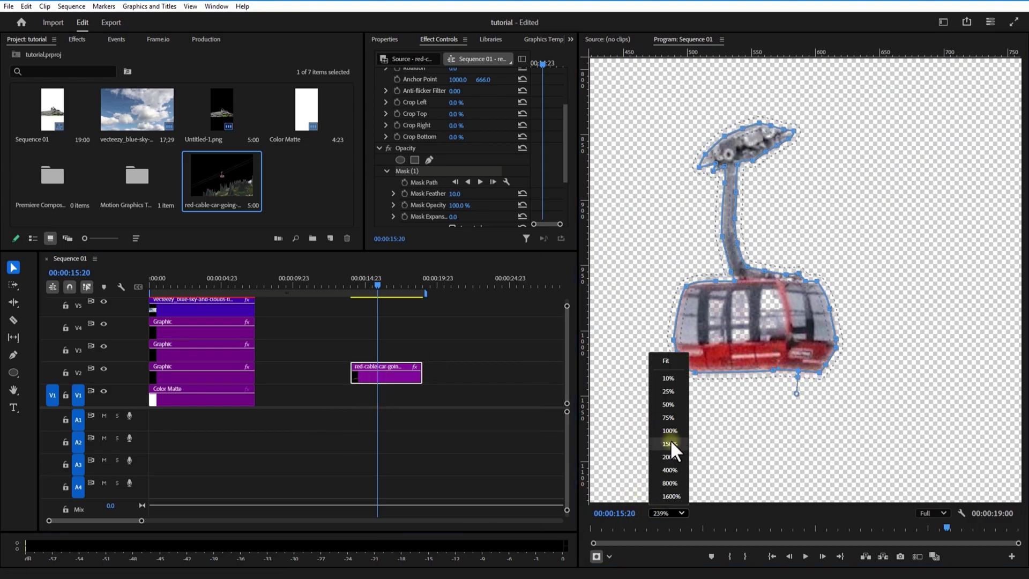
left_click(663, 363)
left_click(411, 346)
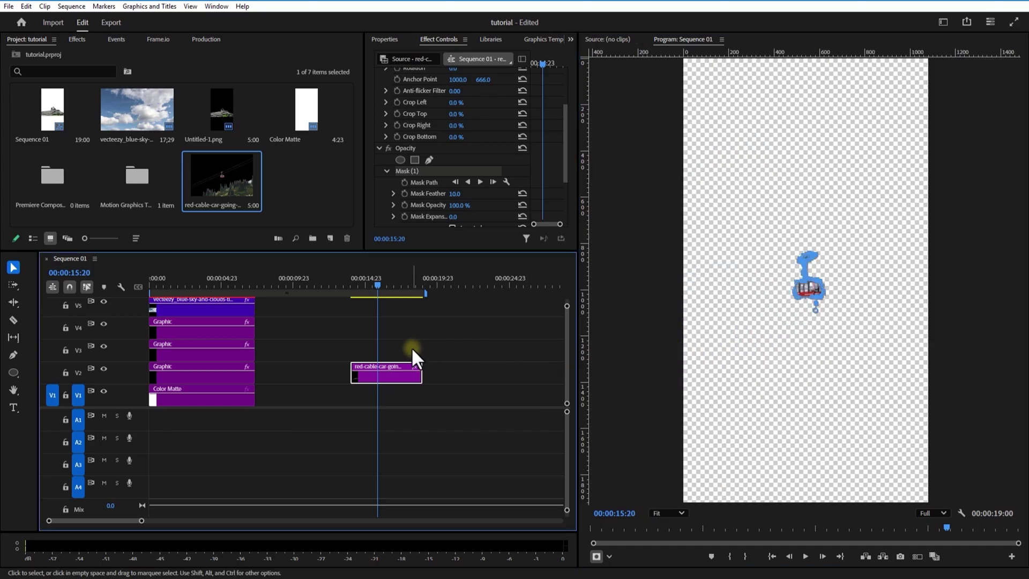
left_click_drag(398, 248, 392, 107)
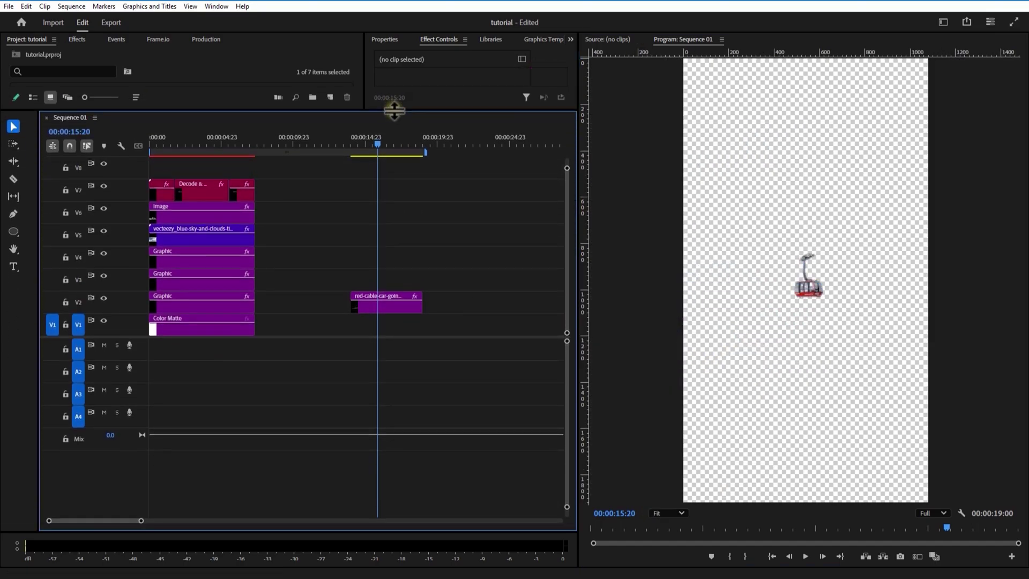
left_click(378, 306)
left_click_drag(391, 308, 254, 170)
left_click(170, 138)
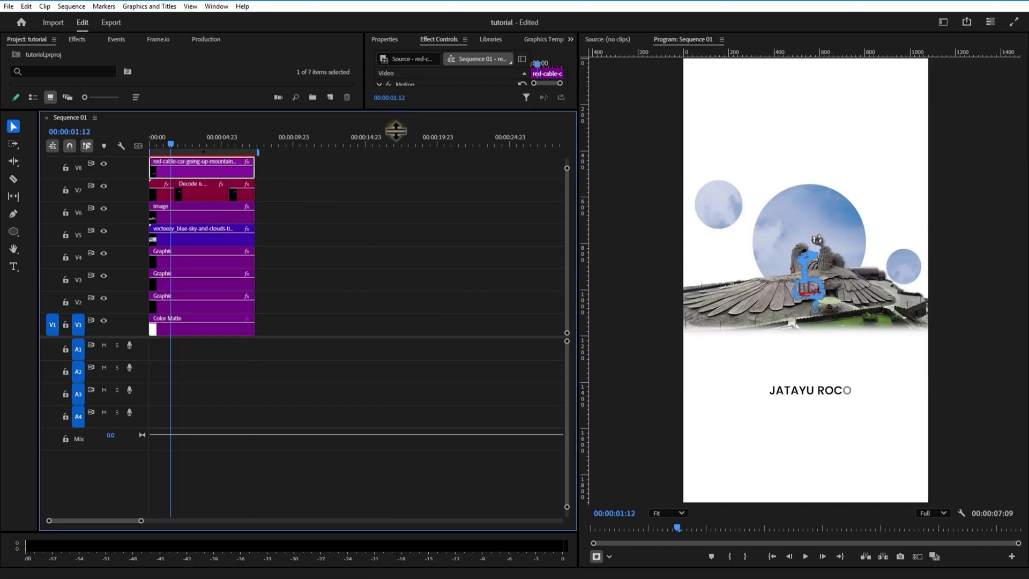
- Move the masked cable car to position 99, 366, above the small circle on the left of the frame
left_click_drag(396, 130, 397, 339)
left_click_drag(482, 103, 165, 87)
left_click_drag(397, 97, 289, 96)
left_click(348, 435)
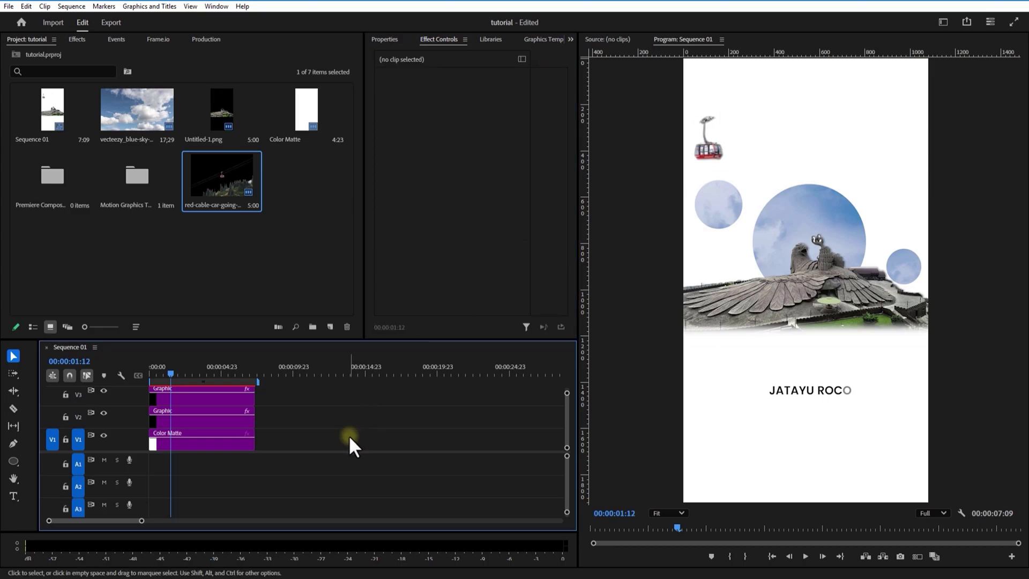
- Set the feather of the cable car's opacity mask to 5.0
left_click_drag(356, 341, 356, 116)
left_click(220, 176)
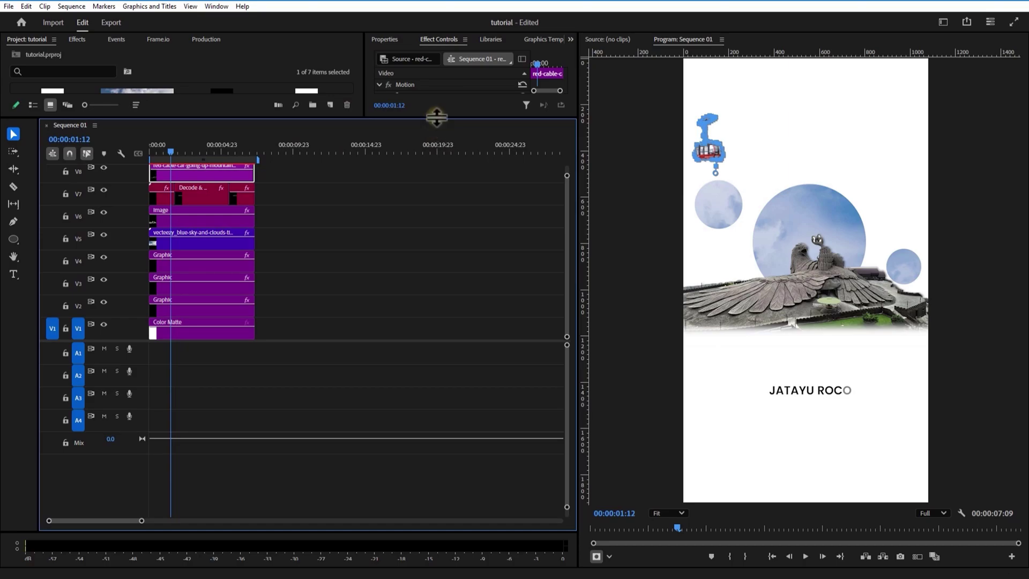
left_click_drag(437, 117, 447, 372)
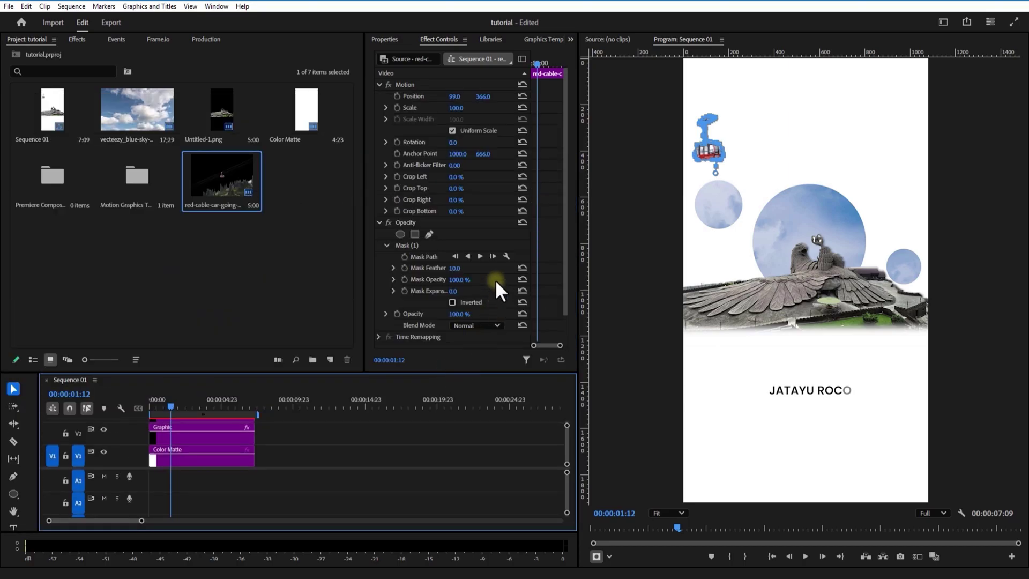
left_click(490, 268)
left_click_drag(460, 266, 435, 270)
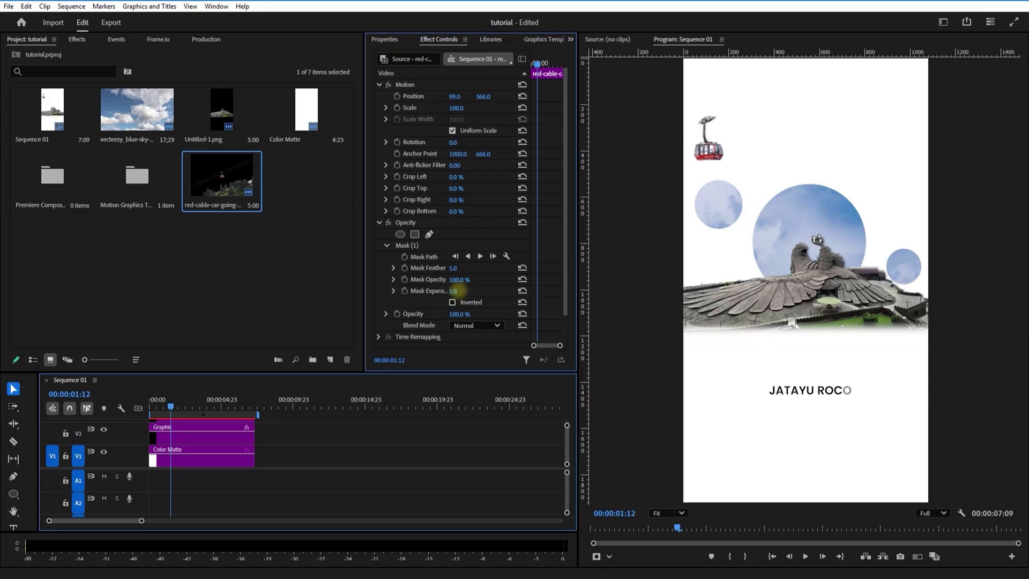
left_click(342, 450)
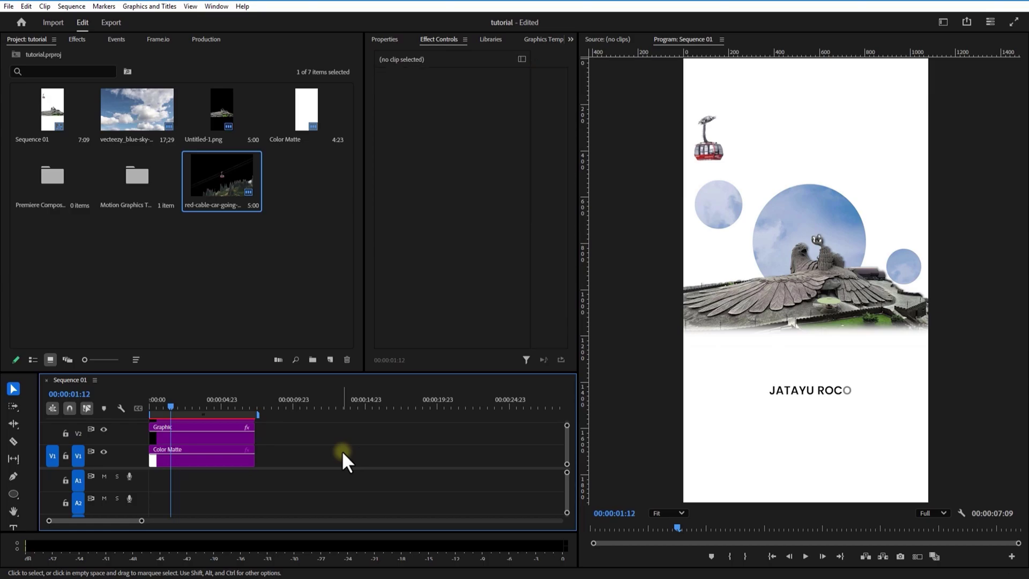
- Place another copy of the red cable car image on V1 after the existing clips, with the playhead over it at 00:00:14:10
left_click_drag(218, 176, 339, 455)
left_click(358, 404)
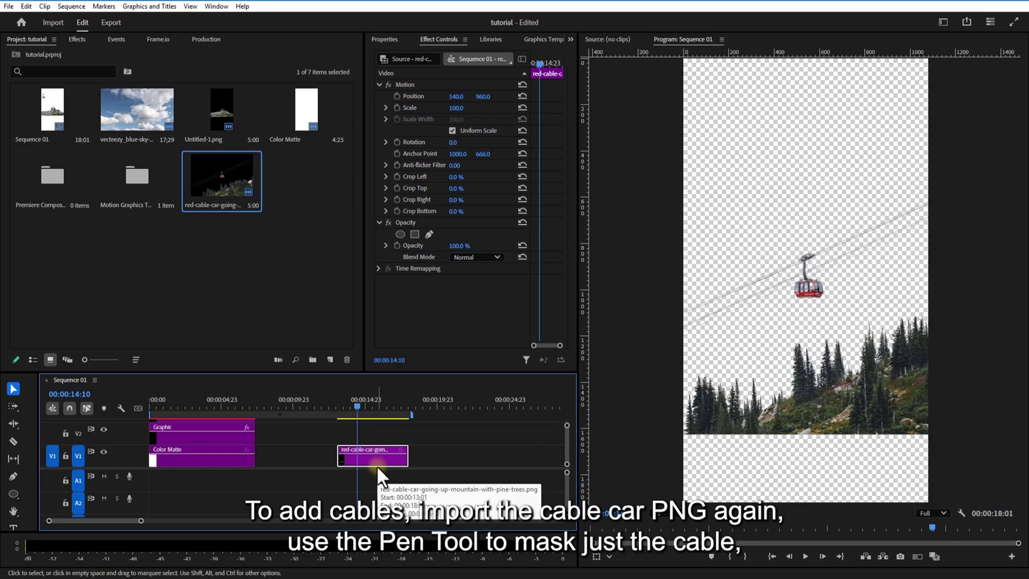
left_click(340, 434)
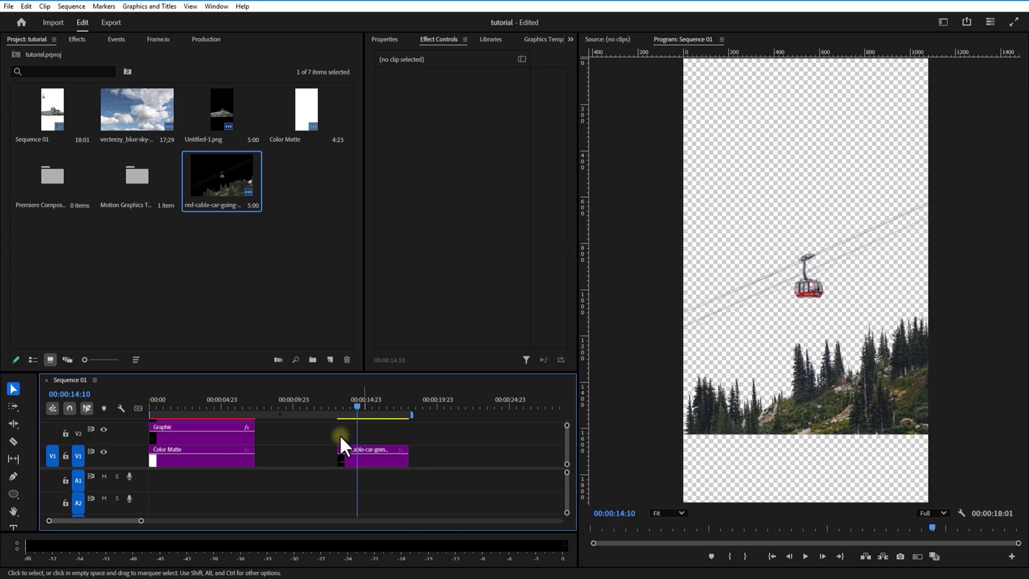
- Draw a straight Pen tool line along the upper cable, from the frame's left edge to its right edge
left_click(11, 477)
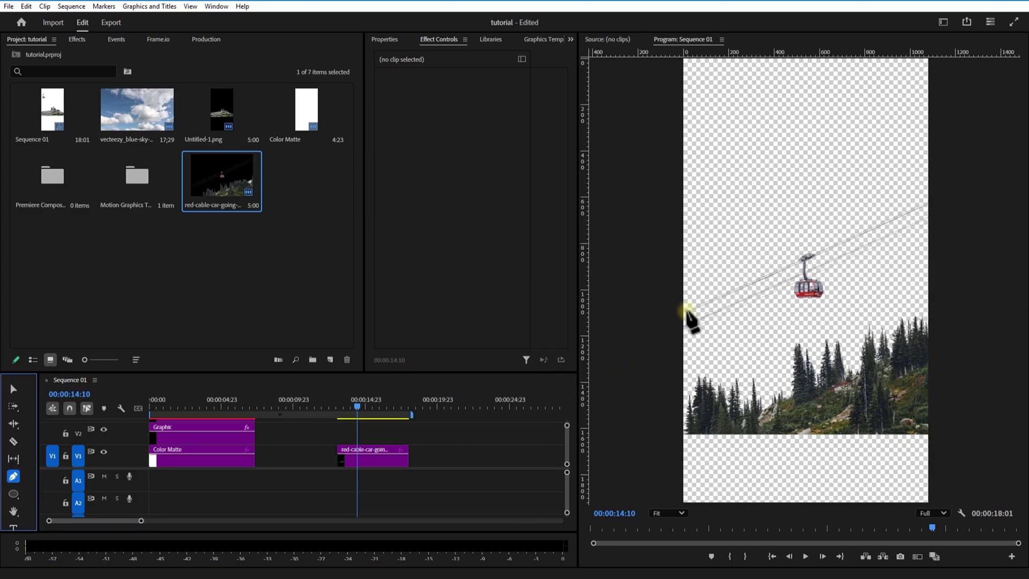
scroll(688, 313, "up", 2)
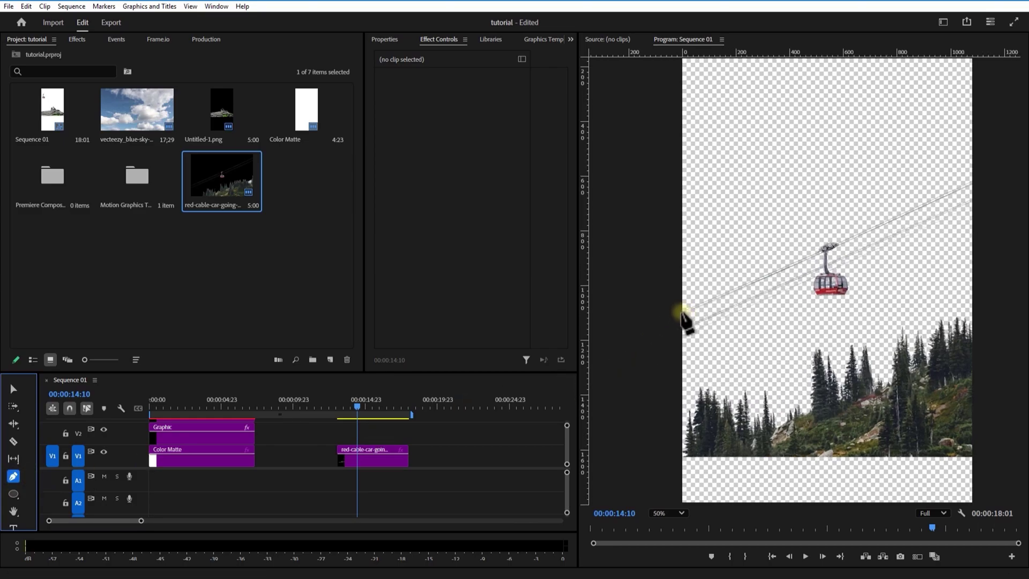
left_click(681, 313)
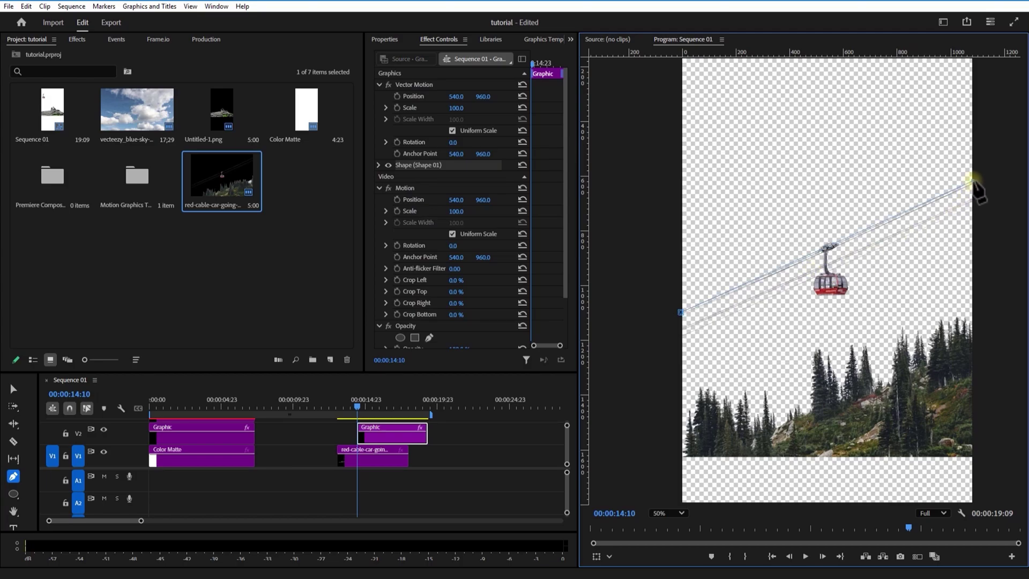
left_click(973, 182)
- Turn off the cable line's fill and give it a black outer stroke 1.0 px wide
left_click(378, 164)
scroll(563, 195, "down", 2)
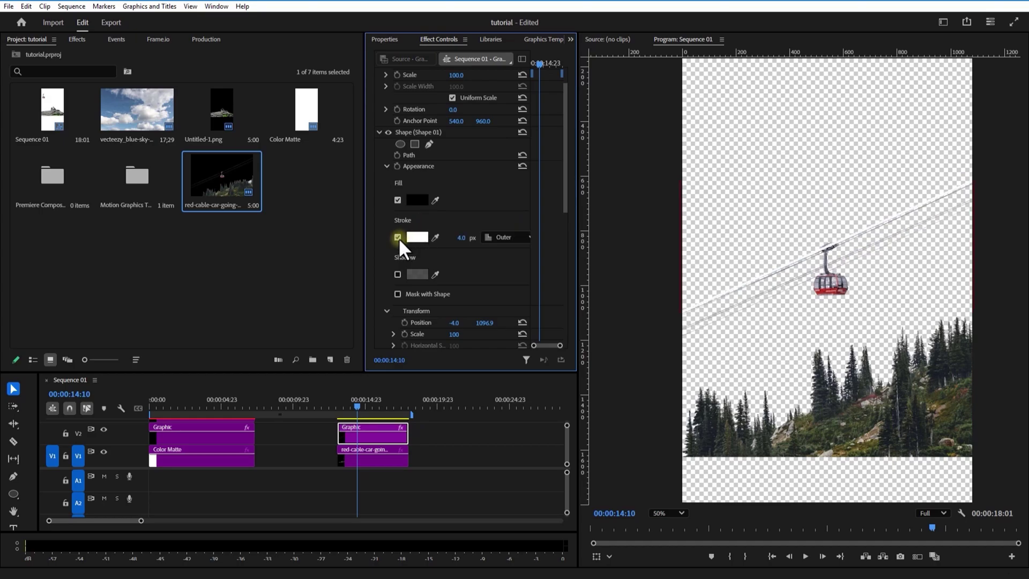
left_click(424, 238)
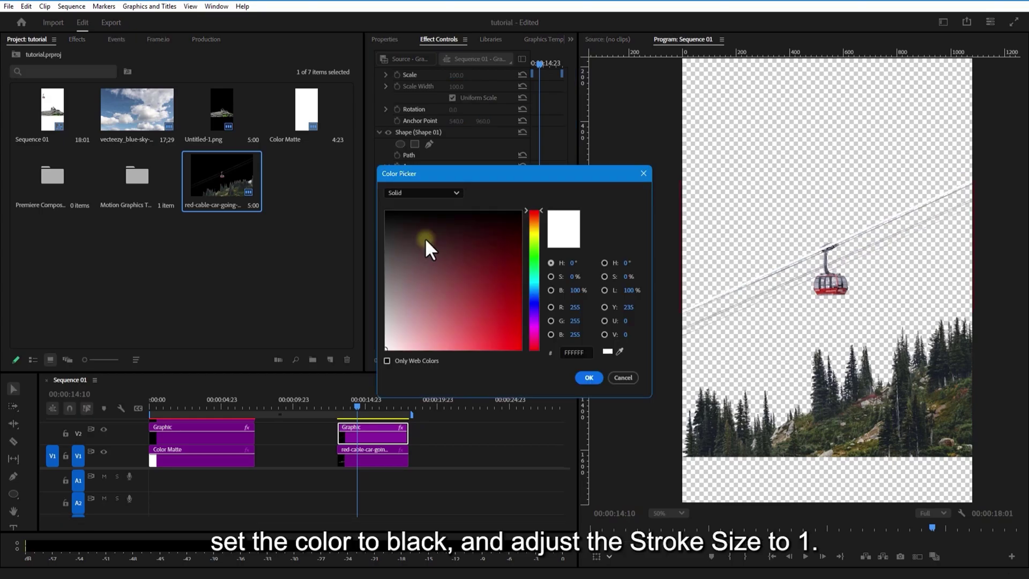
left_click_drag(424, 236, 367, 203)
left_click(589, 377)
left_click_drag(463, 237, 461, 241)
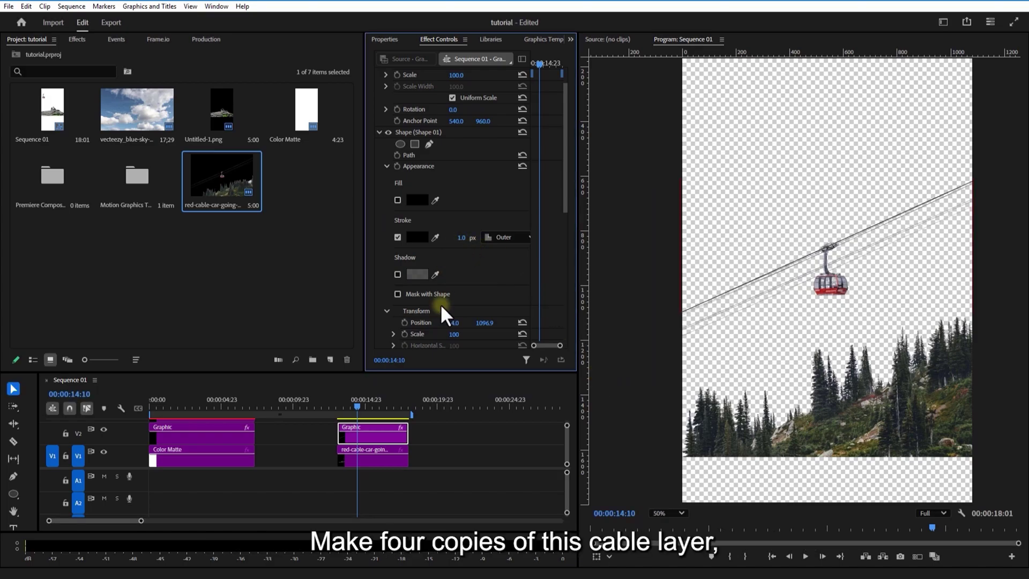
- Duplicate the cable line clip onto V3 and set the copy's vertical Vector Motion position to 980
left_click_drag(425, 372, 423, 326)
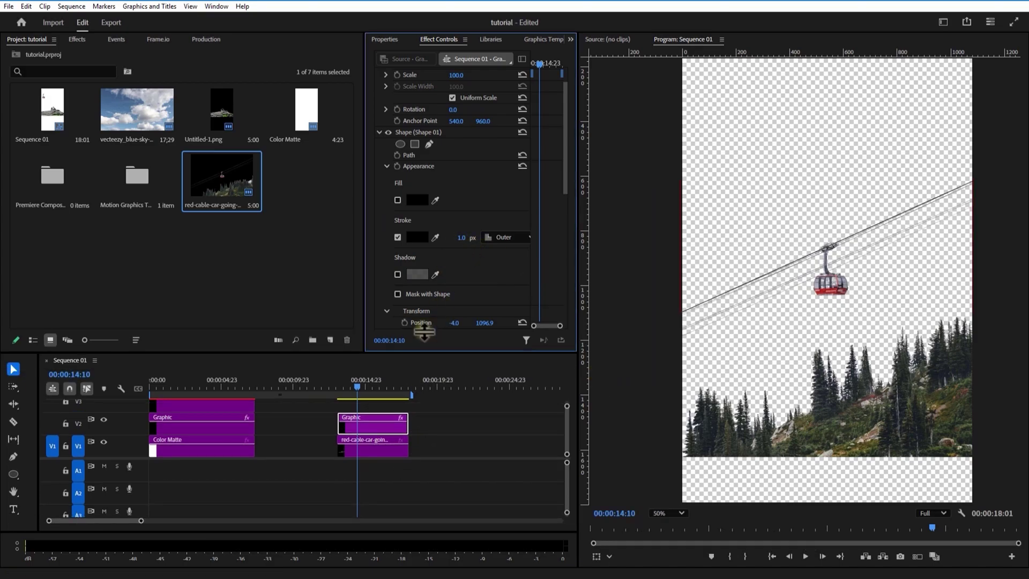
left_click_drag(365, 418, 375, 397)
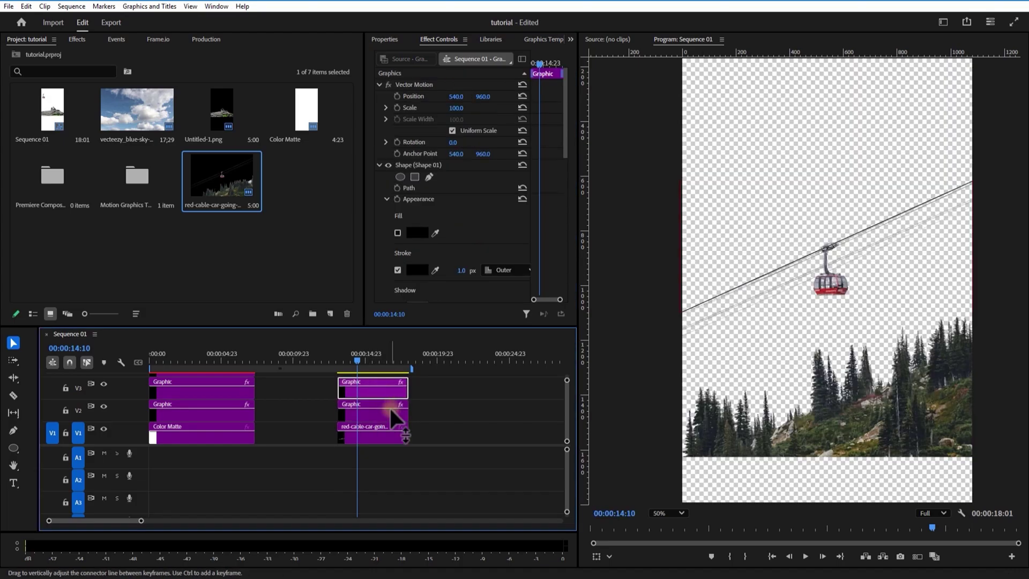
left_click_drag(483, 97, 489, 95)
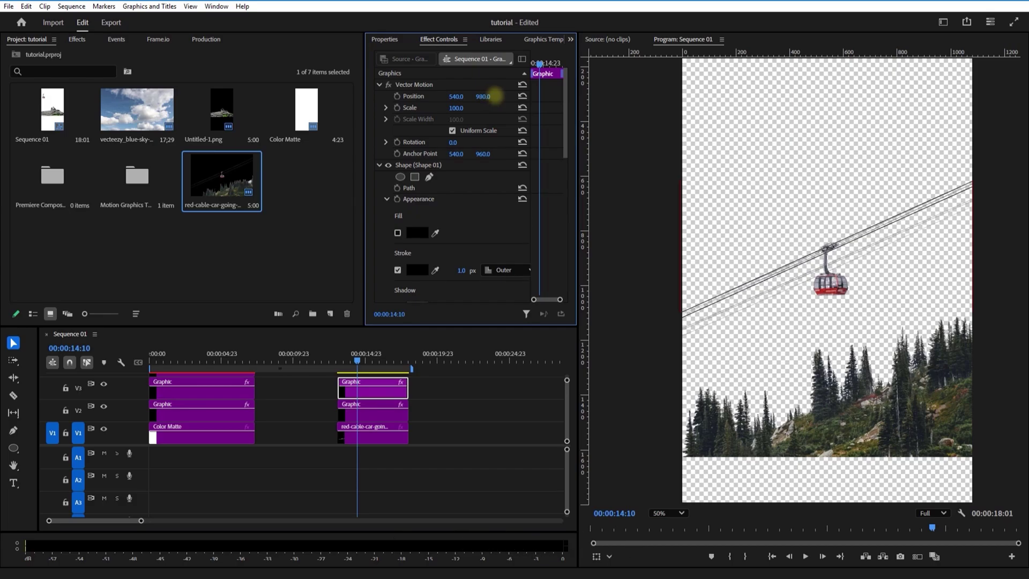
- Stack further copies of the cable line up to V6, with vertical Vector Motion positions of 1029 on V5 and 1053 on V6
left_click_drag(423, 327, 388, 320)
left_click_drag(484, 96, 493, 96)
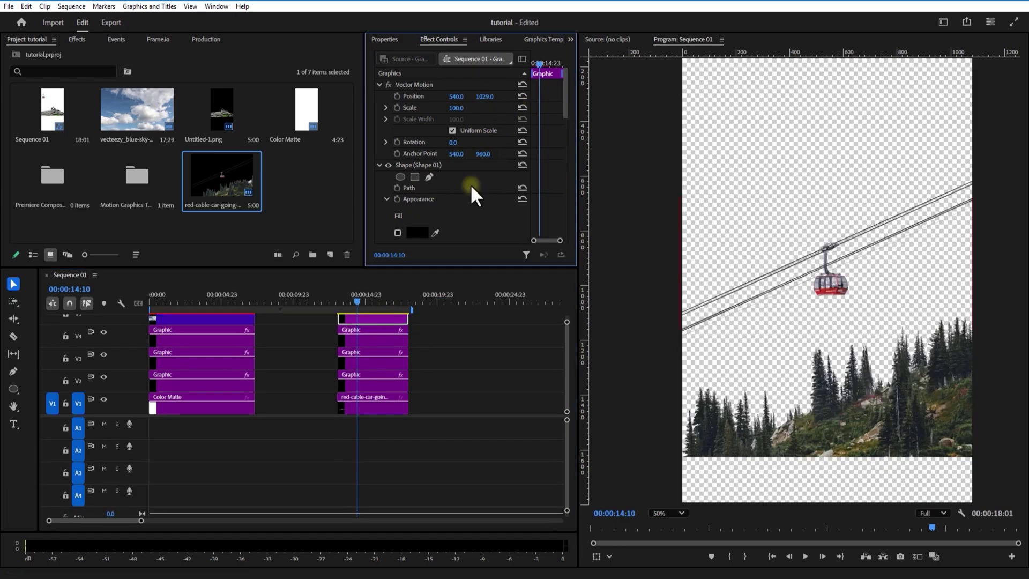
left_click_drag(451, 268, 452, 233)
left_click_drag(369, 300, 370, 284)
left_click_drag(484, 96, 500, 98)
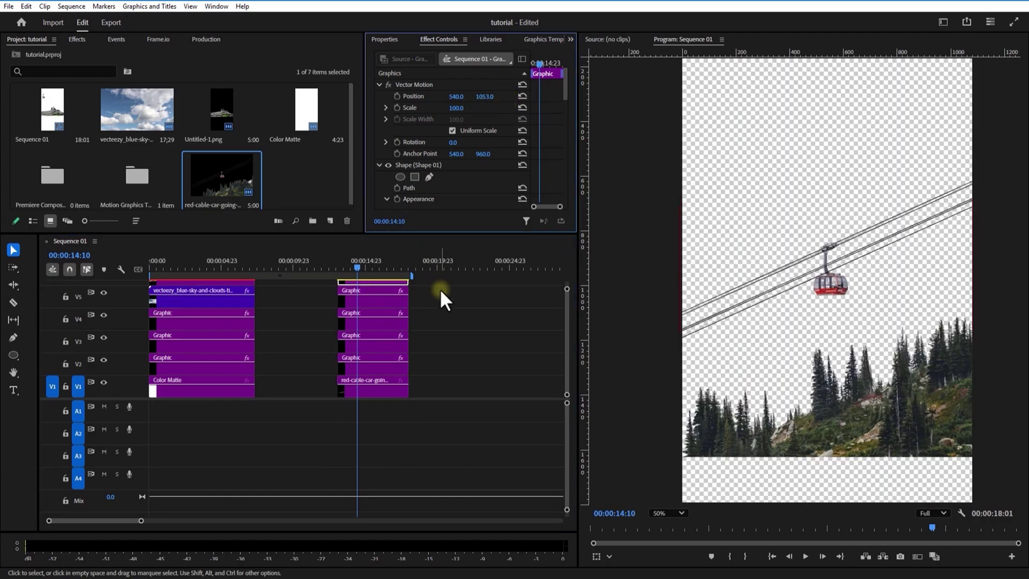
- Nest the five cable line clips on V2 to V6 into a sequence named LINES
left_click_drag(450, 234, 450, 188)
left_click_drag(439, 252, 369, 345)
right_click(368, 345)
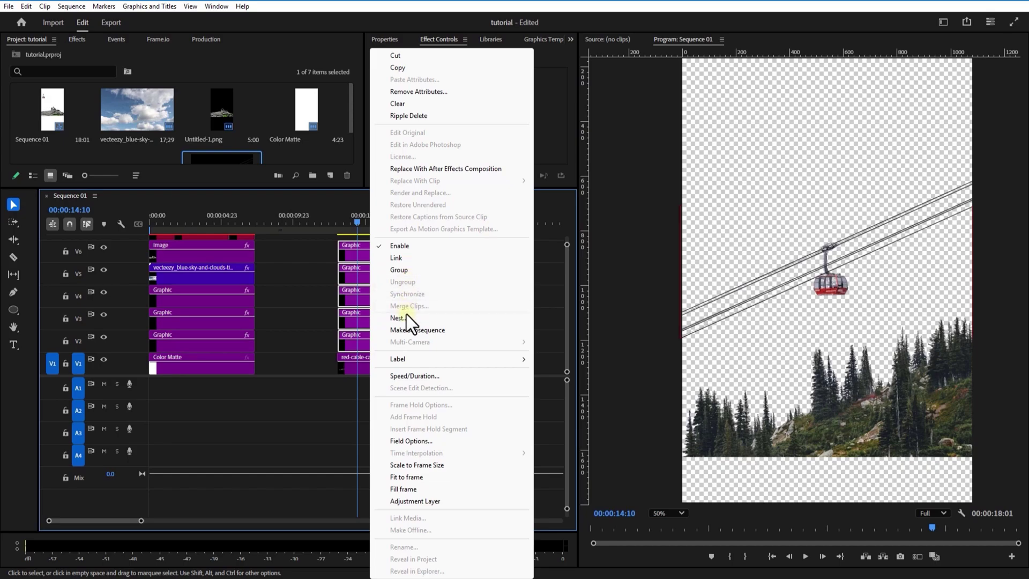
left_click(406, 319)
type("LIN")
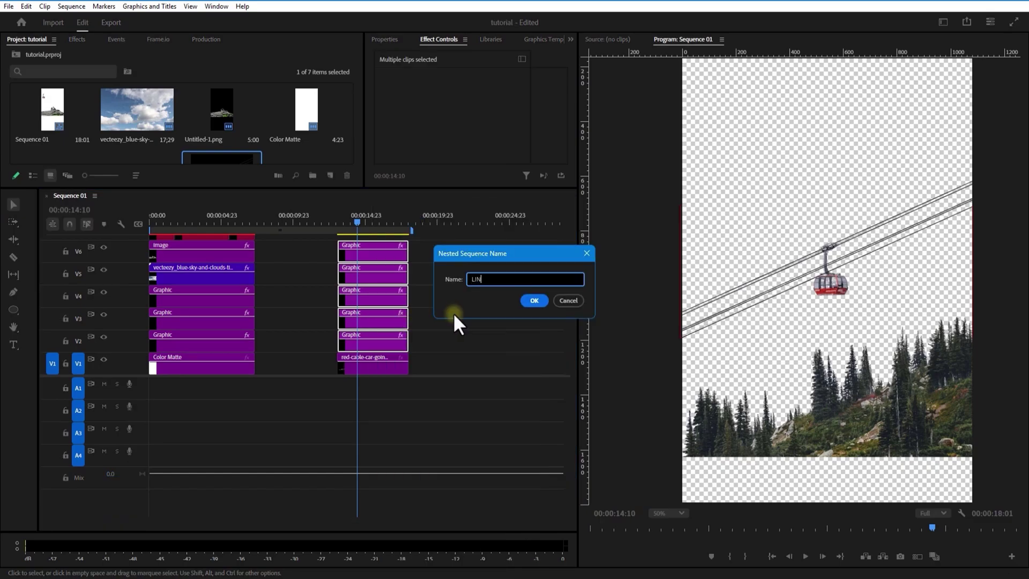
type("ES")
left_click(533, 302)
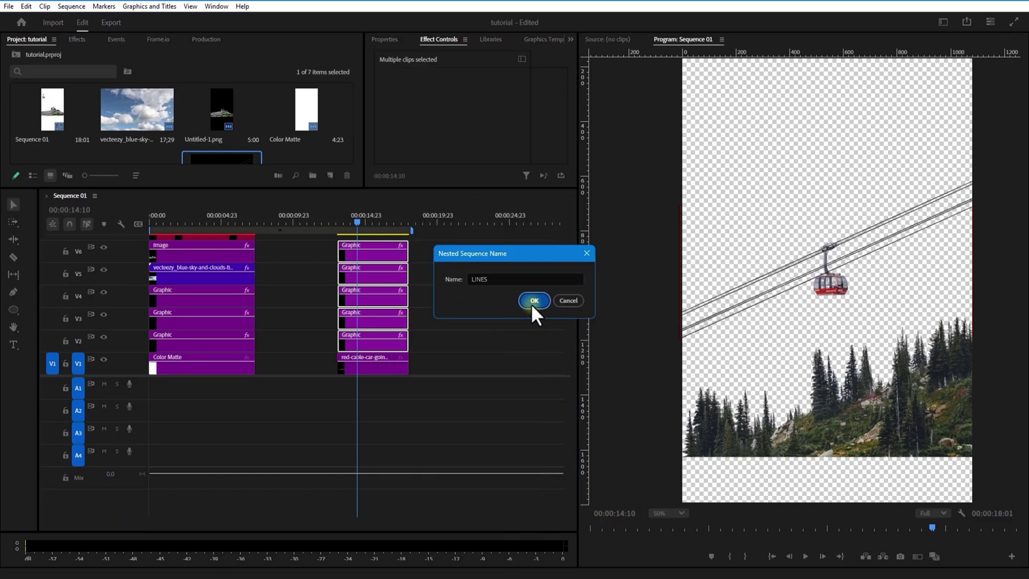
- Replace the unmasked cable car image on V1 with the masked cable car clip from V8, placing it beneath LINES
left_click(373, 371)
key("Delete")
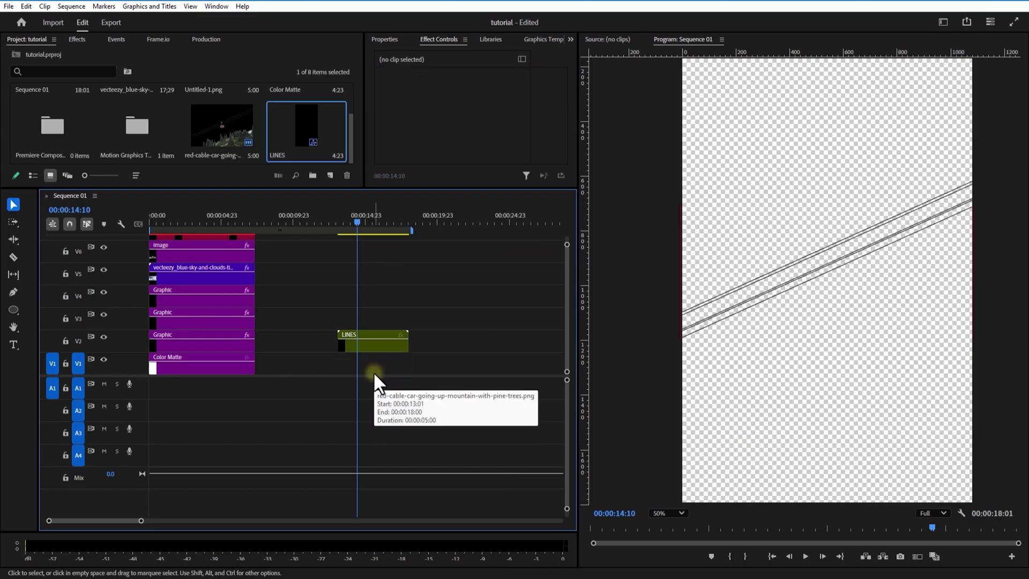
left_click_drag(374, 349, 386, 127)
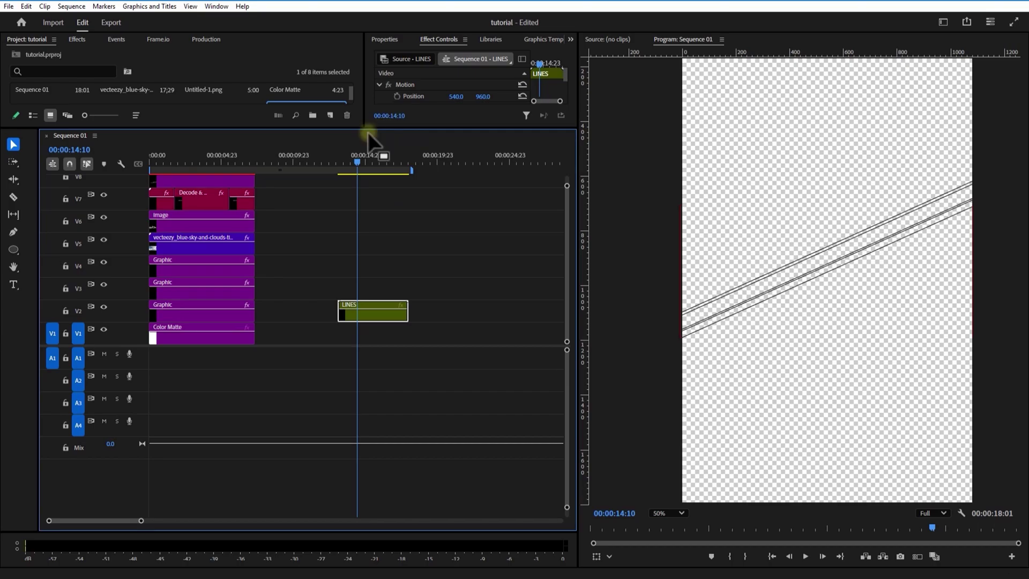
left_click(201, 182)
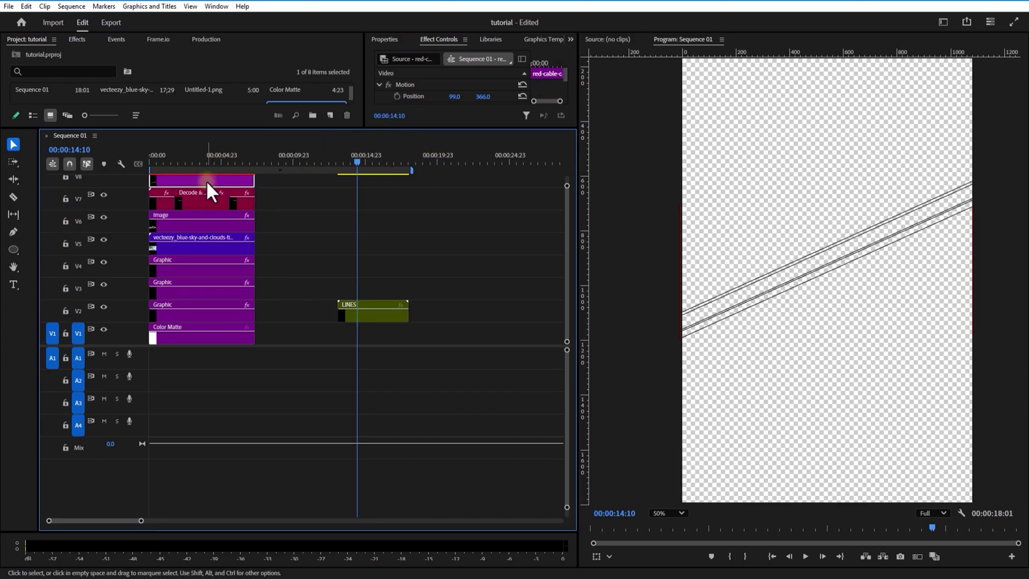
left_click_drag(206, 180, 444, 361)
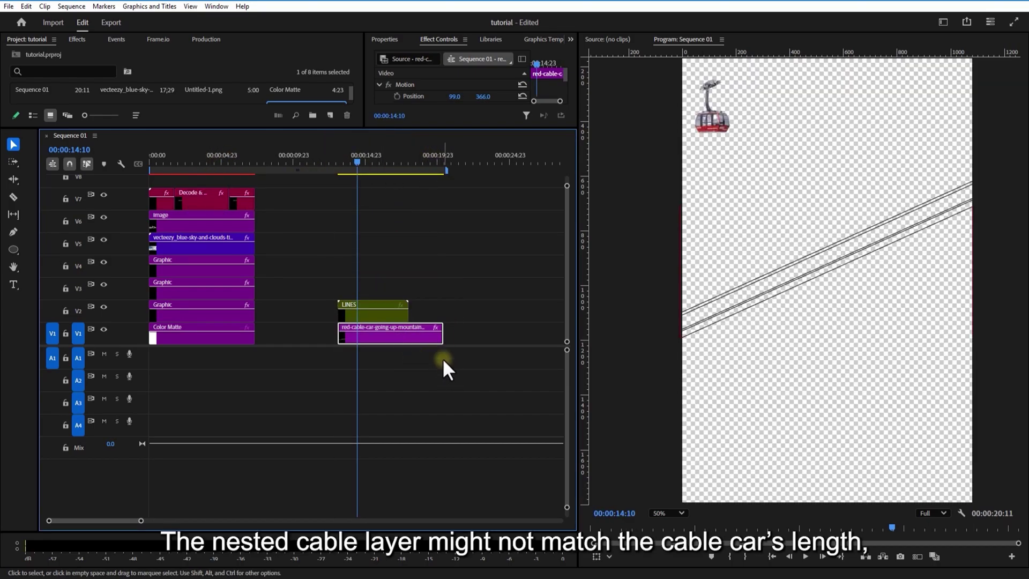
- Cover the rest of the cable car clip's duration with a second LINES clip on V2, trimmed to the cable car's end
left_click(368, 317)
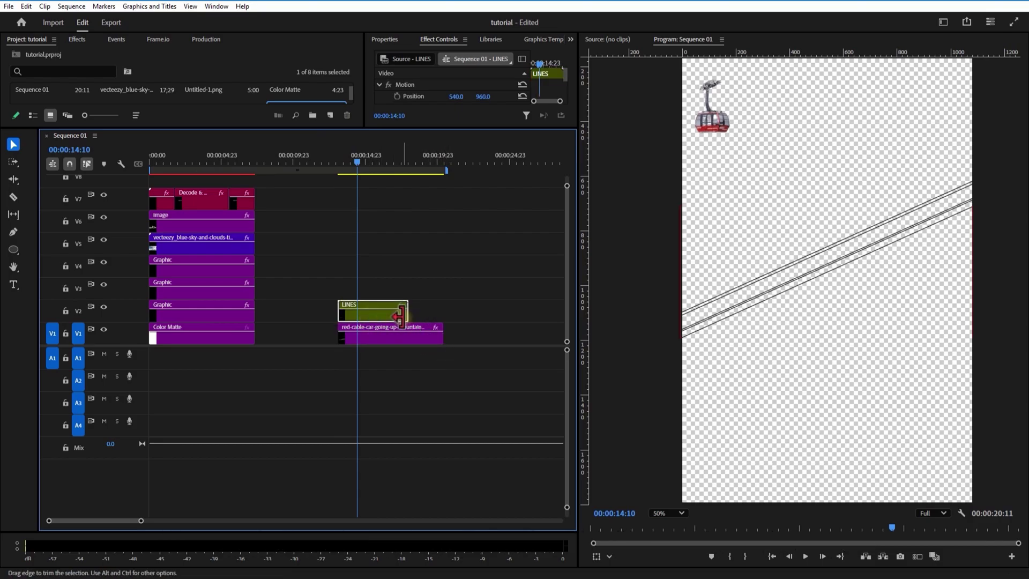
left_click_drag(405, 314, 443, 317)
- Hang the cable car on the cables at position 99, about 1208, and set a starting Position keyframe at 00:00:13:03
left_click(382, 335)
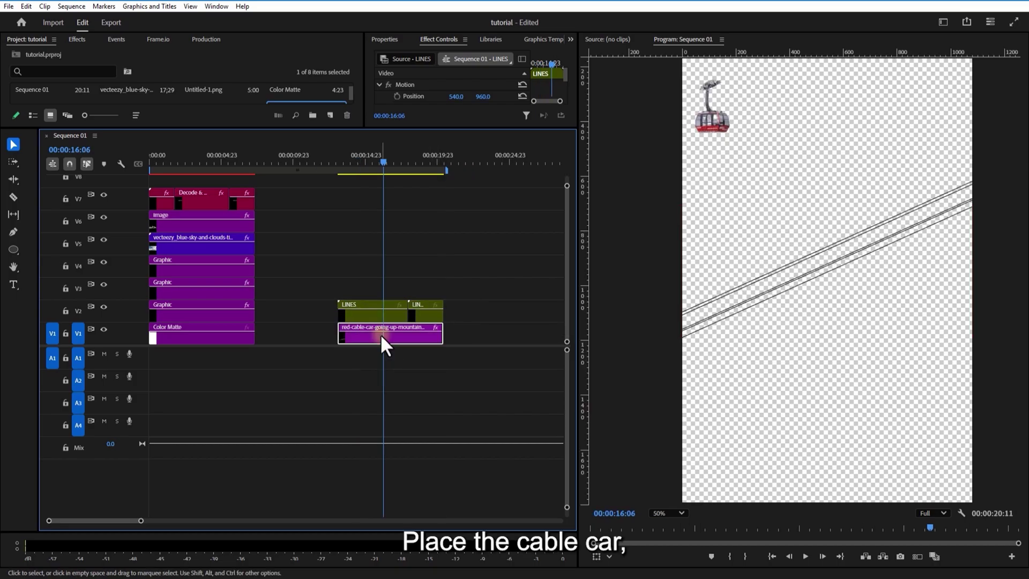
left_click_drag(485, 96, 950, 109)
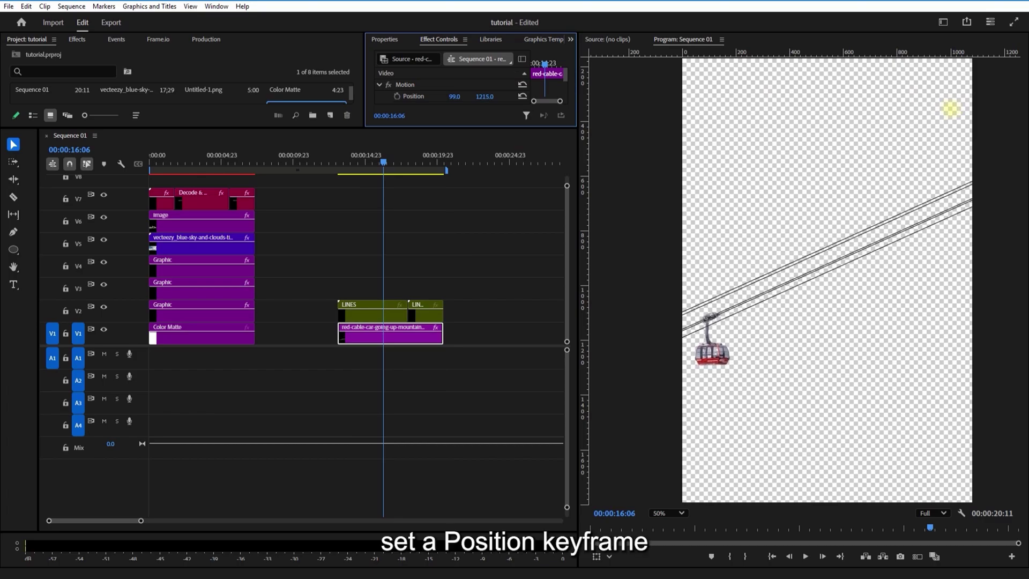
left_click_drag(399, 162, 338, 182)
left_click_drag(404, 128, 404, 223)
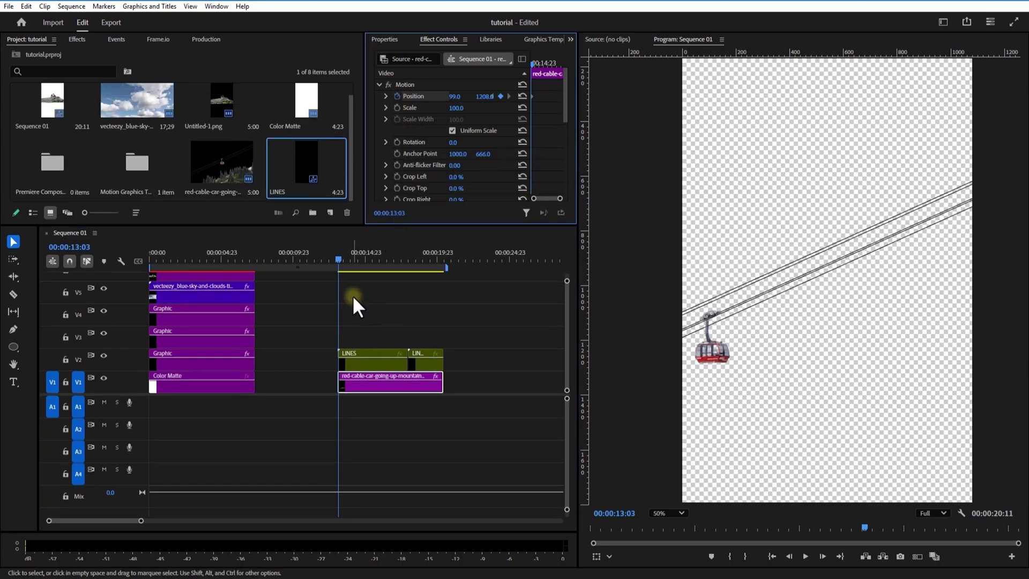
- At 00:00:20:06, move the cable car up along the cables to position 975.4, 822.4 near the frame's right edge
left_click_drag(345, 261, 443, 276)
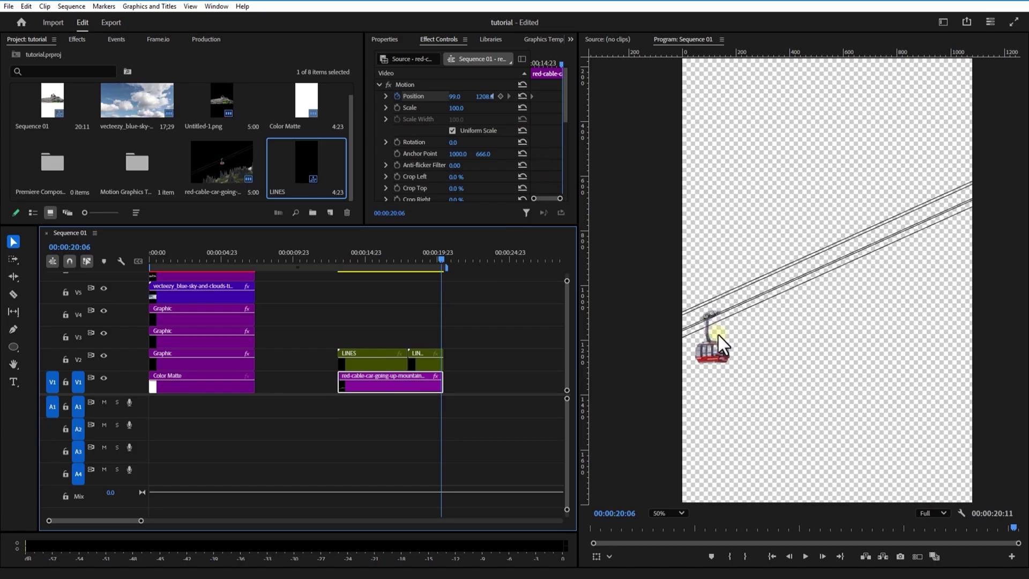
left_click(423, 85)
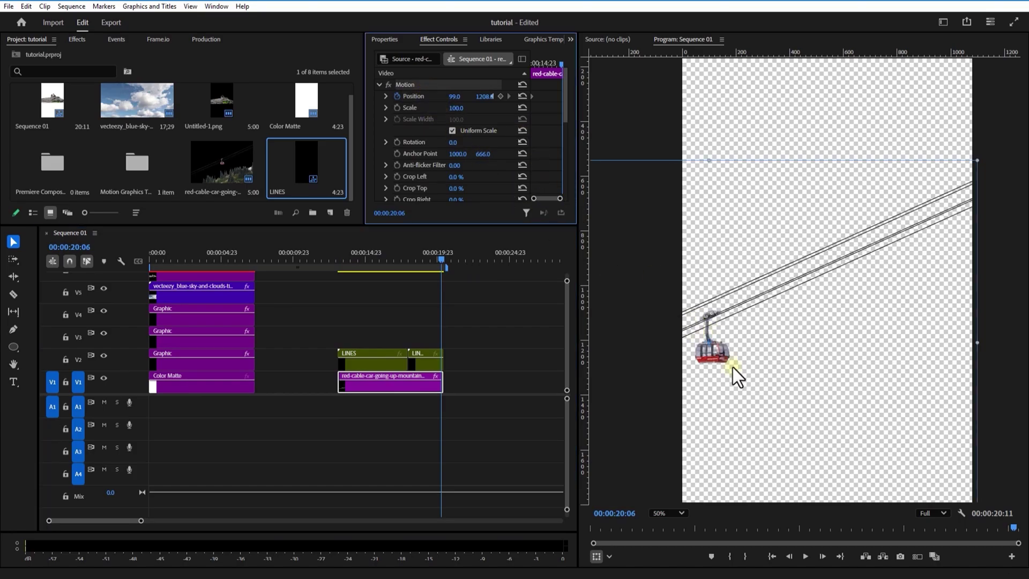
left_click_drag(723, 355, 955, 250)
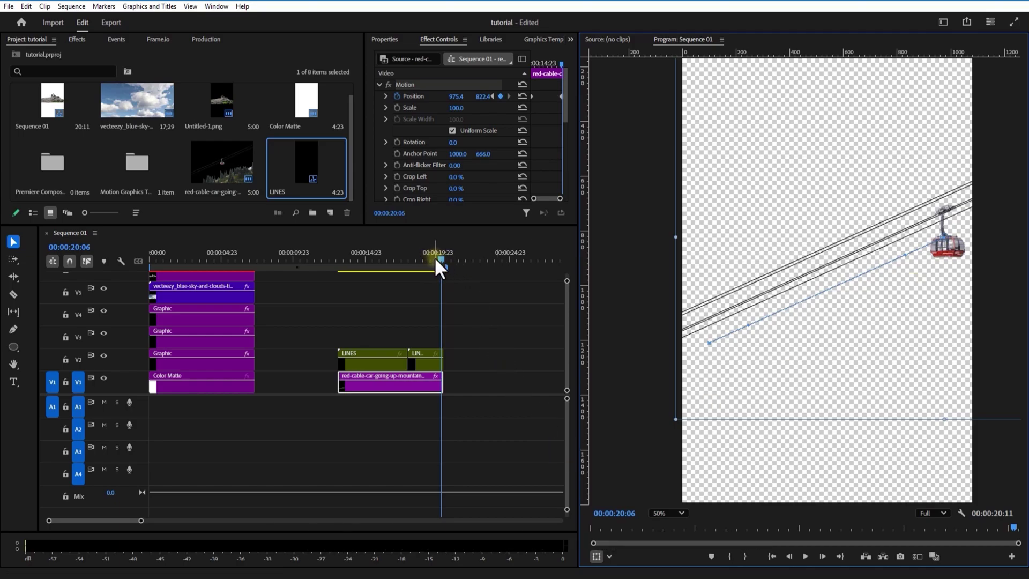
- Move the cable car's last Position keyframe to the clip's end and set both keyframes' temporal interpolation to Continuous Bezier
left_click_drag(434, 256, 352, 270)
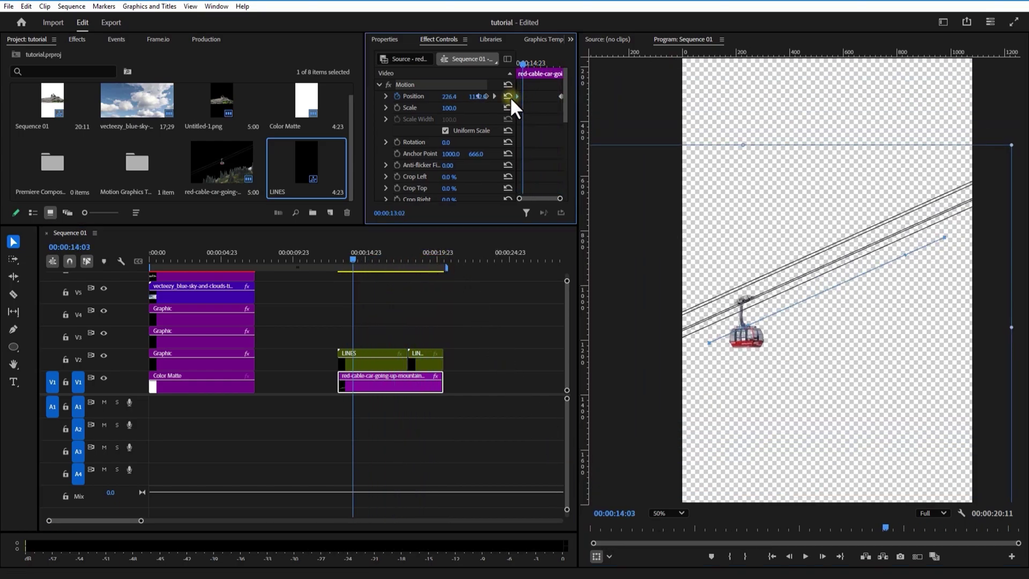
left_click_drag(560, 96, 562, 95)
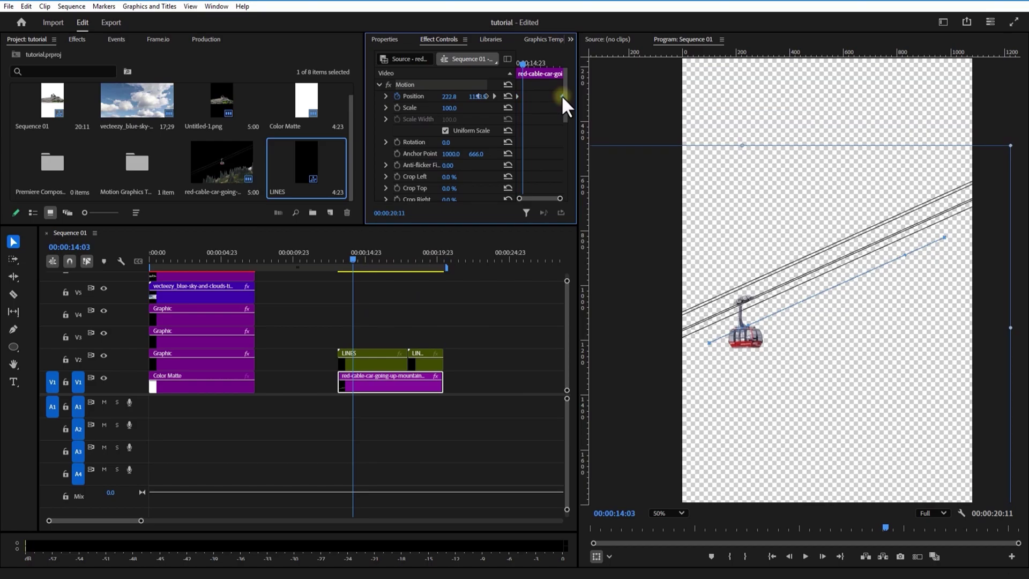
right_click(516, 96)
mouse_move(562, 191)
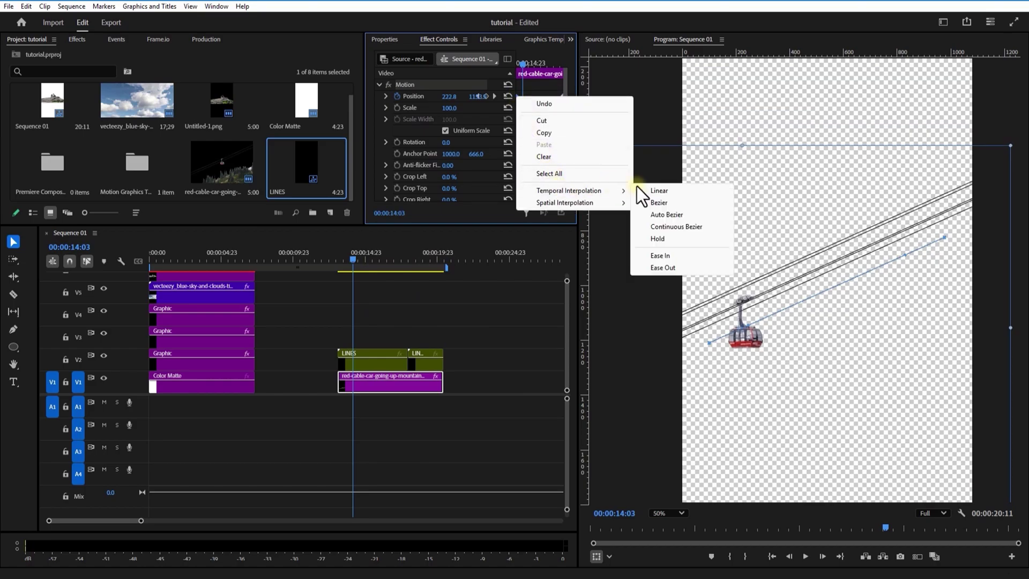
left_click(671, 230)
right_click(561, 96)
mouse_move(612, 189)
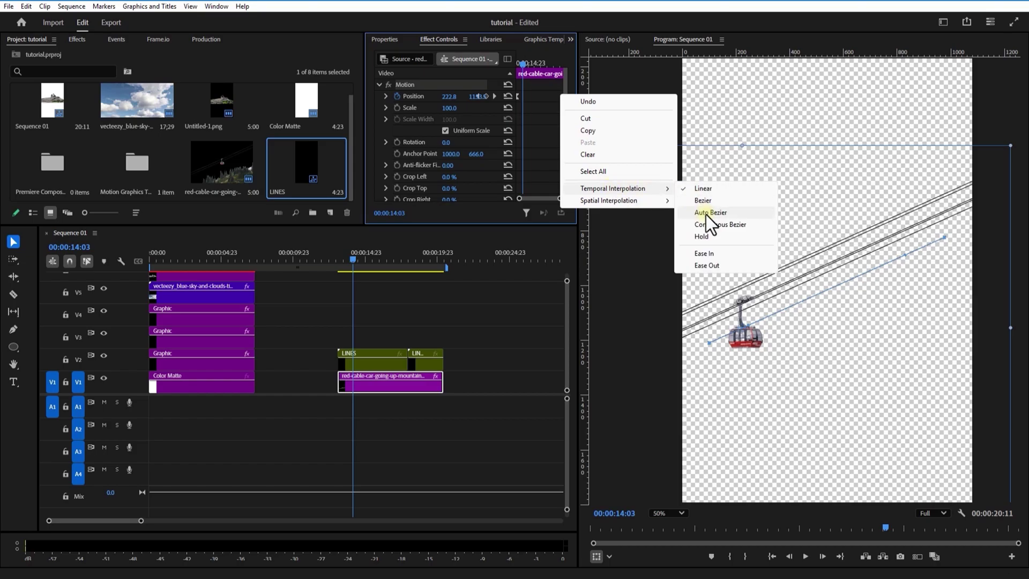
left_click(706, 226)
- Play back the cable car's travel along the cables from the start of its clip
left_click_drag(360, 255, 339, 262)
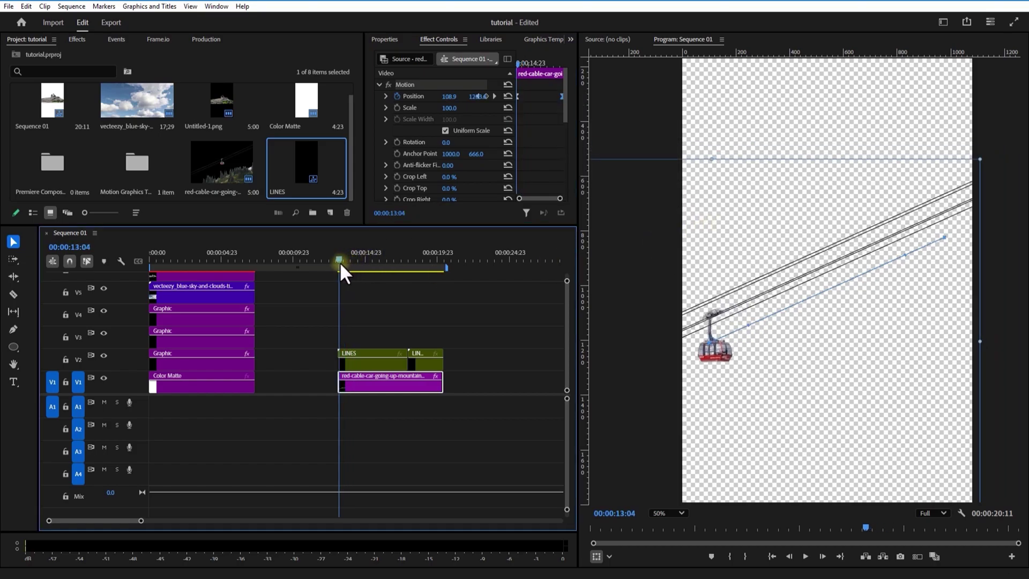
left_click(442, 442)
left_click(805, 556)
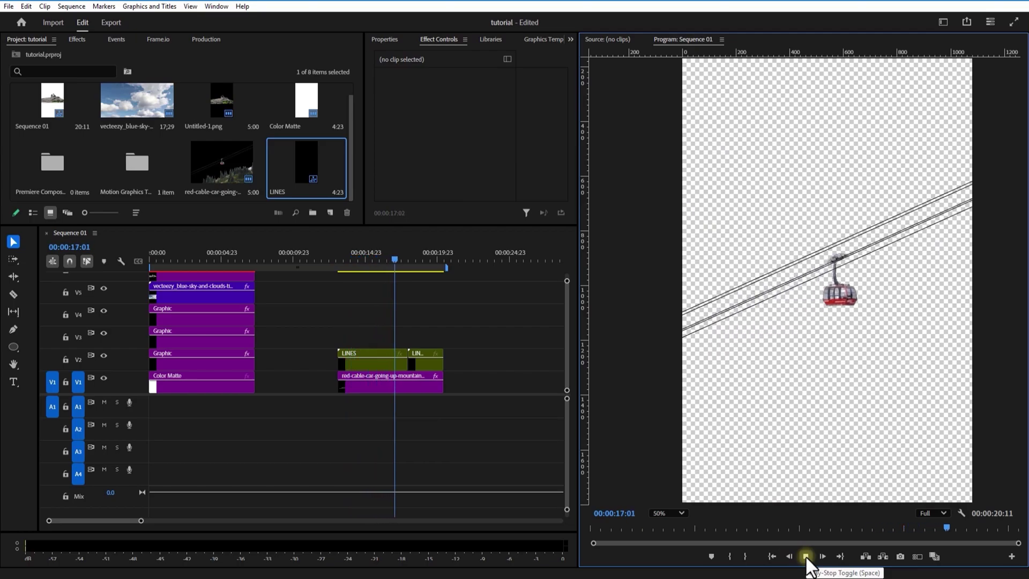
- Move the cable car clip and both LINES clips to the sequence start, stacked above all other layers on V8 and V9
left_click_drag(348, 323, 471, 399)
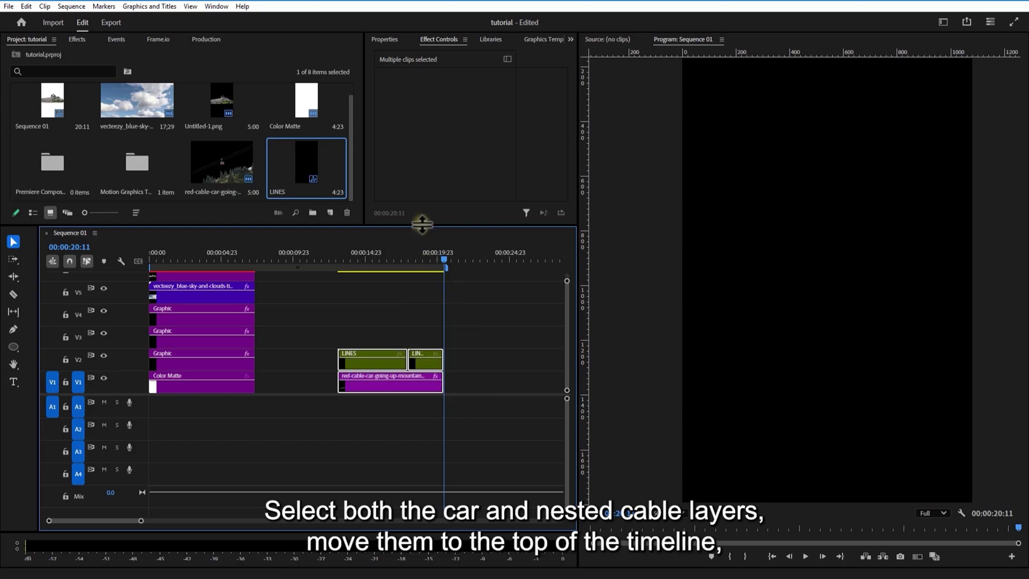
left_click_drag(425, 215, 427, 80)
left_click_drag(388, 314, 182, 156)
left_click_drag(264, 84, 264, 55)
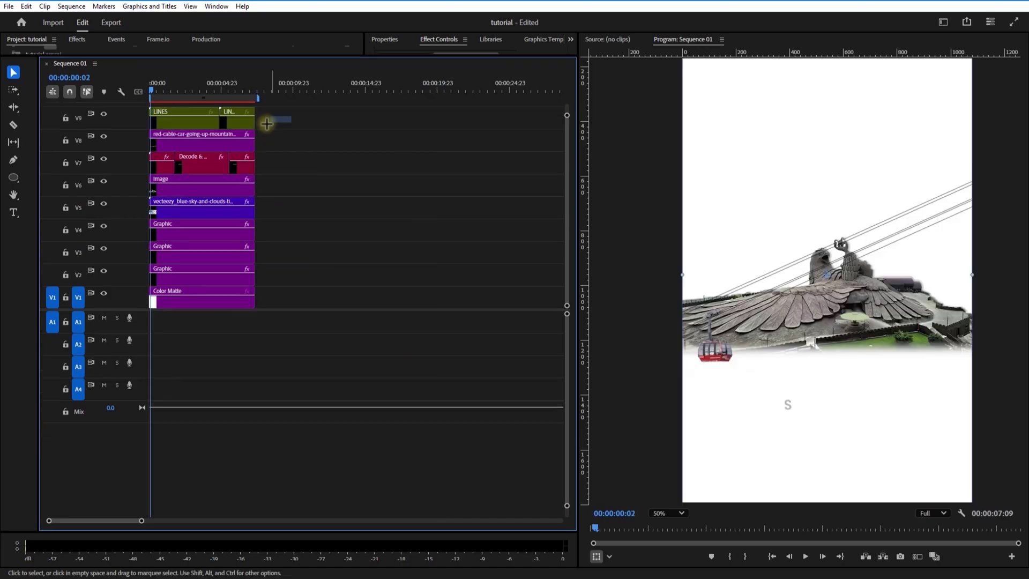
- Nest the cable car clip and both LINES clips into one sequence, keeping the default name
right_click(190, 124)
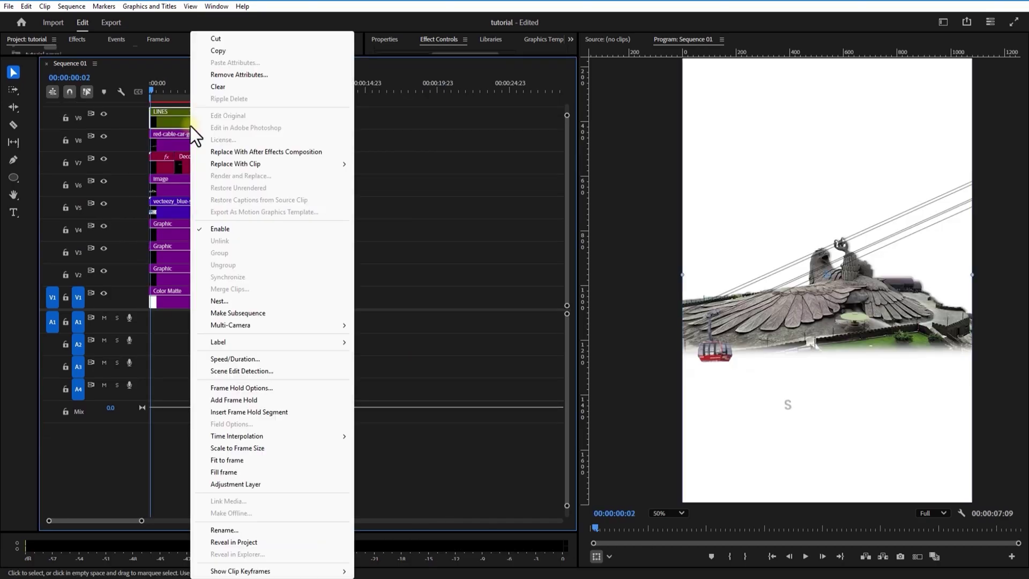
left_click(374, 131)
left_click_drag(276, 119, 185, 148)
right_click(185, 149)
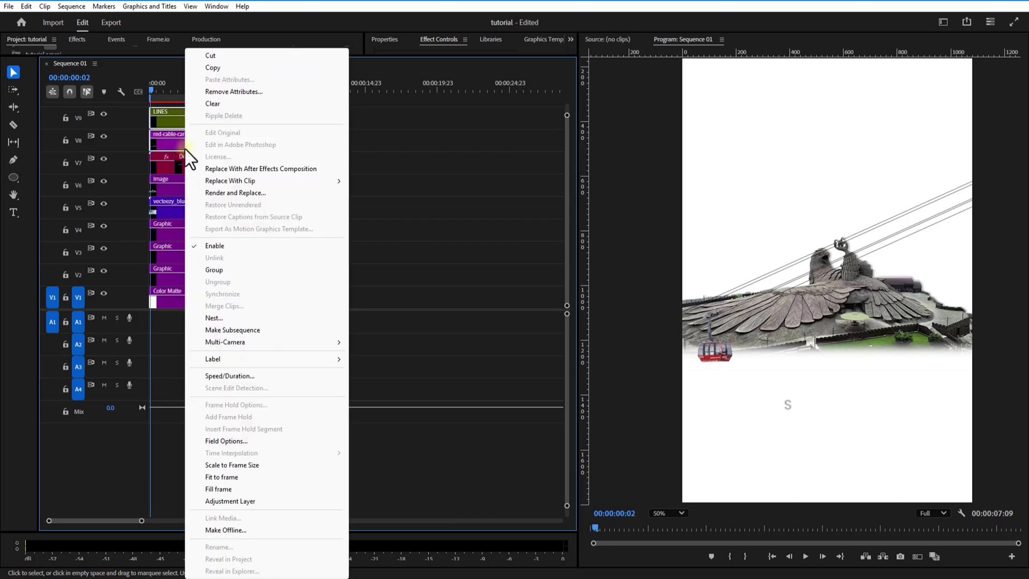
left_click(215, 317)
left_click(534, 300)
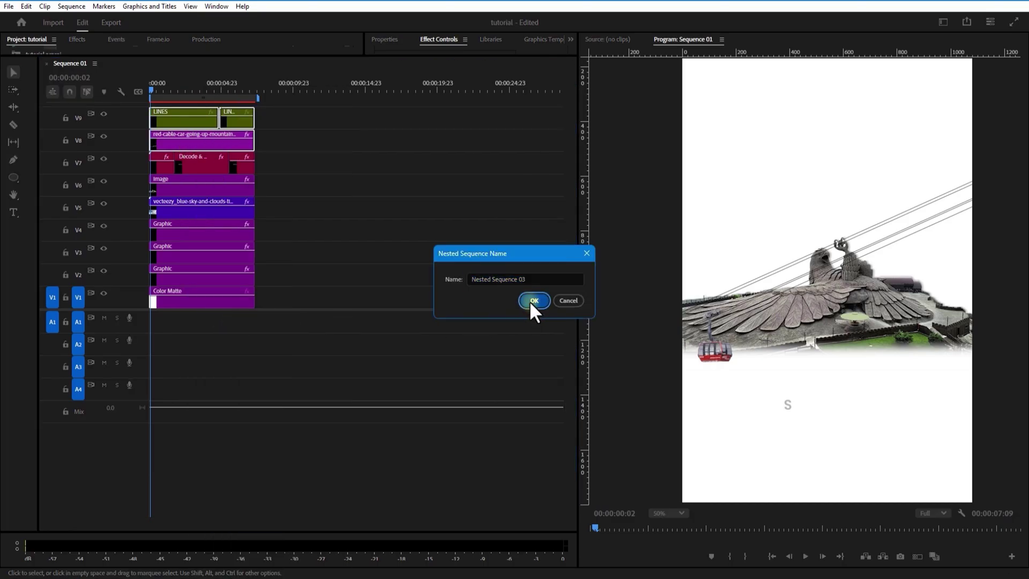
- Raise the nested cable car sequence above the statue to position 540, 469
left_click(244, 138)
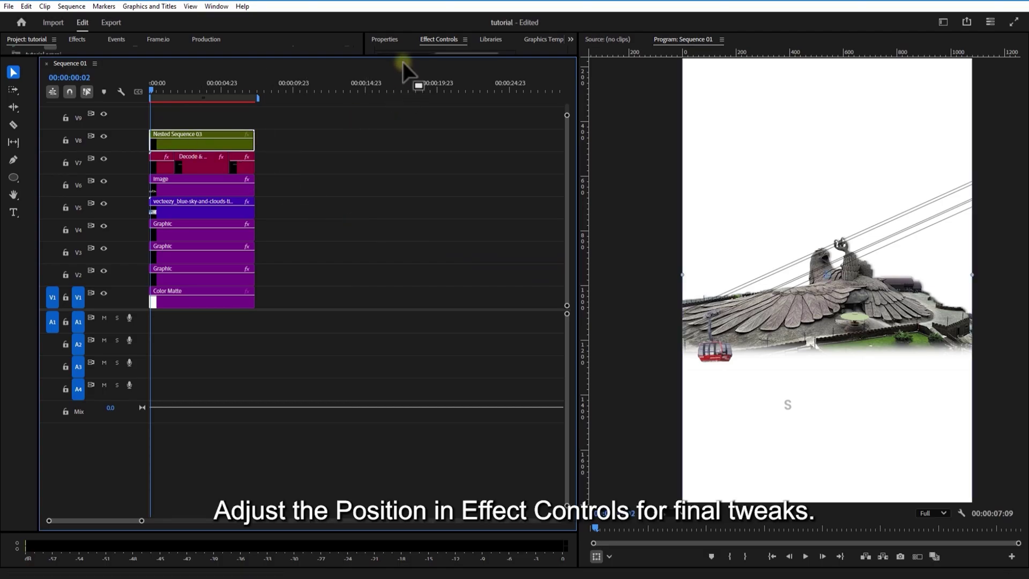
left_click_drag(403, 56, 421, 318)
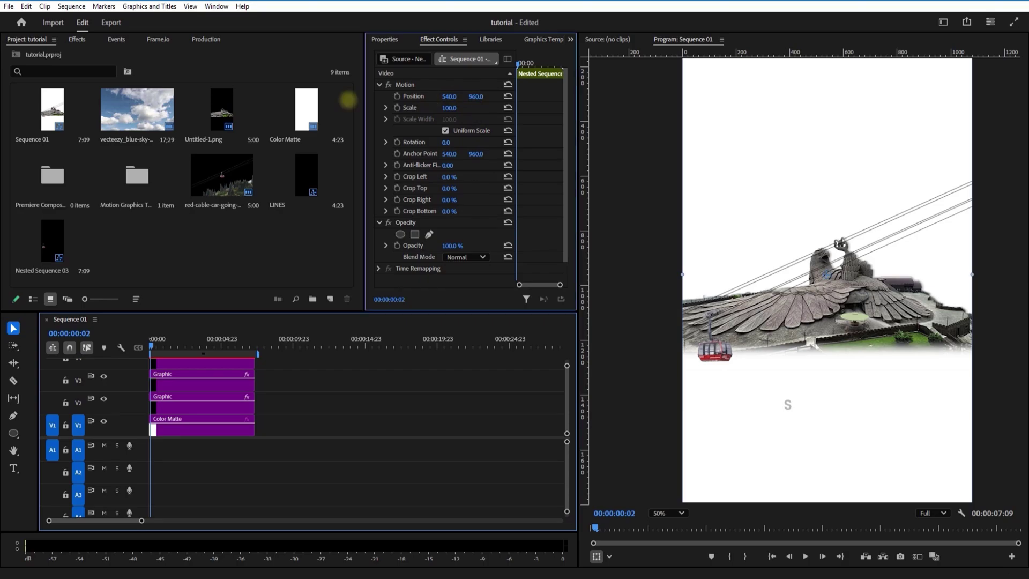
key("shift+Up")
key("shift+Up")
key("shift+Up")
key("shift+Up")
key("shift+Up")
key("shift+Up")
key("shift+Up")
key("shift+Up")
key("shift+Up")
key("shift+Up")
key("shift+Up")
key("shift+Up")
key("shift+Up")
key("shift+Up")
key("shift+Up")
key("shift+Up")
key("shift+Up")
key("shift+Up")
key("shift+Up")
key("shift+Up")
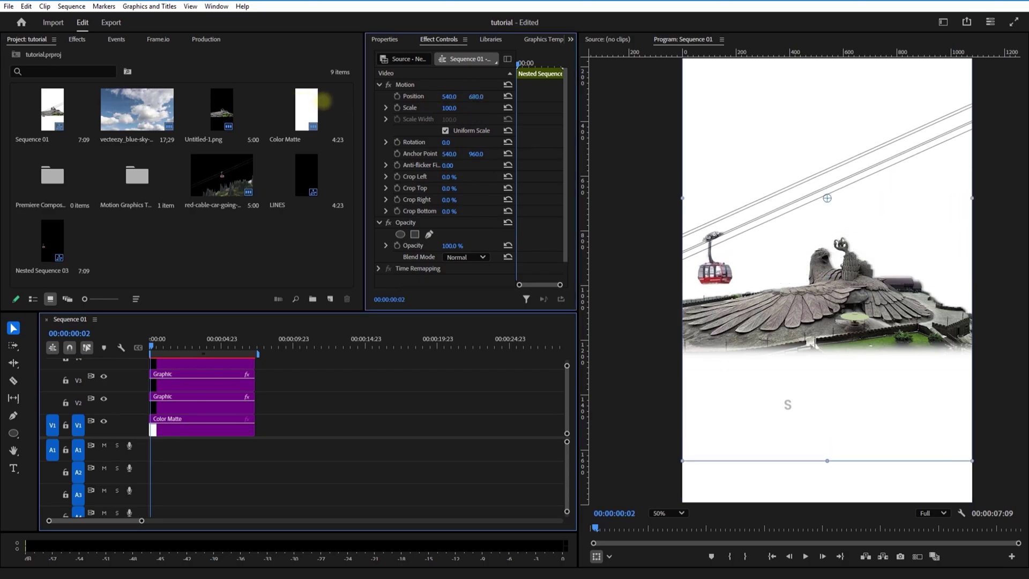
key("shift+Up")
key("shift+Up")
key("shift+Up")
key("shift+Up")
key("shift+Up")
key("shift+Up")
key("shift+Up")
key("shift+Up")
key("shift+Up")
key("shift+Up")
key("shift+Up")
key("shift+Up")
key("shift+Up")
key("shift+Up")
key("shift+Up")
key("shift+Up")
key("shift+Up")
key("shift+Up")
key("shift+Up")
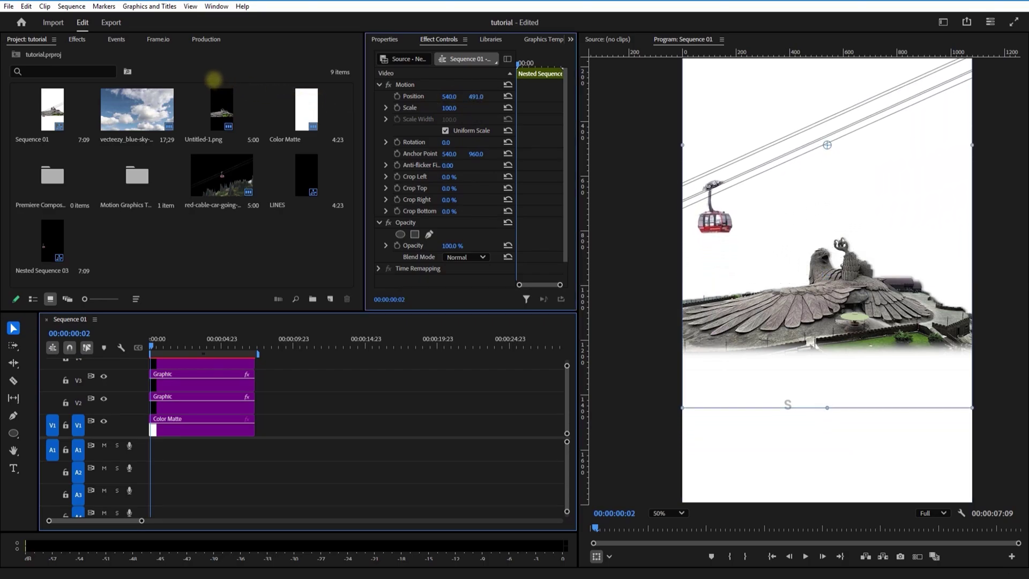
key("shift+Up")
key("shift+Up")
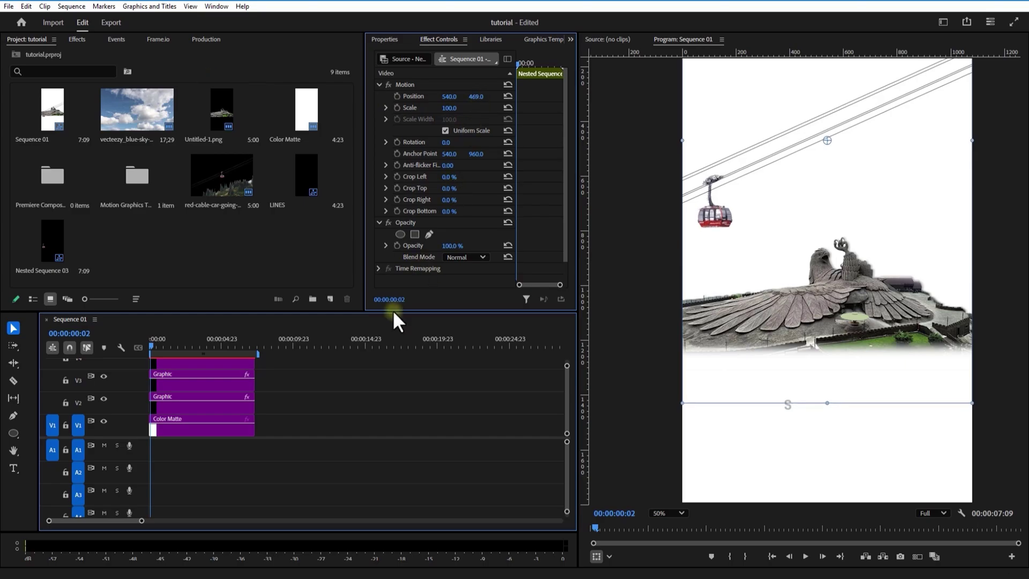
- Play the finished composition from 00:00:00:00 and scrub back through it to review all the animations together
left_click_drag(152, 348, 150, 347)
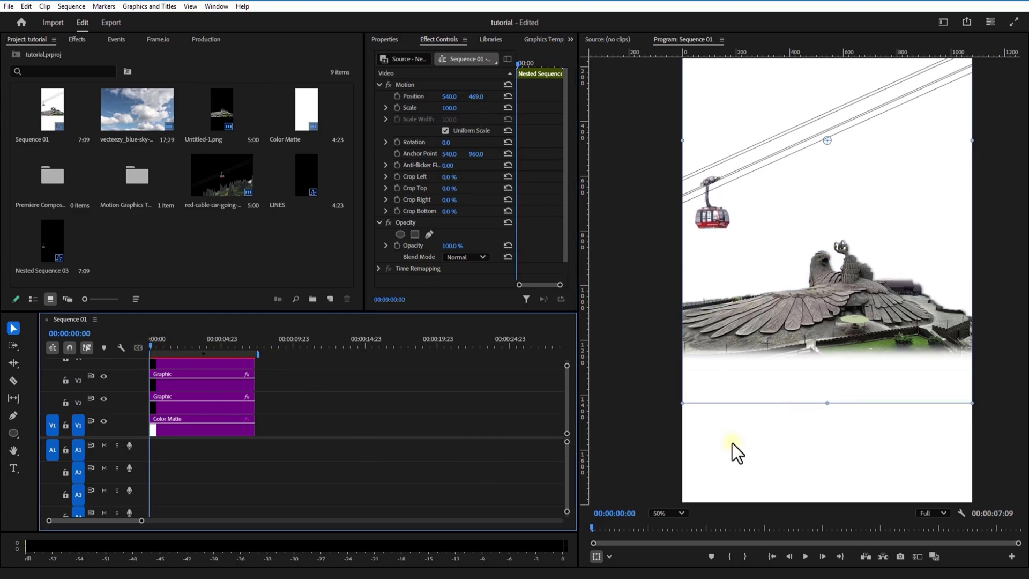
left_click(500, 435)
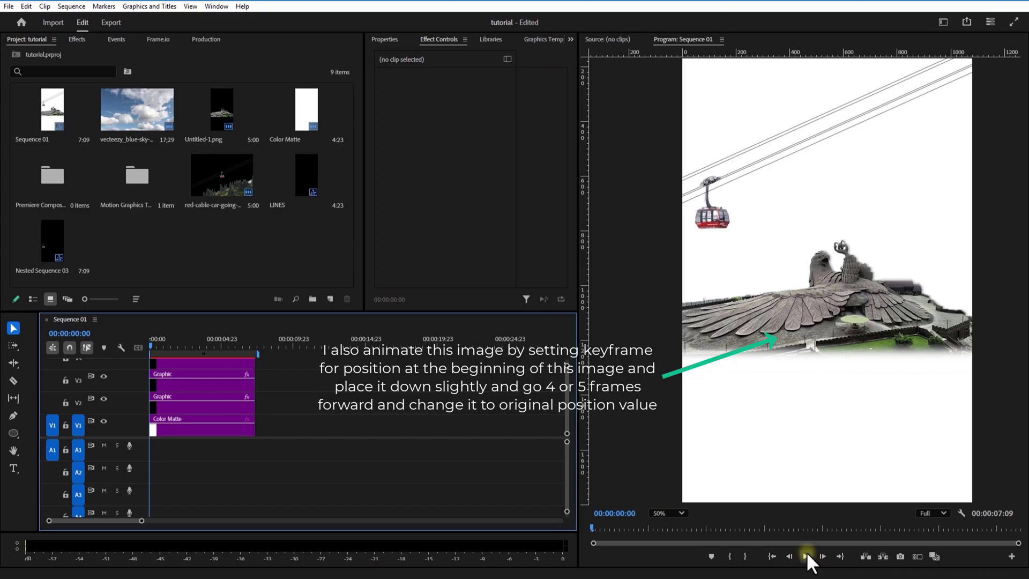
left_click(806, 555)
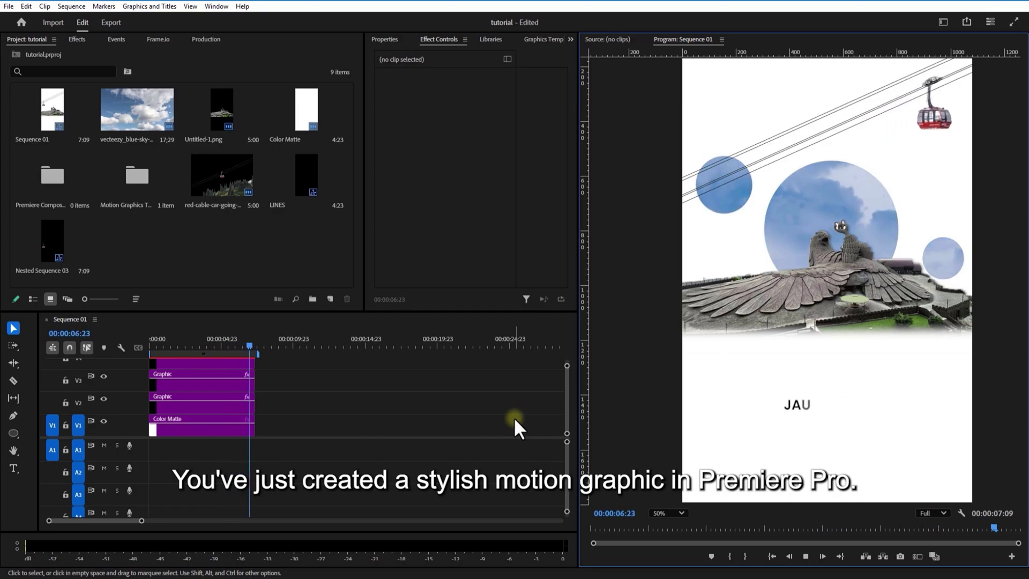
left_click_drag(255, 348, 165, 342)
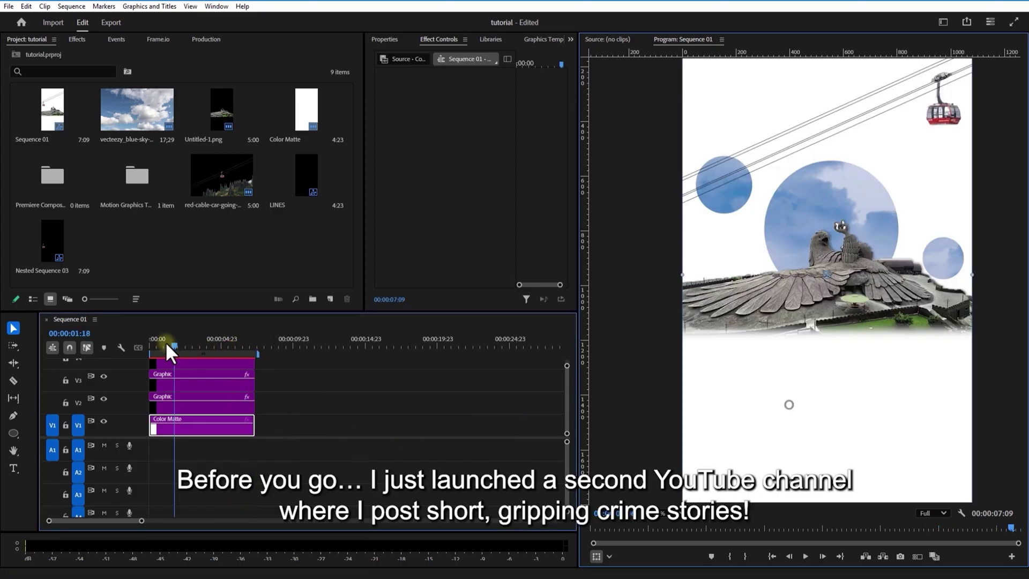